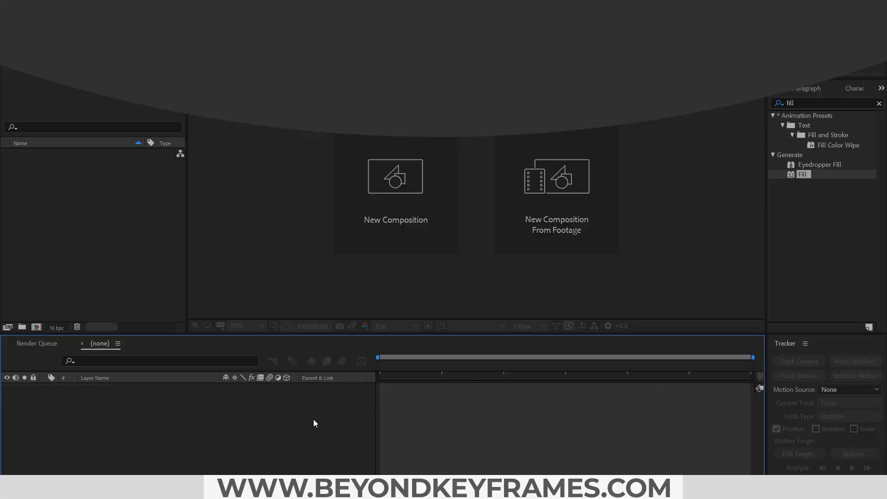
- Create a new 1920 x 1080 composition named Final Comp at 30 frames per second
{"action": "left_click", "coordinate": [58, 19]}
{"action": "left_click", "coordinate": [83, 32]}
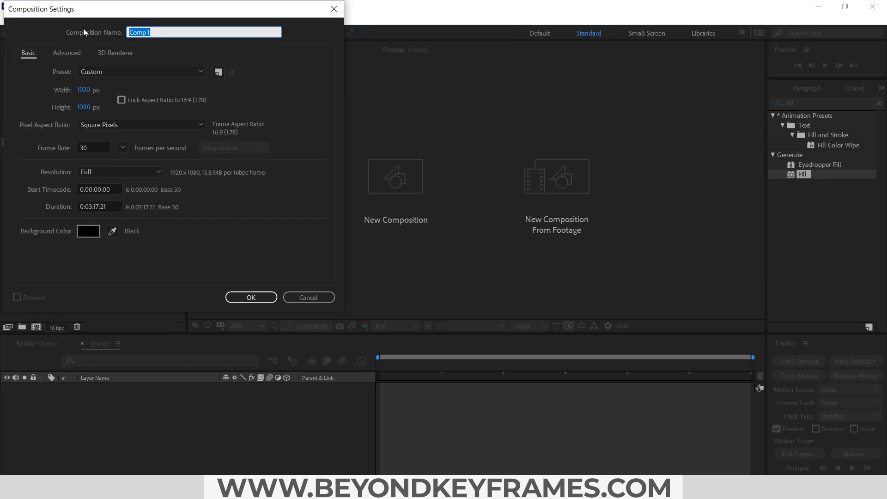
{"action": "type", "text": "Final Comp"}
{"action": "key", "text": "Return"}
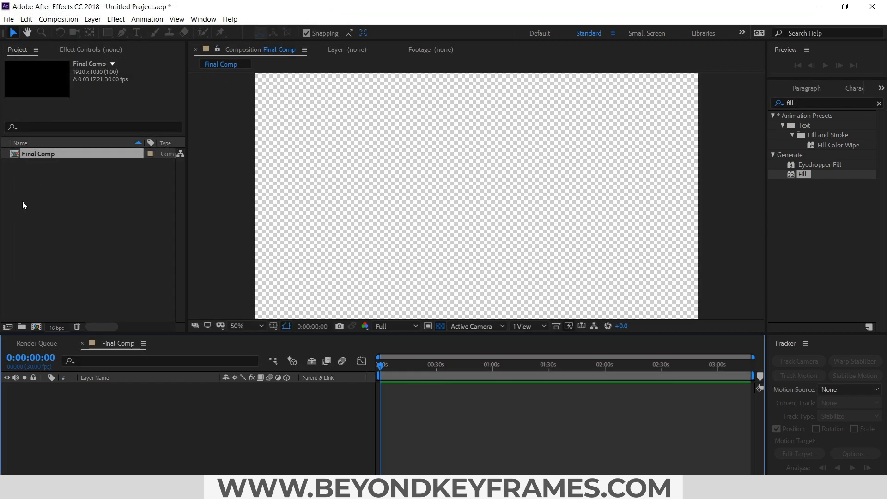
- Add a pink full-frame solid layer named background to Final Comp
{"action": "left_click", "coordinate": [23, 202]}
{"action": "left_click", "coordinate": [92, 19]}
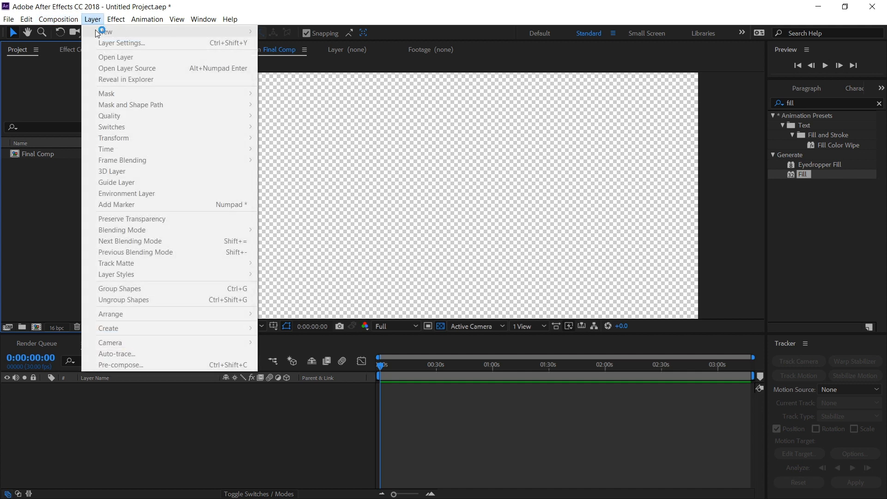
{"action": "left_click", "coordinate": [76, 437]}
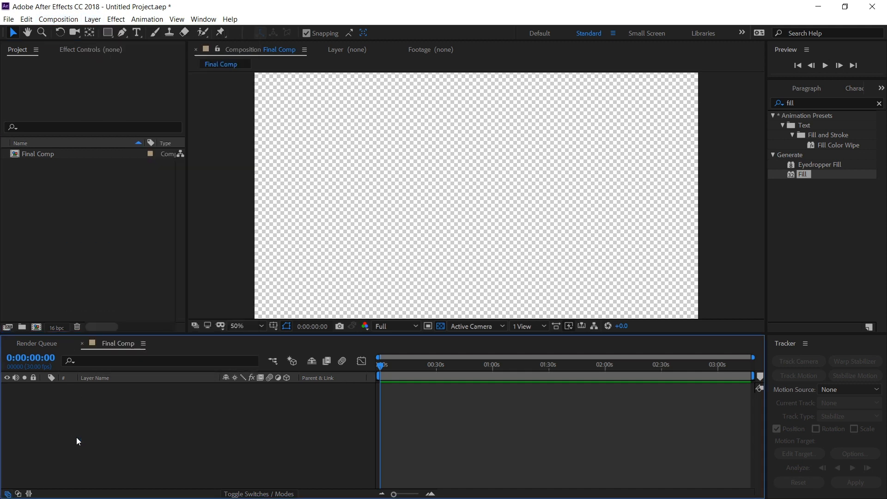
{"action": "left_click", "coordinate": [93, 19]}
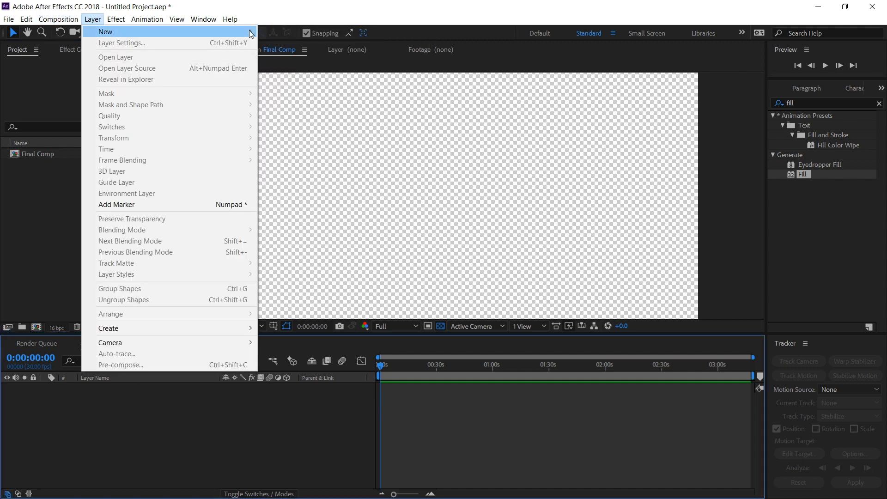
{"action": "mouse_move", "coordinate": [185, 32]}
{"action": "left_click", "coordinate": [281, 43]}
{"action": "type", "text": "b"}
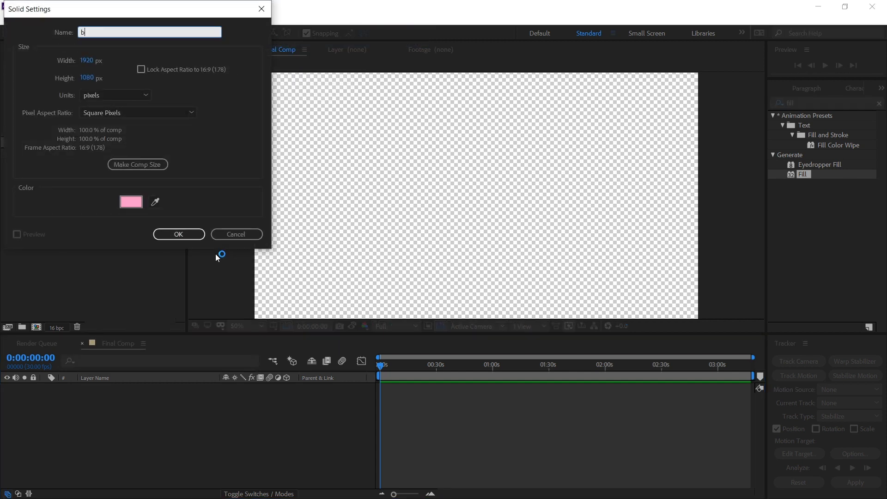
{"action": "type", "text": "ackground"}
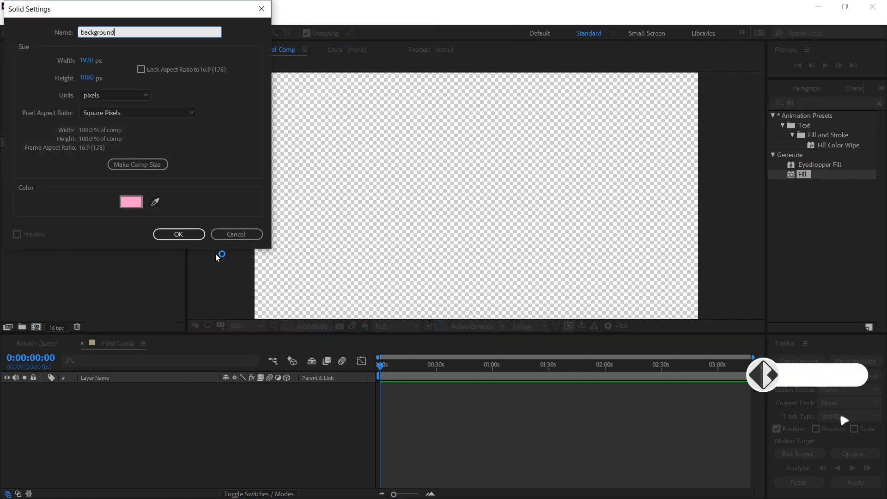
{"action": "key", "text": "Return"}
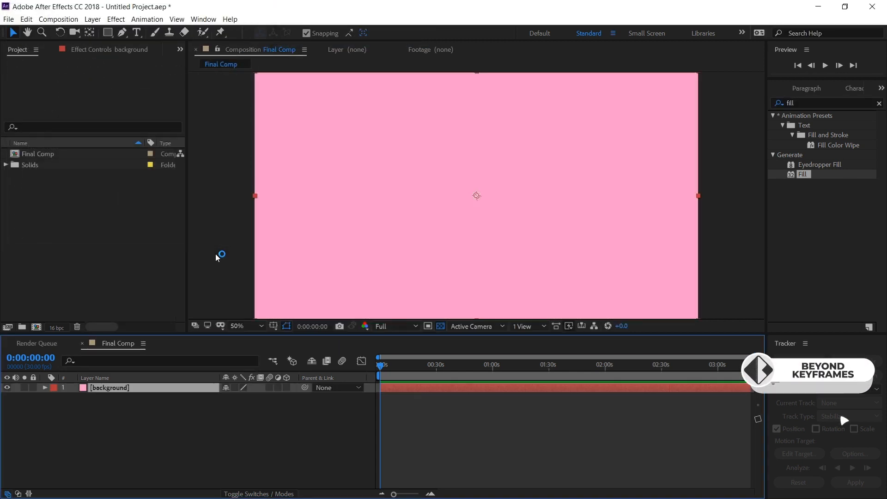
- Show the title/action safe guides and draw a red rectangle filling about the left two-thirds of the title-safe area at full height
{"action": "left_click", "coordinate": [274, 326]}
{"action": "left_click", "coordinate": [289, 338]}
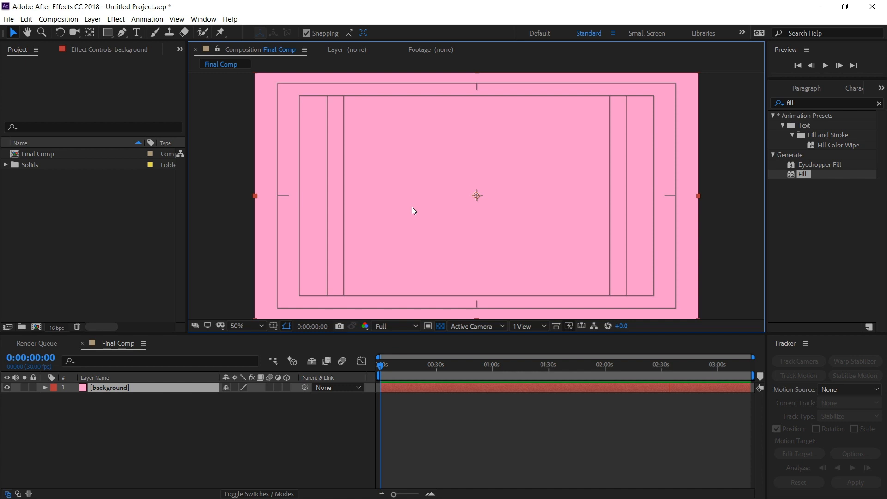
{"action": "left_click", "coordinate": [203, 401]}
{"action": "left_click", "coordinate": [108, 33]}
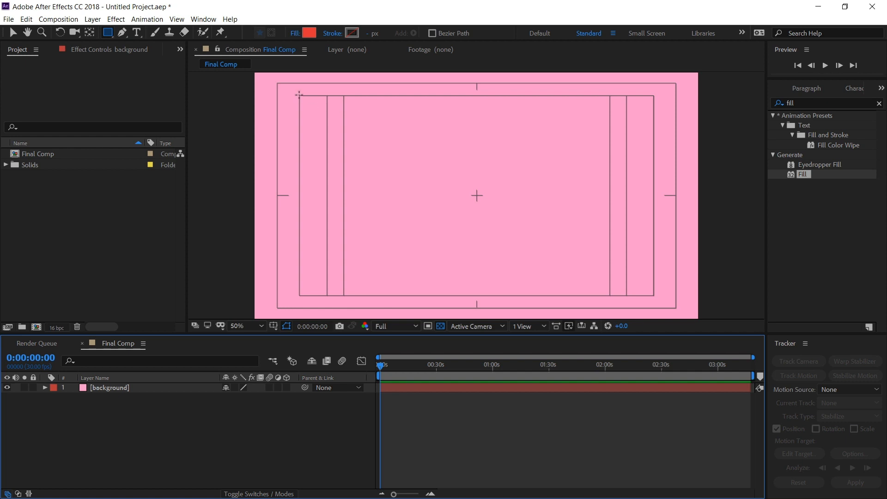
{"action": "mouse_move", "coordinate": [299, 94]}
{"action": "left_mouse_down"}
{"action": "mouse_move", "coordinate": [479, 212]}
{"action": "mouse_move", "coordinate": [539, 295]}
{"action": "left_mouse_up"}
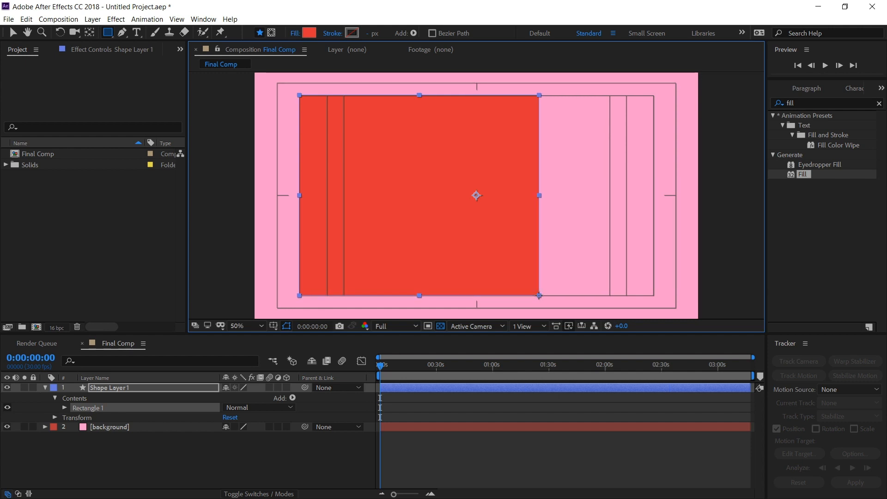
- Duplicate the red rectangle's shape layer and move the original horizontally until it meets the right title-safe edge
{"action": "left_click", "coordinate": [122, 391]}
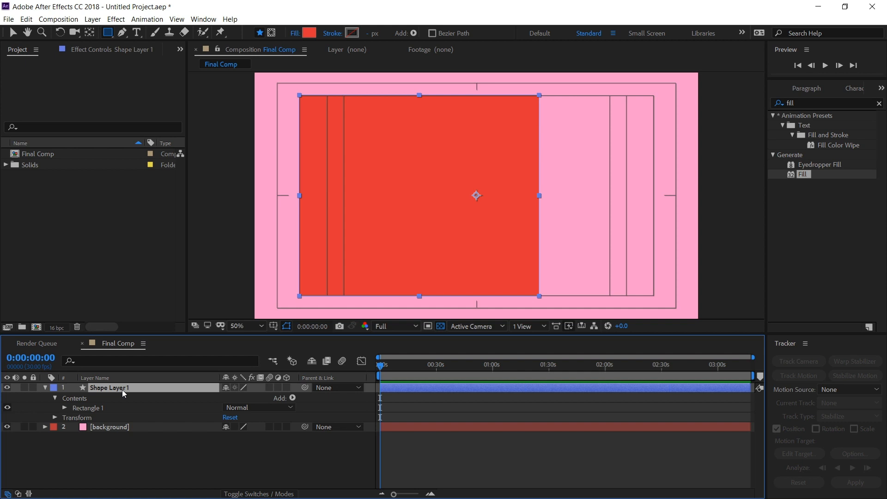
{"action": "key", "text": "ctrl+d"}
{"action": "left_click", "coordinate": [120, 398]}
{"action": "key", "text": "v"}
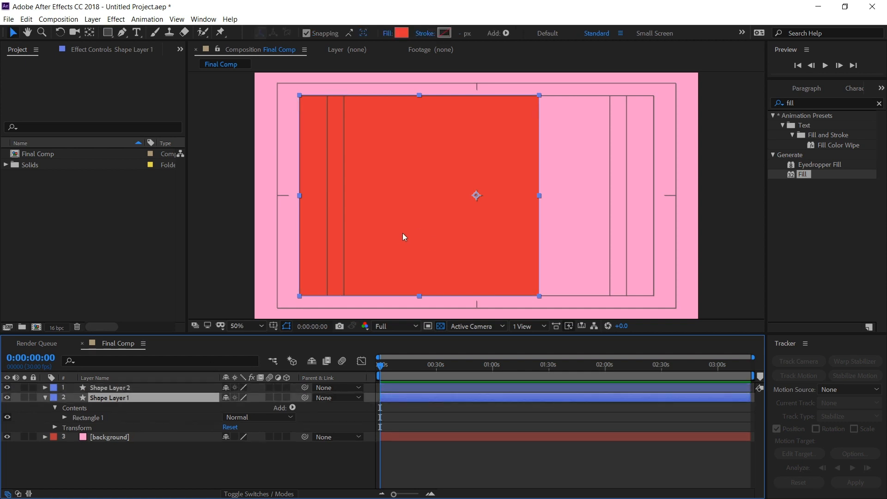
{"action": "left_click_drag", "start_coordinate": [402, 233], "coordinate": [511, 233]}
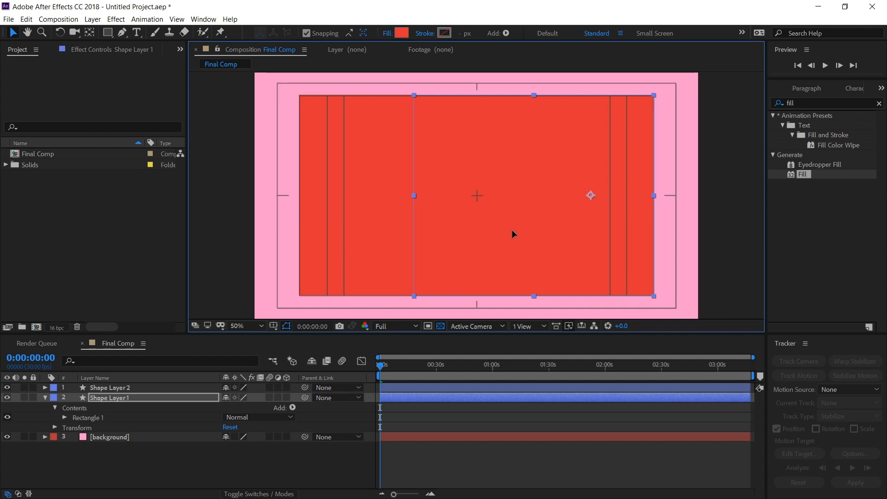
- Pre-compose Shape Layer 2 as cover album placeholder
{"action": "left_click", "coordinate": [100, 390]}
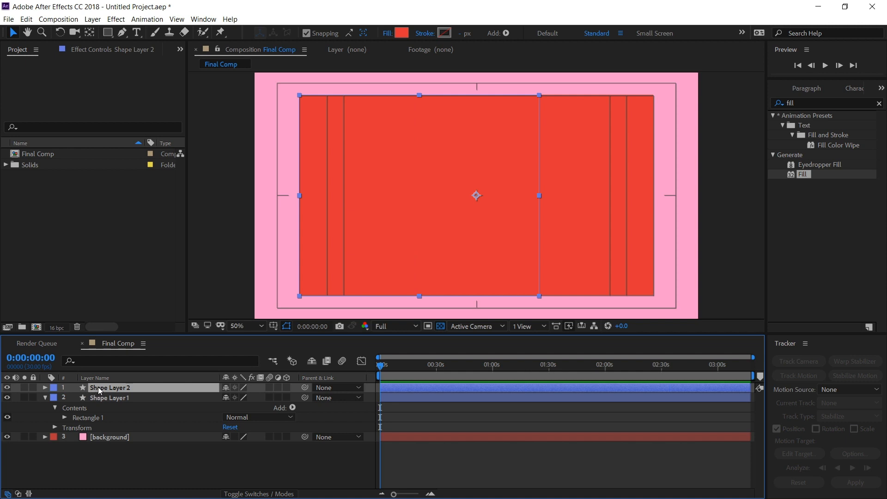
{"action": "key", "text": "ctrl+shift+c"}
{"action": "type", "text": "cover album pla"}
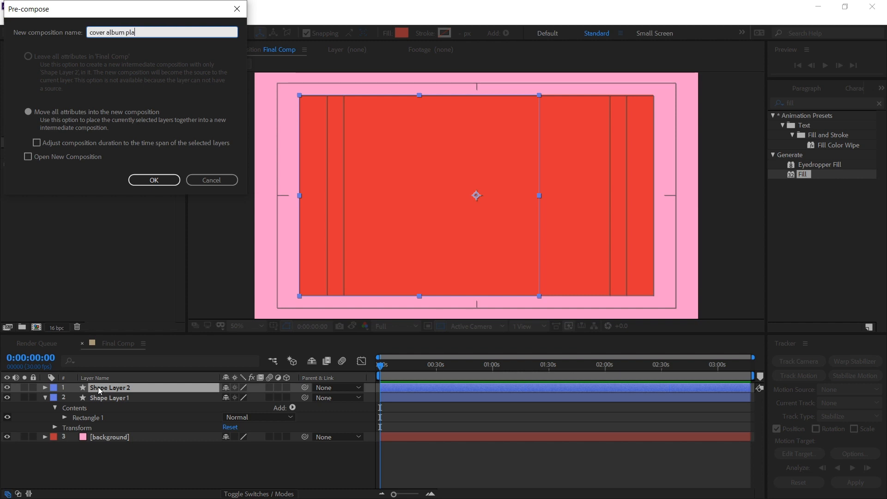
{"action": "type", "text": "ceholder"}
{"action": "key", "text": "Return"}
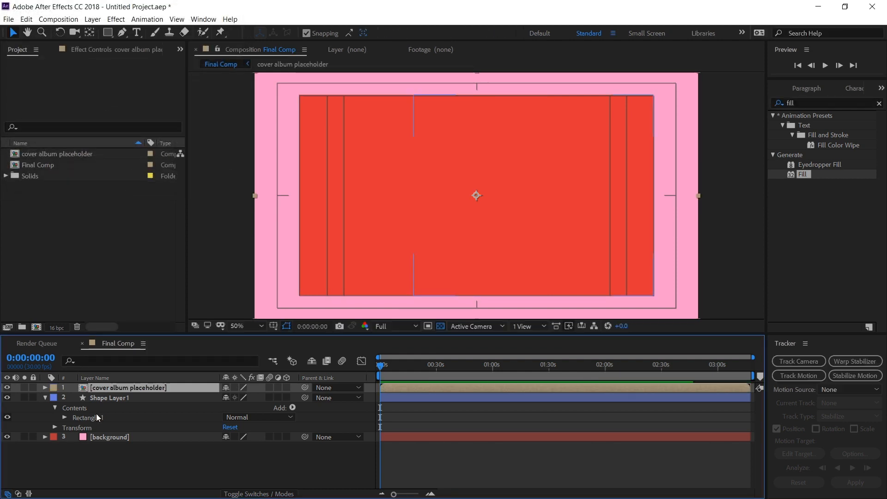
- Open the cover album placeholder composition and draw a region of interest around the red rectangle
{"action": "double_click", "coordinate": [112, 386]}
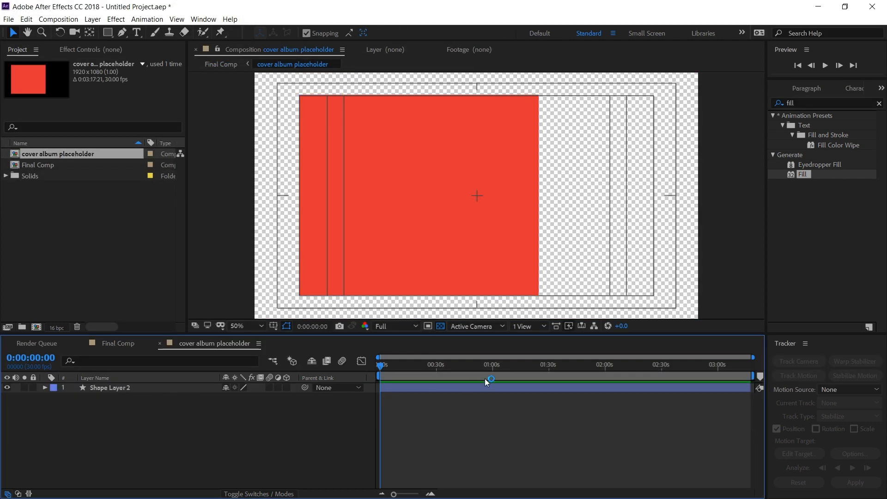
{"action": "left_click", "coordinate": [428, 326]}
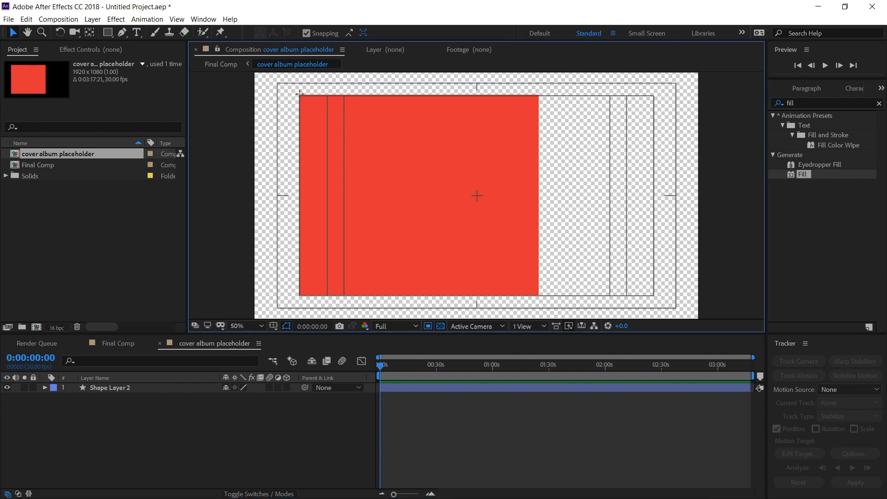
{"action": "left_click_drag", "start_coordinate": [299, 92], "coordinate": [542, 298]}
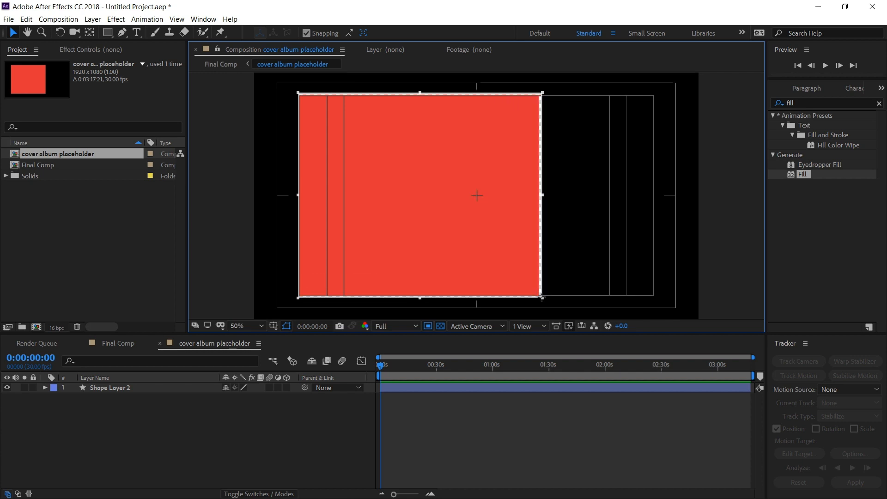
- Tighten the region of interest so its borders match the edges of the red rectangle
{"action": "scroll", "coordinate": [288, 190], "scroll_direction": "up", "scroll_amount": 8}
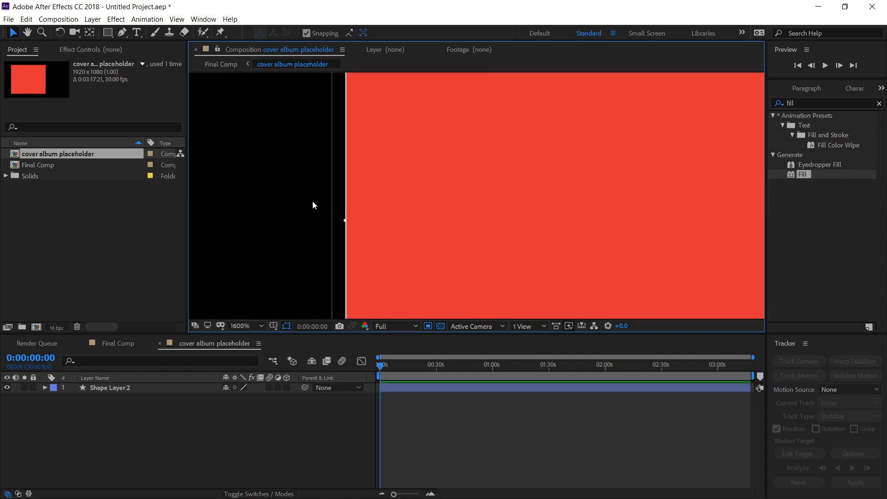
{"action": "left_click_drag", "start_coordinate": [346, 222], "coordinate": [325, 221]}
{"action": "scroll", "coordinate": [302, 198], "scroll_direction": "down", "scroll_amount": 5}
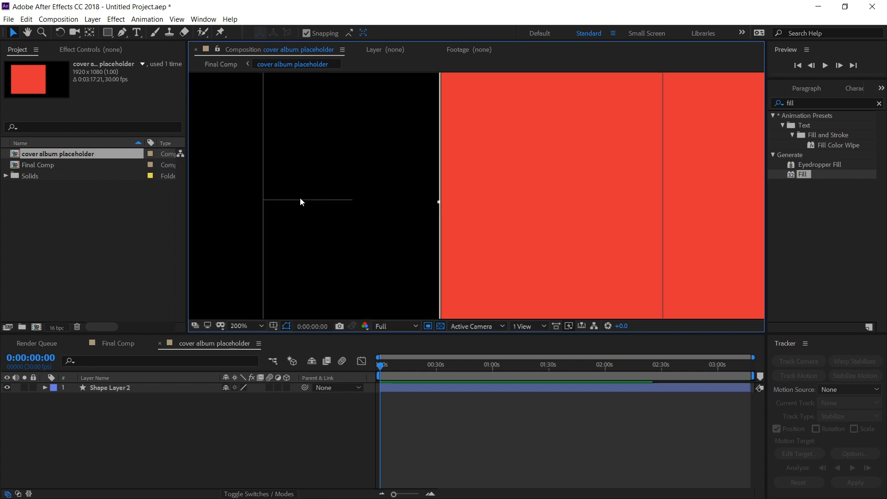
{"action": "scroll", "coordinate": [595, 91], "scroll_direction": "up", "scroll_amount": 4}
{"action": "scroll", "coordinate": [608, 115], "scroll_direction": "down", "scroll_amount": 7}
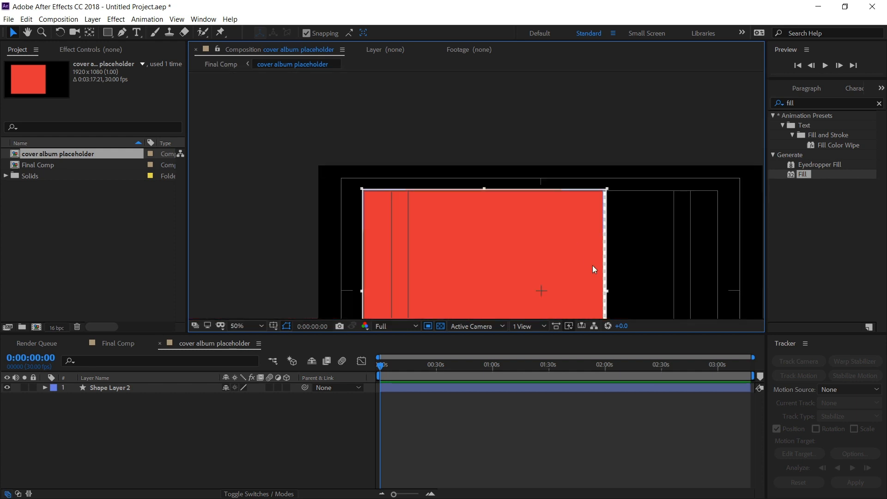
{"action": "scroll", "coordinate": [607, 296], "scroll_direction": "up", "scroll_amount": 4}
{"action": "scroll", "coordinate": [501, 264], "scroll_direction": "down", "scroll_amount": 2}
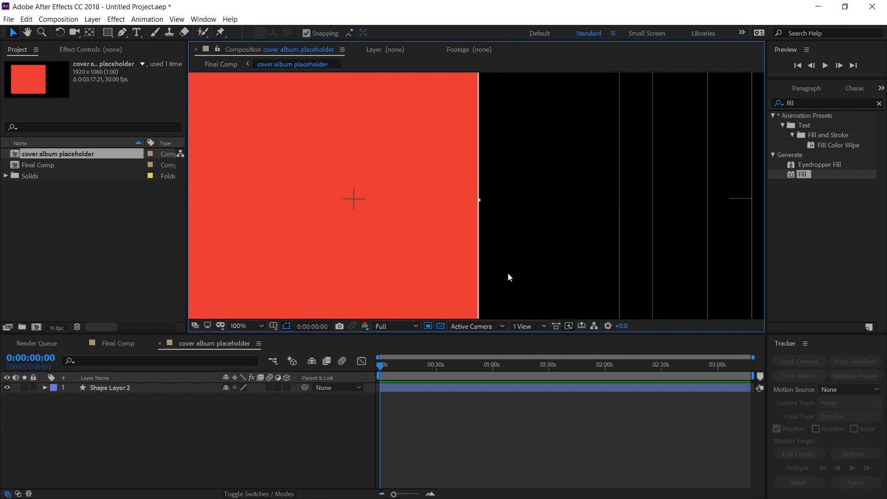
{"action": "scroll", "coordinate": [465, 187], "scroll_direction": "up", "scroll_amount": 2}
{"action": "scroll", "coordinate": [480, 168], "scroll_direction": "down", "scroll_amount": 7}
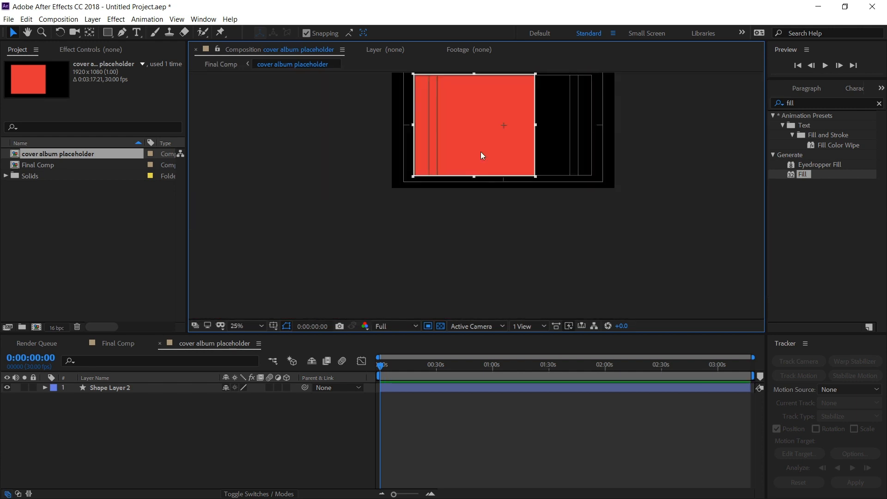
- Crop the cover album placeholder composition to the region of interest
{"action": "left_click", "coordinate": [261, 326]}
{"action": "left_click", "coordinate": [249, 119]}
{"action": "left_click", "coordinate": [58, 19]}
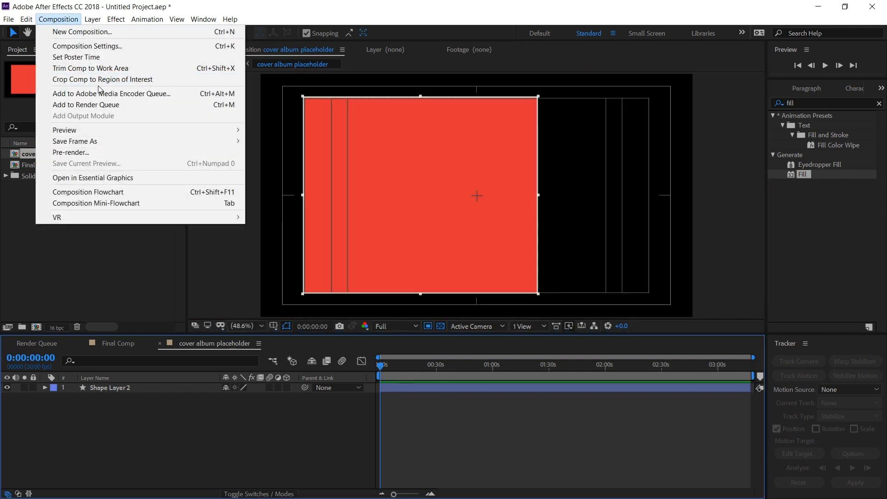
{"action": "left_click", "coordinate": [97, 81]}
- Place the imported concert photo above Shape Layer 2, scaled to 25% and shifted slightly right in the frame
{"action": "left_click", "coordinate": [96, 262]}
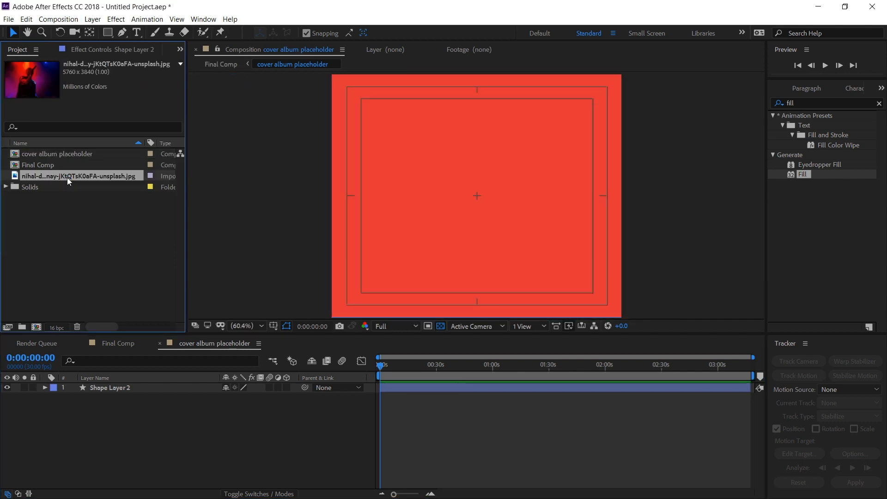
{"action": "left_click_drag", "start_coordinate": [68, 177], "coordinate": [104, 386]}
{"action": "key", "text": "s"}
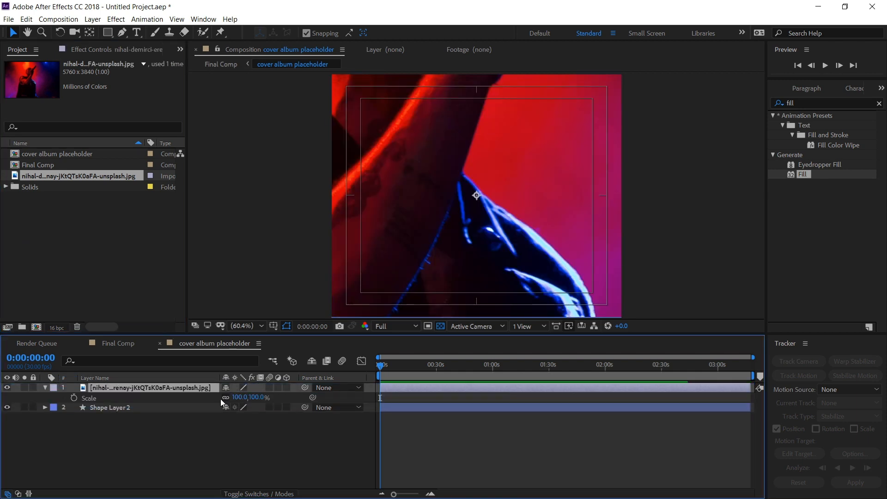
{"action": "left_click_drag", "start_coordinate": [240, 400], "coordinate": [204, 406]}
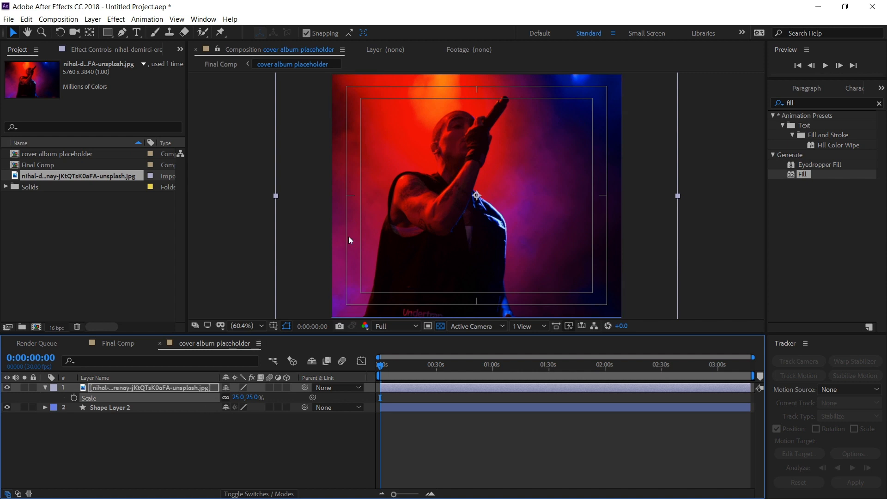
{"action": "scroll", "coordinate": [348, 236], "scroll_direction": "down", "scroll_amount": 1}
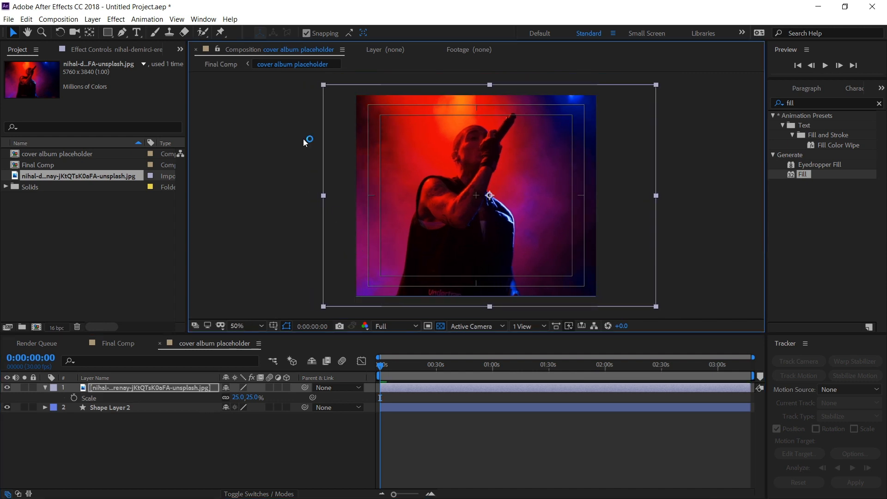
- In Final Comp, move the album cover left and the red rectangle right, each between the title-safe and action-safe edges
{"action": "left_click", "coordinate": [225, 65]}
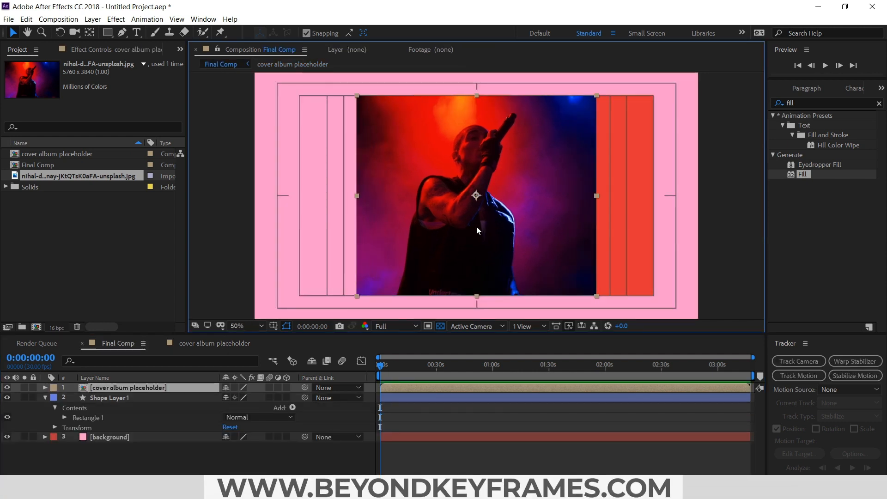
{"action": "left_click_drag", "start_coordinate": [469, 227], "coordinate": [409, 229]}
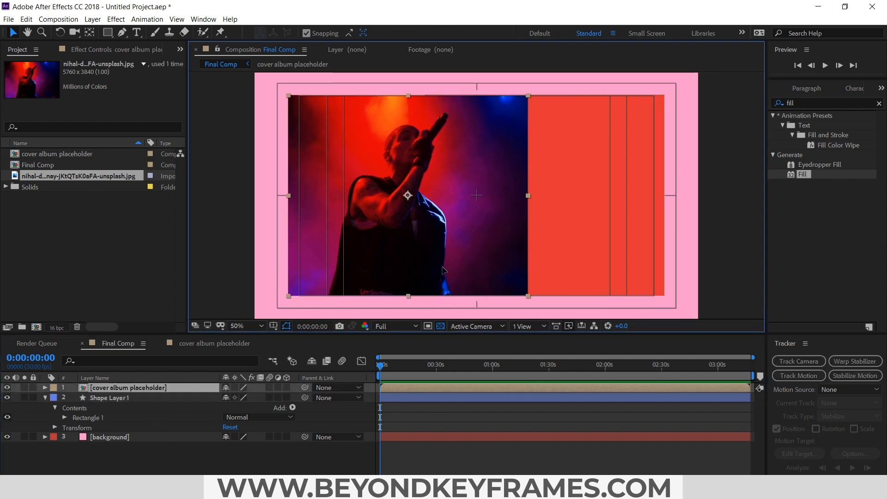
{"action": "left_click", "coordinate": [428, 409]}
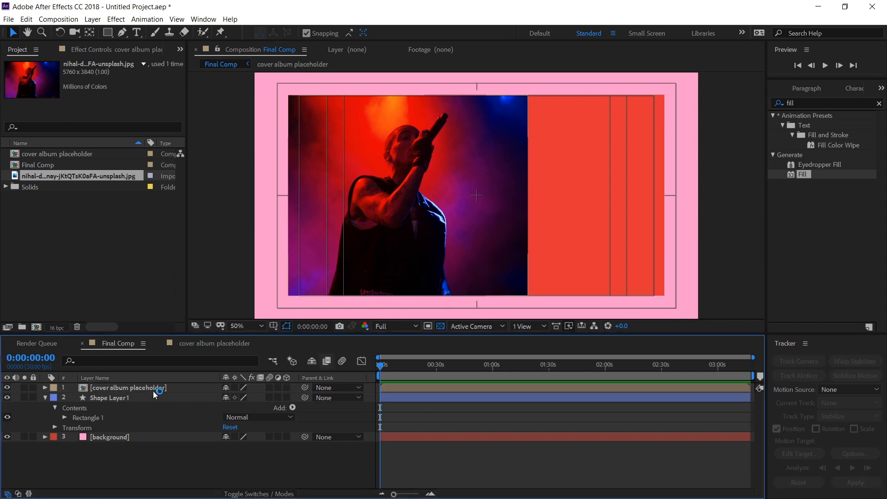
{"action": "left_click", "coordinate": [435, 267]}
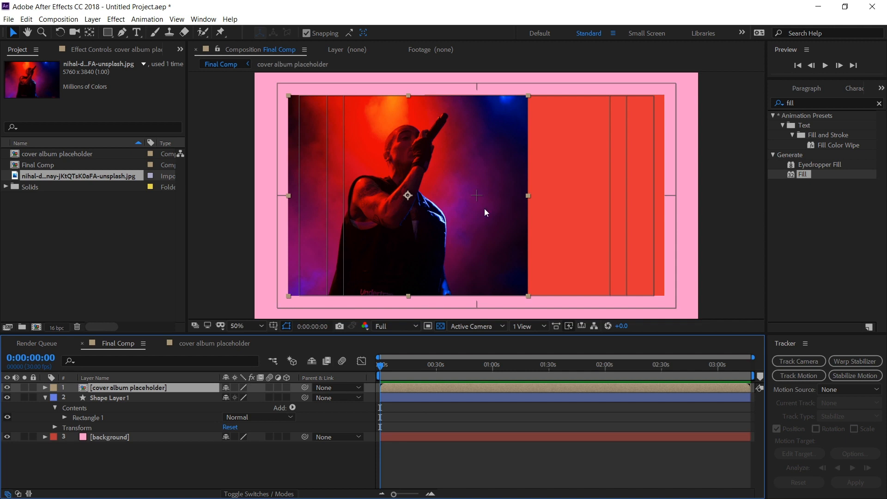
- Set the cover album placeholder composition's width to 950 px and return to Final Comp
{"action": "double_click", "coordinate": [142, 387]}
{"action": "key", "text": "ctrl+k"}
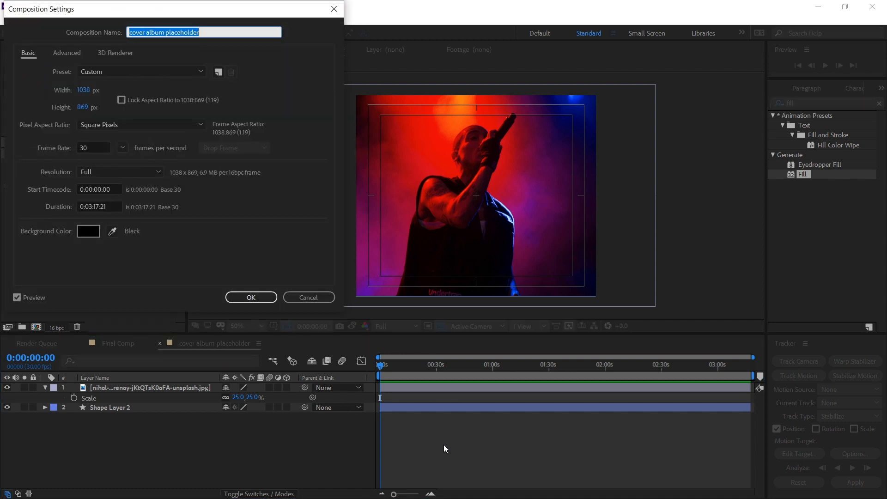
{"action": "left_click", "coordinate": [86, 89]}
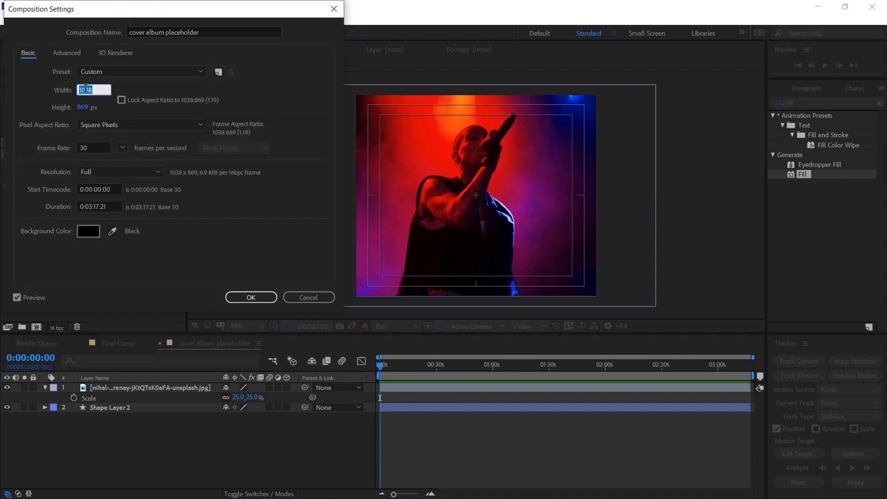
{"action": "type", "text": "950"}
{"action": "key", "text": "Return"}
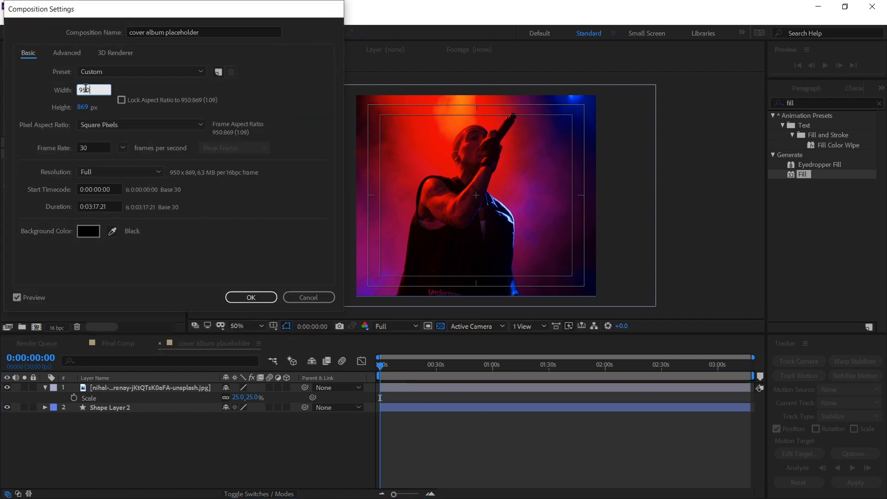
{"action": "left_click", "coordinate": [221, 64]}
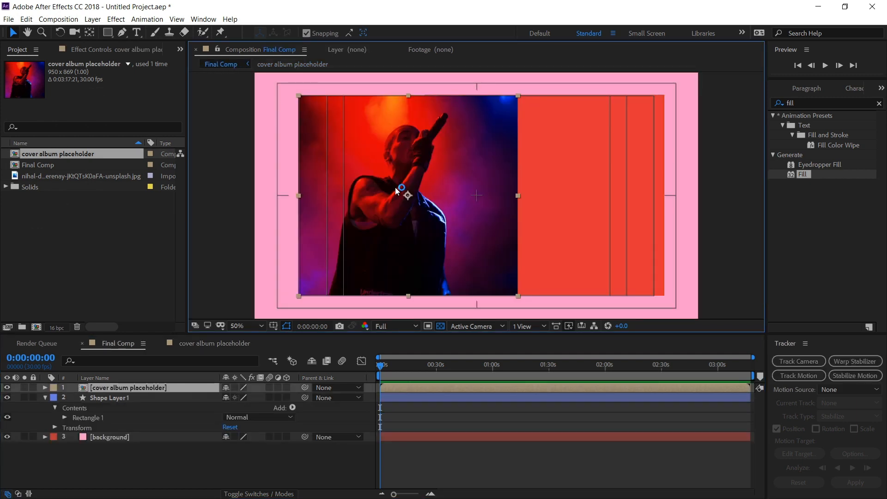
{"action": "left_click", "coordinate": [408, 409]}
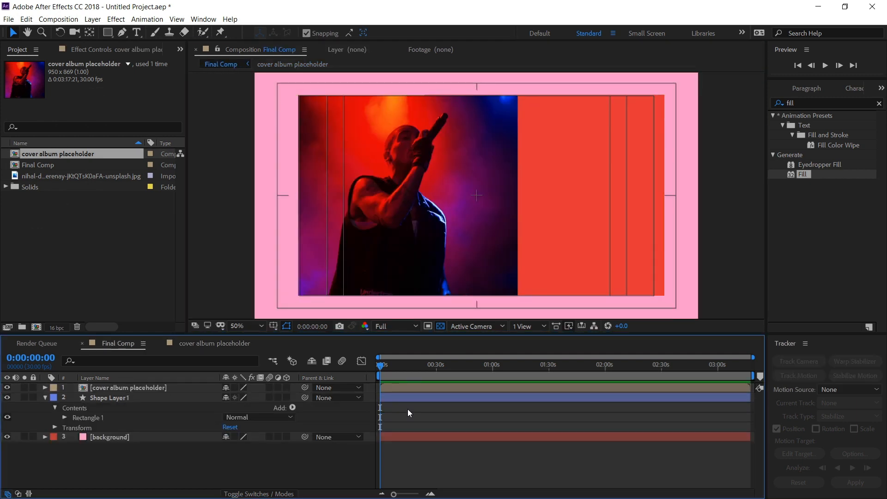
- Hide the title/action-safe overlay in Final Comp and collapse Shape Layer 1's properties
{"action": "left_click", "coordinate": [273, 326]}
{"action": "left_click", "coordinate": [288, 337]}
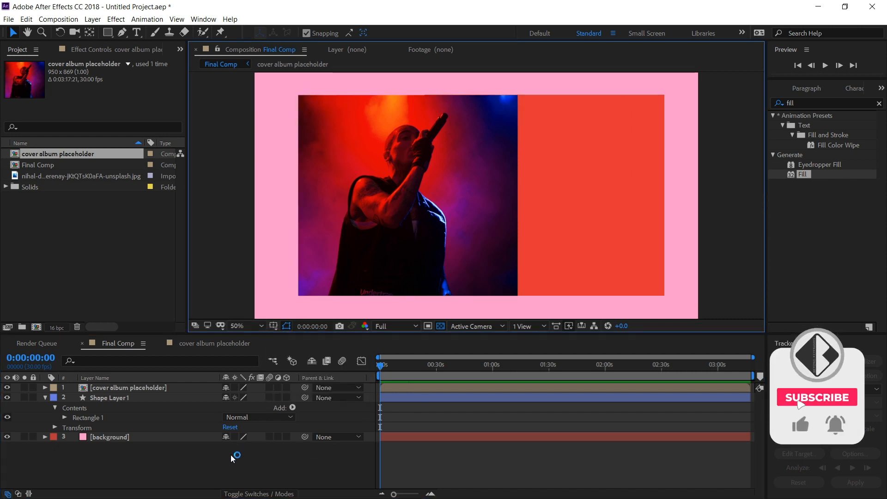
{"action": "left_click", "coordinate": [45, 397]}
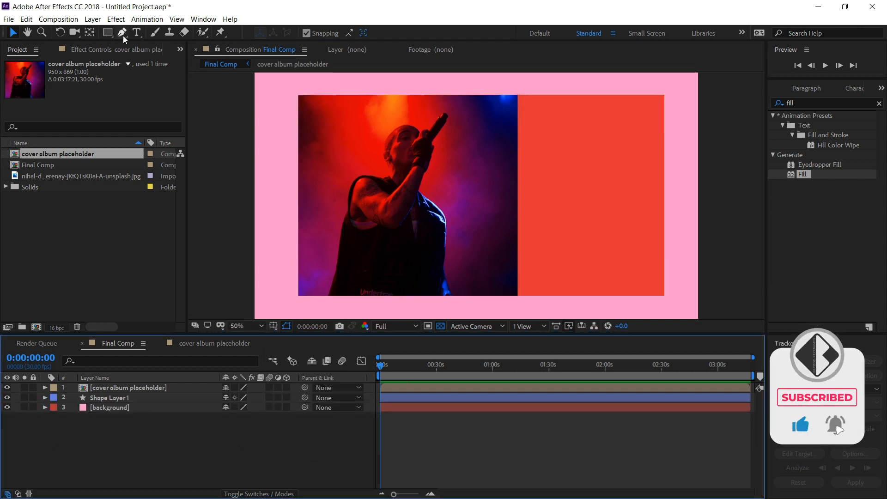
- Add a white two-line text reading "My" and "New Song" near the photo's right edge
{"action": "left_click", "coordinate": [136, 33]}
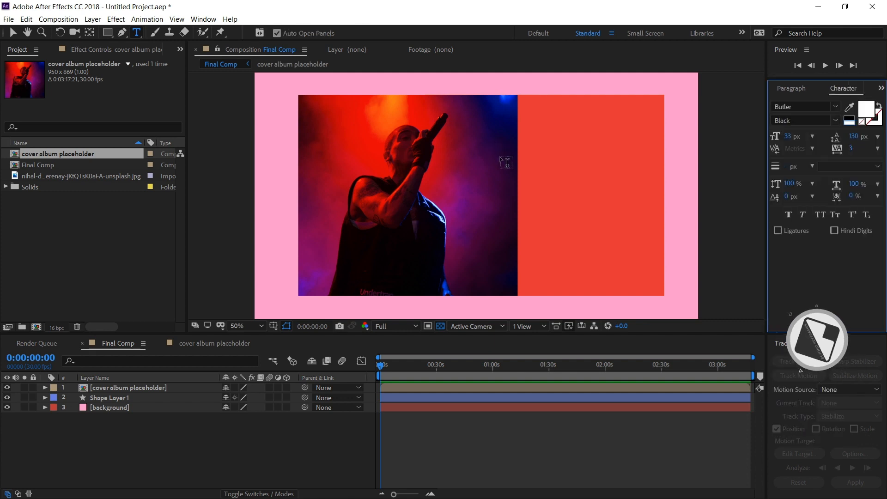
{"action": "left_click", "coordinate": [487, 163]}
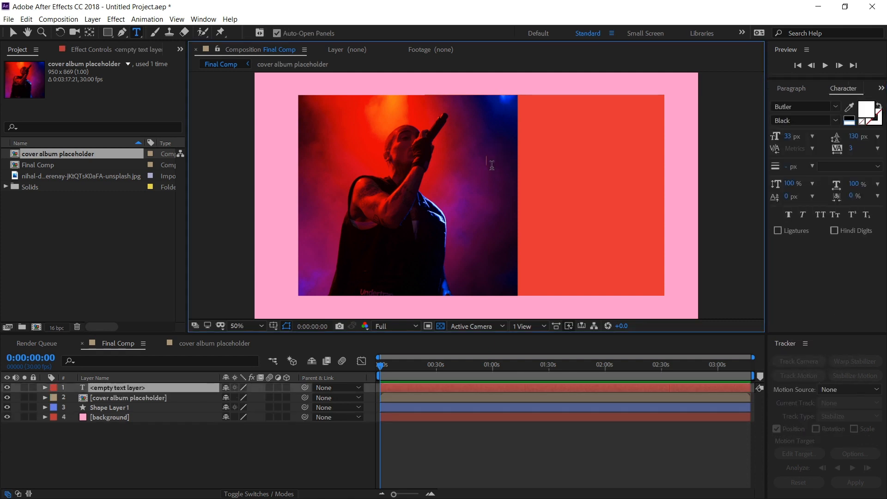
{"action": "type", "text": "MY"}
{"action": "key", "text": "BackSpace"}
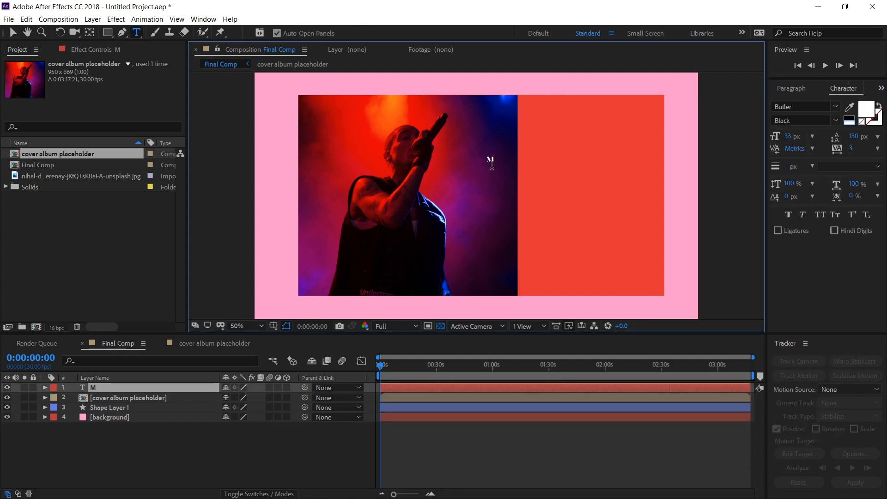
{"action": "type", "text": "y"}
{"action": "type", "text": " New So"}
{"action": "type", "text": "ng"}
- Enlarge the whole title text to a font size of 198 px with 189 px leading
{"action": "key", "text": "ctrl+a"}
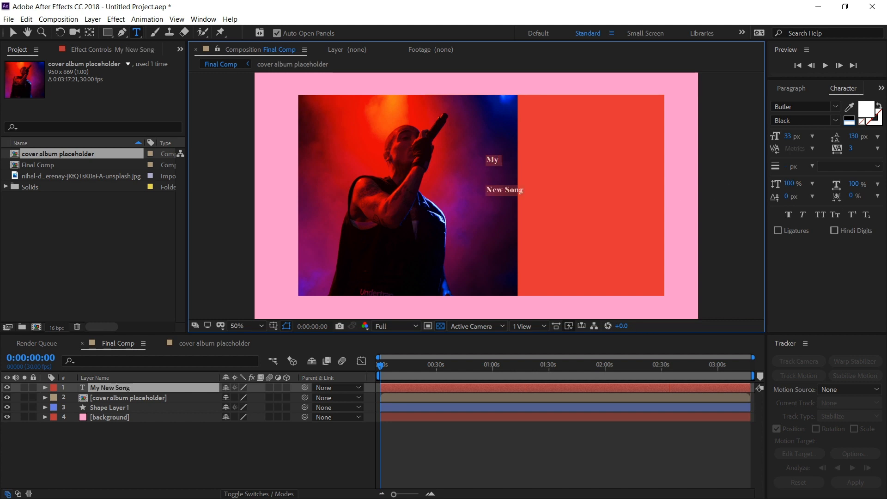
{"action": "left_click", "coordinate": [856, 138]}
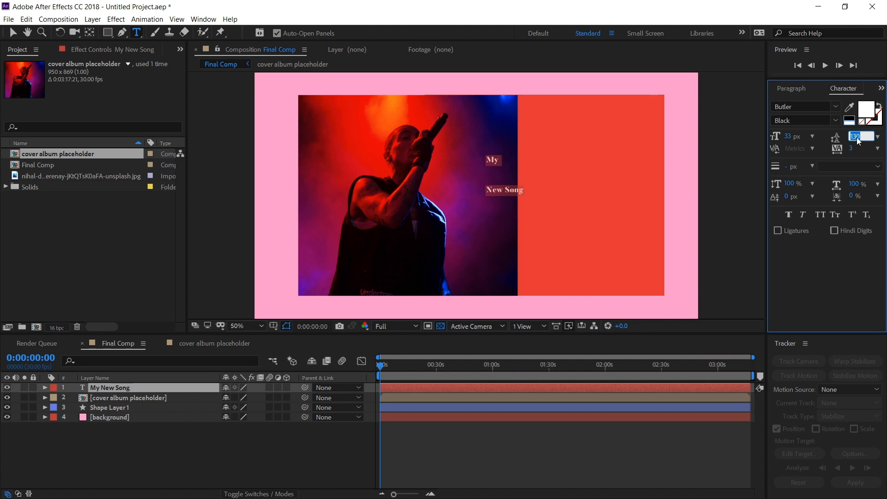
{"action": "type", "text": "0"}
{"action": "key", "text": "Return"}
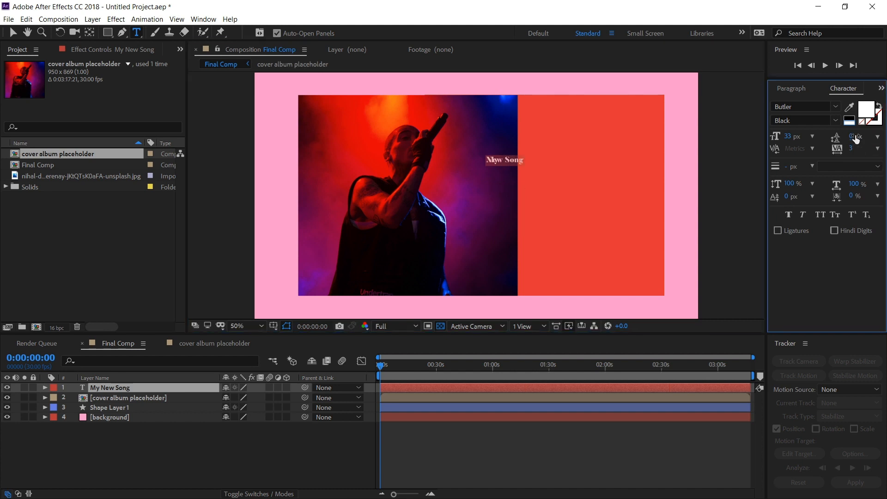
{"action": "left_click_drag", "start_coordinate": [856, 139], "coordinate": [874, 138]}
{"action": "left_click_drag", "start_coordinate": [794, 139], "coordinate": [876, 138]}
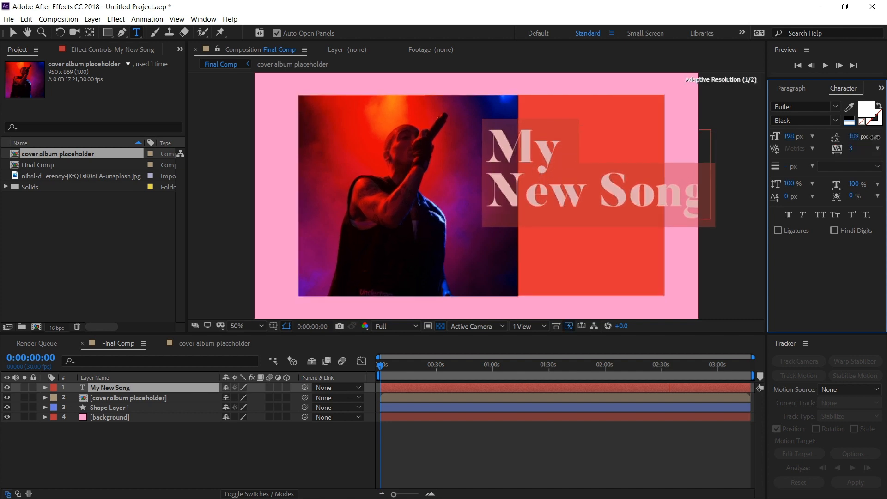
- Reduce the title to 176 px with 159 px leading and place it across the seam between the photo and the red panel
{"action": "left_click", "coordinate": [13, 32]}
{"action": "left_click_drag", "start_coordinate": [512, 189], "coordinate": [470, 183]}
{"action": "left_click_drag", "start_coordinate": [789, 140], "coordinate": [780, 141]}
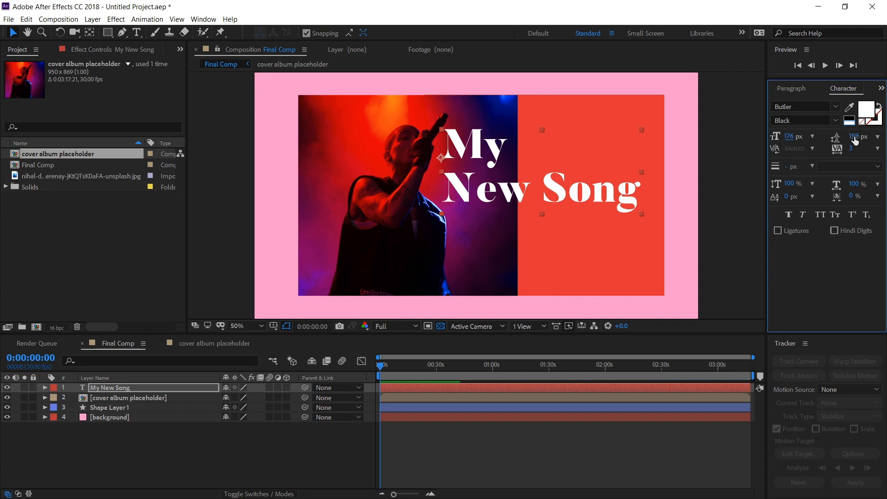
{"action": "left_click_drag", "start_coordinate": [855, 141], "coordinate": [536, 188]}
{"action": "left_click", "coordinate": [113, 388]}
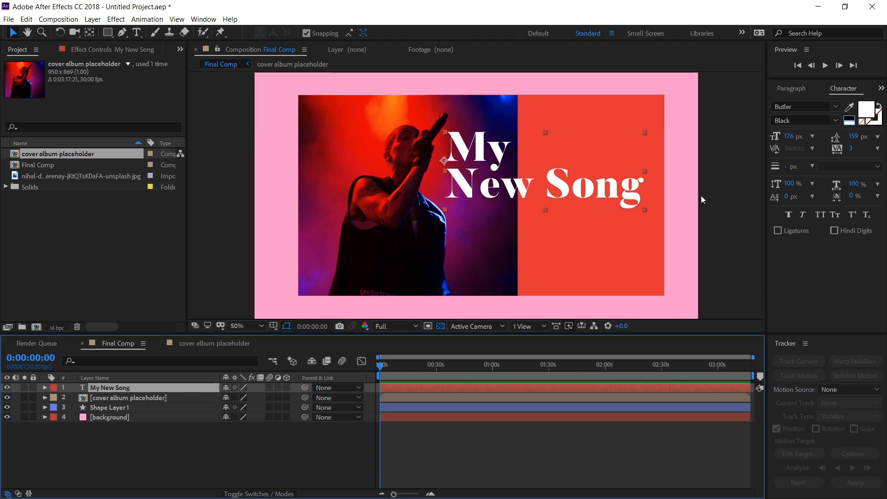
{"action": "left_click_drag", "start_coordinate": [478, 177], "coordinate": [490, 182]}
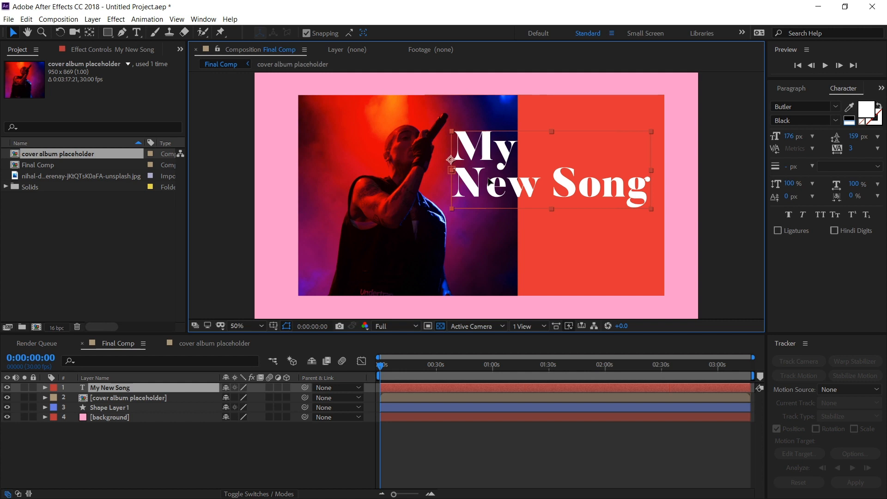
- Find the Drop Shadow effect and apply it to the My New Song text layer
{"action": "left_click", "coordinate": [880, 88]}
{"action": "left_click", "coordinate": [830, 116]}
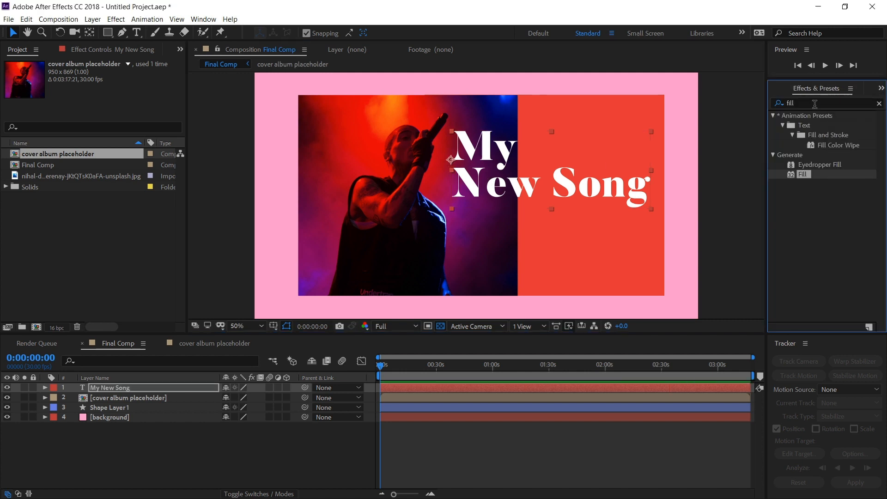
{"action": "left_click", "coordinate": [813, 103]}
{"action": "type", "text": "drop"}
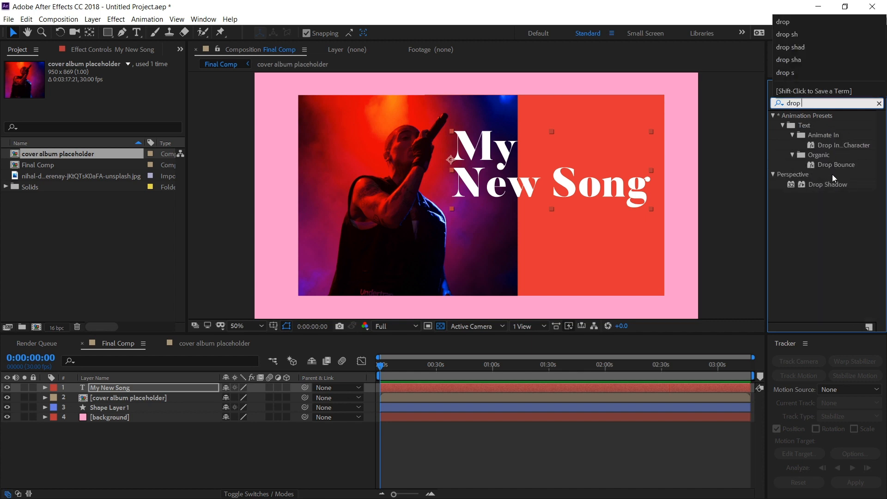
{"action": "left_click_drag", "start_coordinate": [828, 184], "coordinate": [101, 389]}
- Set the title's drop shadow to 55% opacity, a distance of 10 and a softness of 7
{"action": "scroll", "coordinate": [484, 201], "scroll_direction": "up", "scroll_amount": 2}
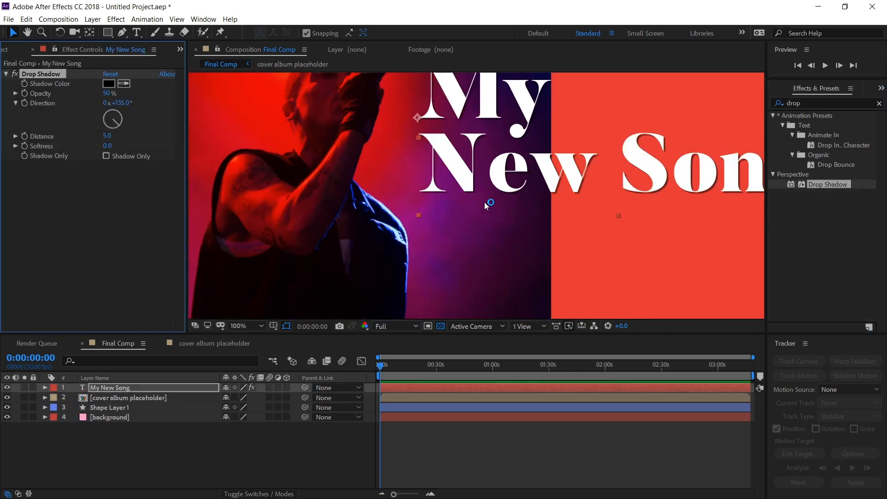
{"action": "scroll", "coordinate": [508, 161], "scroll_direction": "down", "scroll_amount": 2}
{"action": "scroll", "coordinate": [513, 163], "scroll_direction": "up", "scroll_amount": 2}
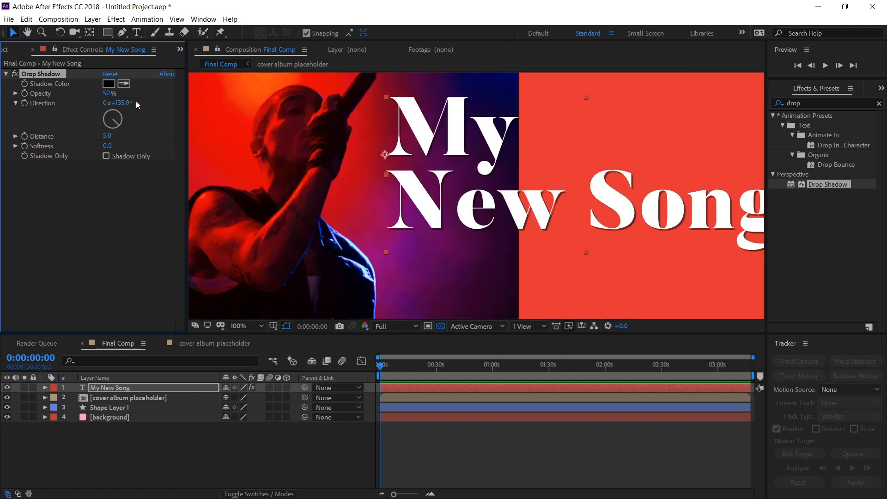
{"action": "left_click_drag", "start_coordinate": [105, 95], "coordinate": [110, 94]}
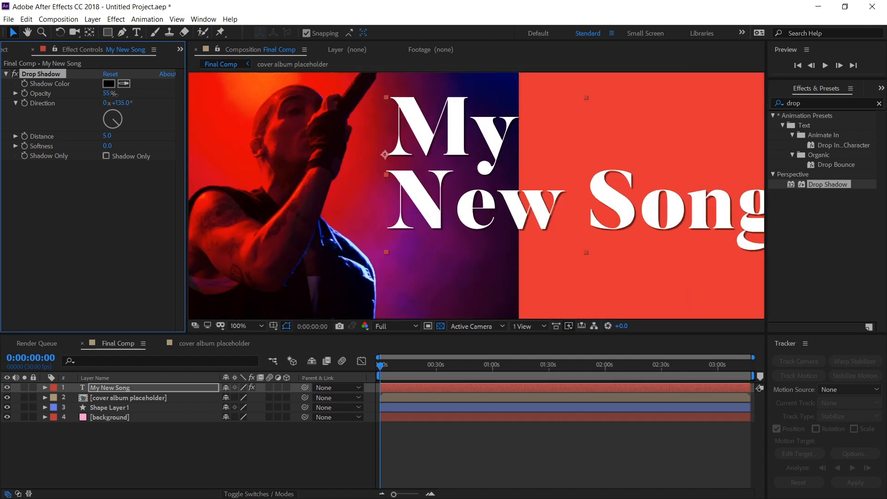
{"action": "left_click_drag", "start_coordinate": [110, 135], "coordinate": [114, 146]}
{"action": "scroll", "coordinate": [486, 195], "scroll_direction": "down", "scroll_amount": 1}
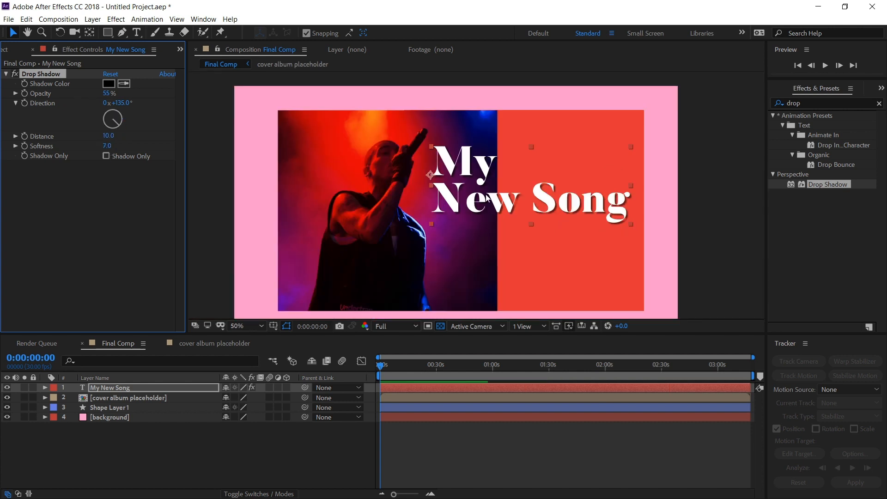
- Deselect the title and overlay the proportional grid on the Final Comp view
{"action": "left_click", "coordinate": [155, 436]}
{"action": "key", "text": "apostrophe"}
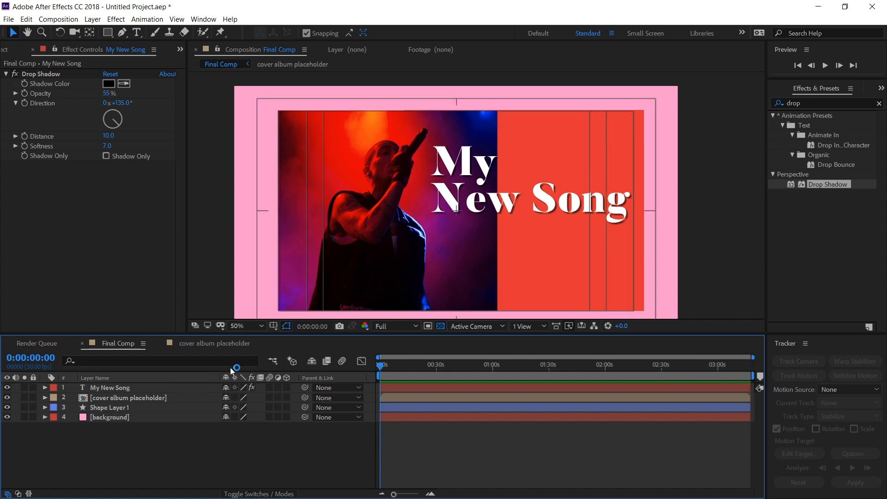
{"action": "left_click", "coordinate": [273, 326]}
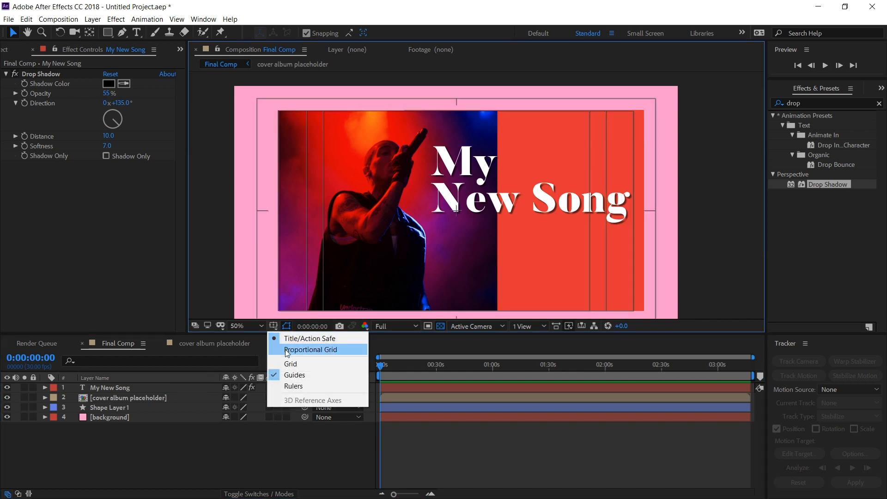
{"action": "left_click", "coordinate": [284, 349]}
- Draw a straight horizontal Pen line along the grid line below the title, spanning the width of "New Song"
{"action": "left_click", "coordinate": [122, 34]}
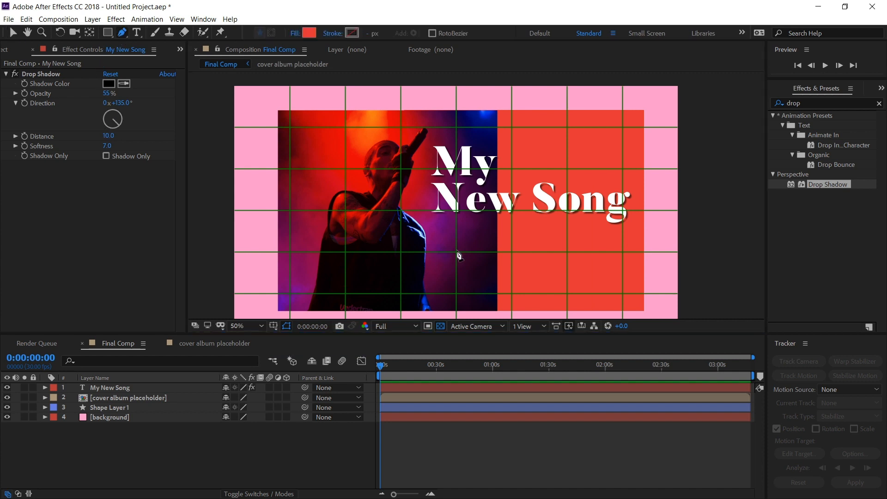
{"action": "scroll", "coordinate": [454, 254], "scroll_direction": "up", "scroll_amount": 2}
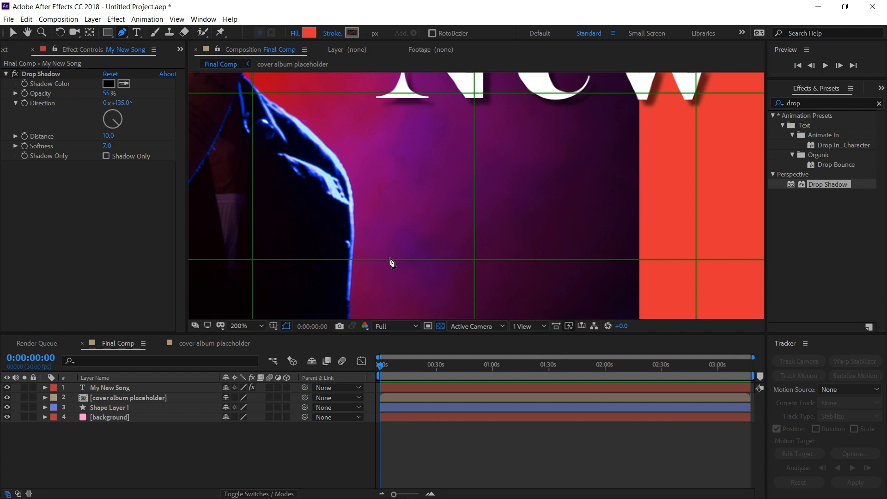
{"action": "left_click", "coordinate": [391, 264]}
{"action": "scroll", "coordinate": [548, 214], "scroll_direction": "down", "scroll_amount": 4}
{"action": "scroll", "coordinate": [562, 203], "scroll_direction": "up", "scroll_amount": 3}
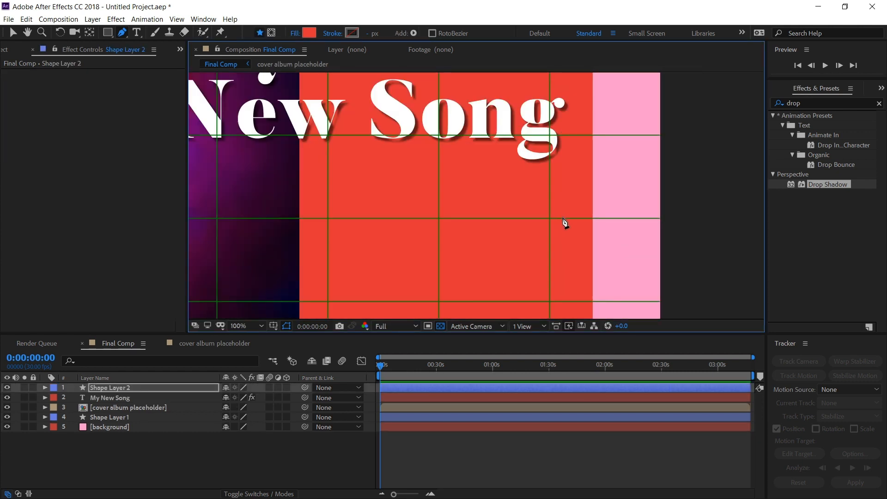
{"action": "left_click", "coordinate": [563, 219]}
{"action": "scroll", "coordinate": [418, 238], "scroll_direction": "down", "scroll_amount": 2}
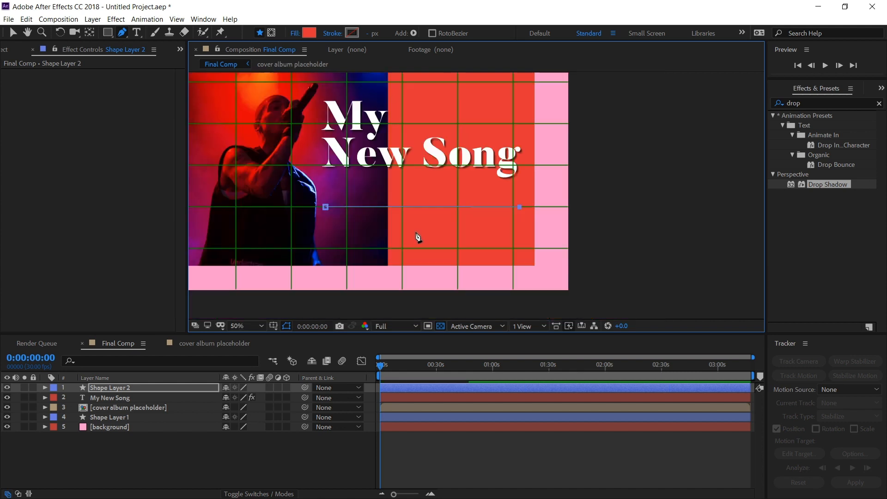
- Give the new line a solid white stroke
{"action": "left_click", "coordinate": [332, 34]}
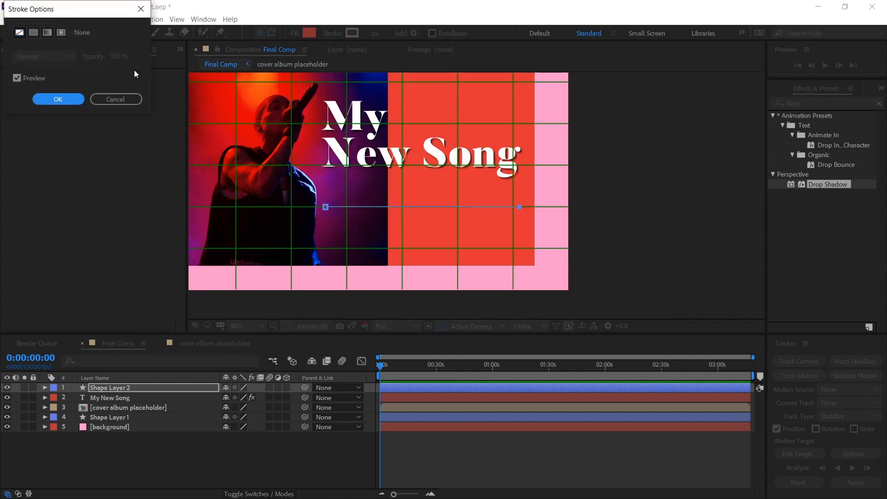
{"action": "left_click", "coordinate": [33, 32]}
{"action": "left_click", "coordinate": [65, 102]}
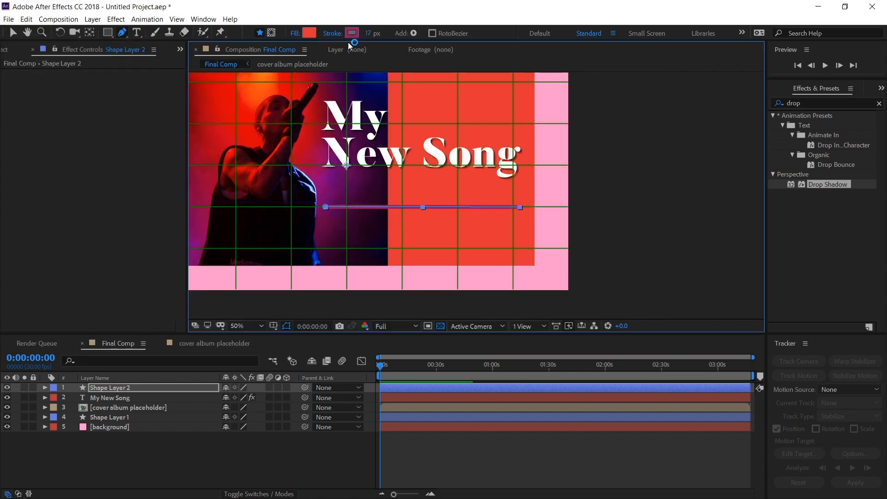
{"action": "left_click", "coordinate": [352, 33]}
{"action": "left_click", "coordinate": [13, 27]}
{"action": "left_click", "coordinate": [258, 28]}
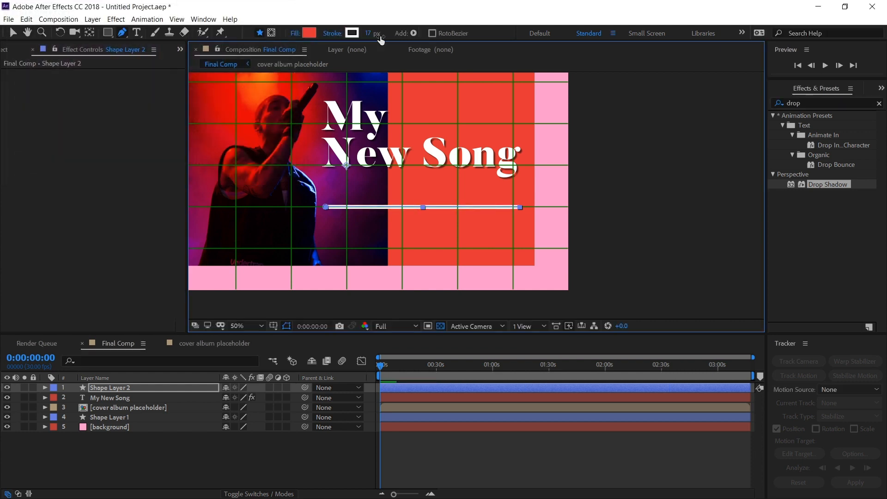
- Set the line's stroke width to 3 px, remove its fill, and deselect the layer
{"action": "left_click", "coordinate": [368, 34]}
{"action": "type", "text": "3"}
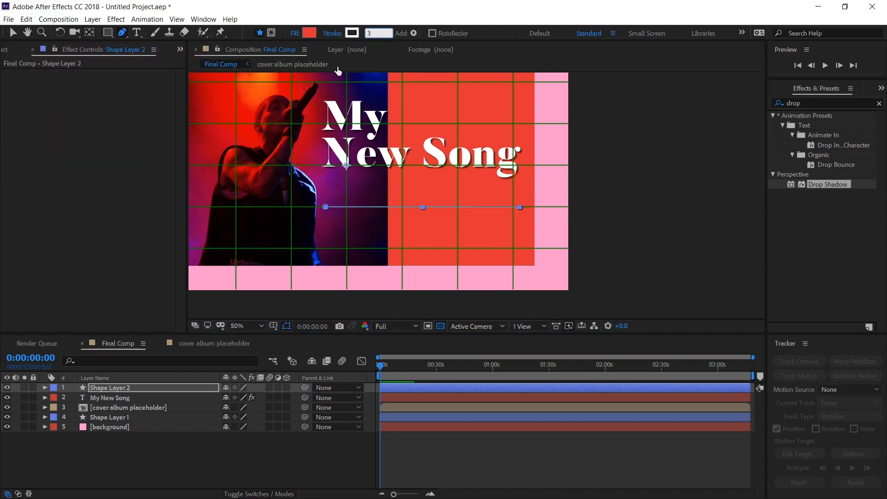
{"action": "left_click", "coordinate": [294, 34]}
{"action": "left_click", "coordinate": [19, 33]}
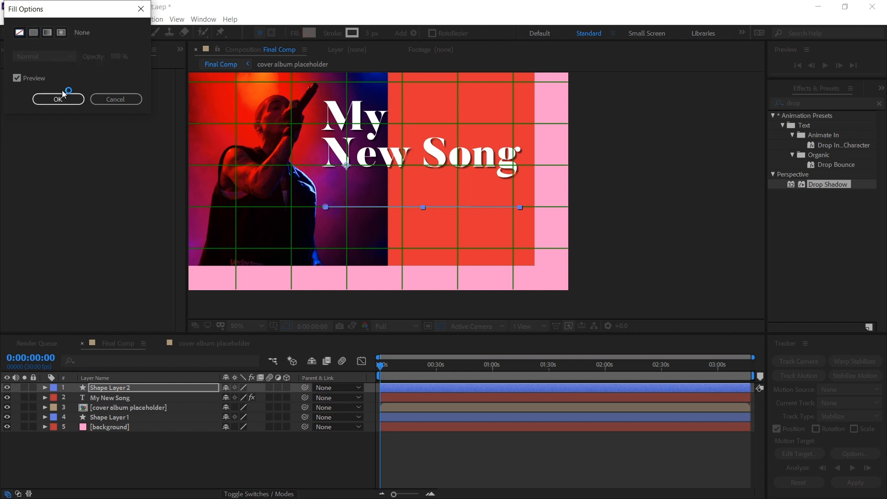
{"action": "left_click", "coordinate": [58, 99]}
{"action": "left_click", "coordinate": [136, 457]}
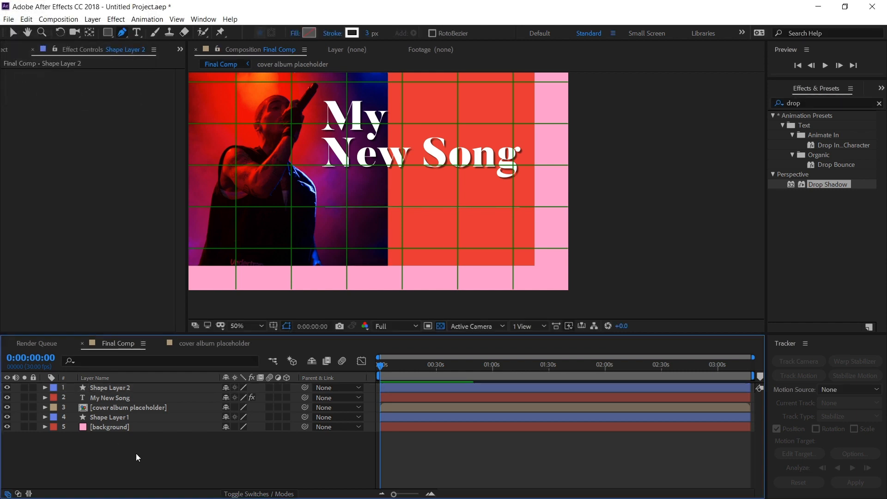
- Turn off the proportional grid overlay in the Final Comp view and leave the line layer deselected
{"action": "left_click", "coordinate": [121, 388]}
{"action": "left_click", "coordinate": [274, 327]}
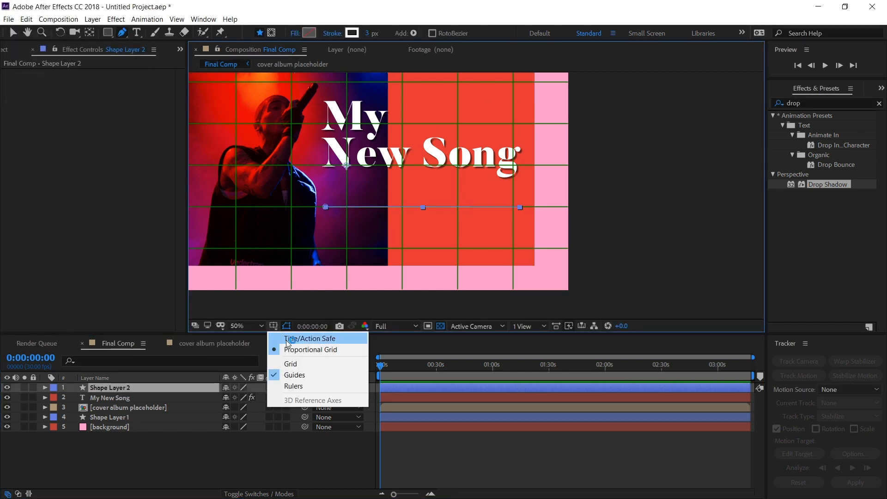
{"action": "left_click", "coordinate": [296, 348]}
{"action": "left_click", "coordinate": [436, 434]}
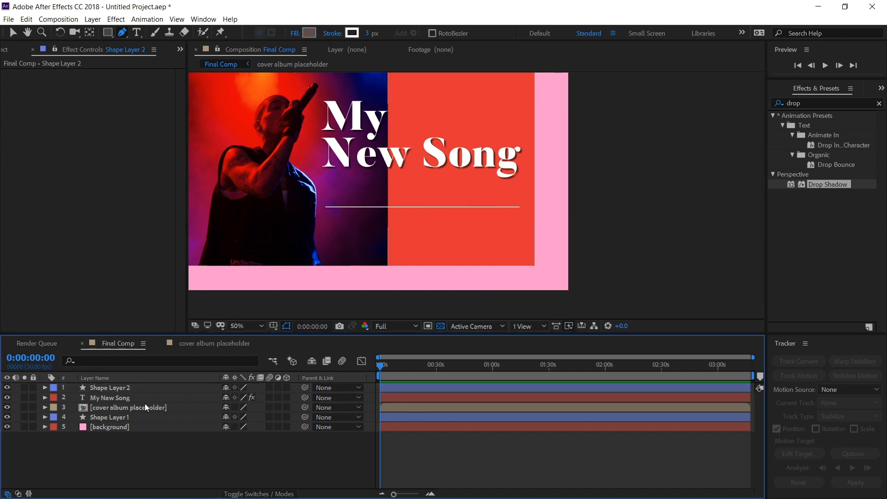
- Duplicate the white line layer and give the copy a 21 px dark red stroke, colour BC0B0B
{"action": "left_click", "coordinate": [114, 387]}
{"action": "key", "text": "ctrl+d"}
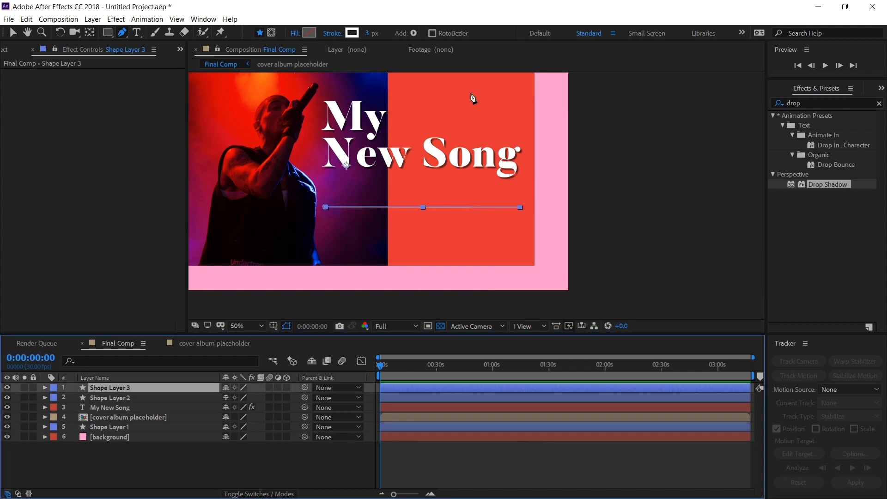
{"action": "left_click_drag", "start_coordinate": [368, 33], "coordinate": [380, 36]}
{"action": "left_click", "coordinate": [354, 34]}
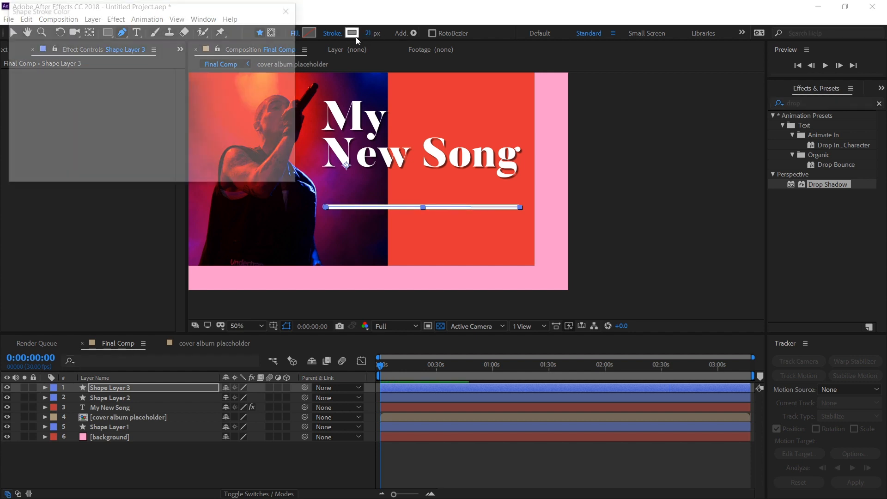
{"action": "left_click", "coordinate": [155, 67]}
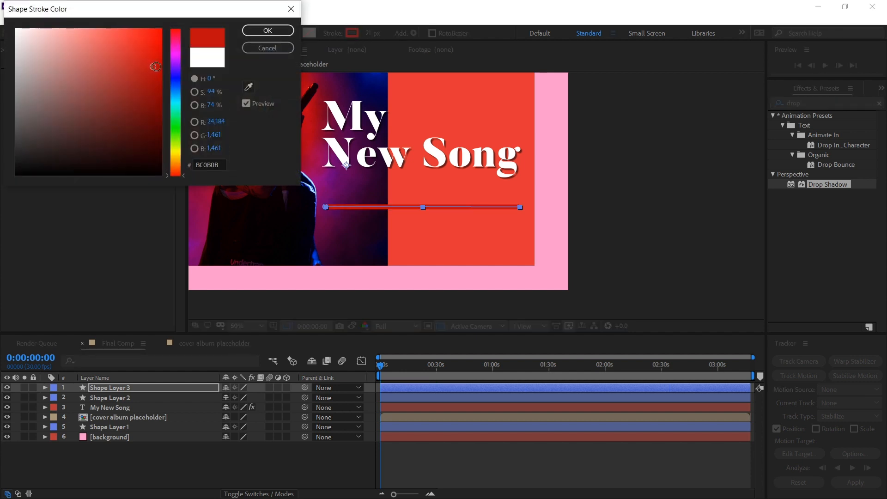
{"action": "left_click", "coordinate": [267, 30]}
{"action": "left_click", "coordinate": [124, 458]}
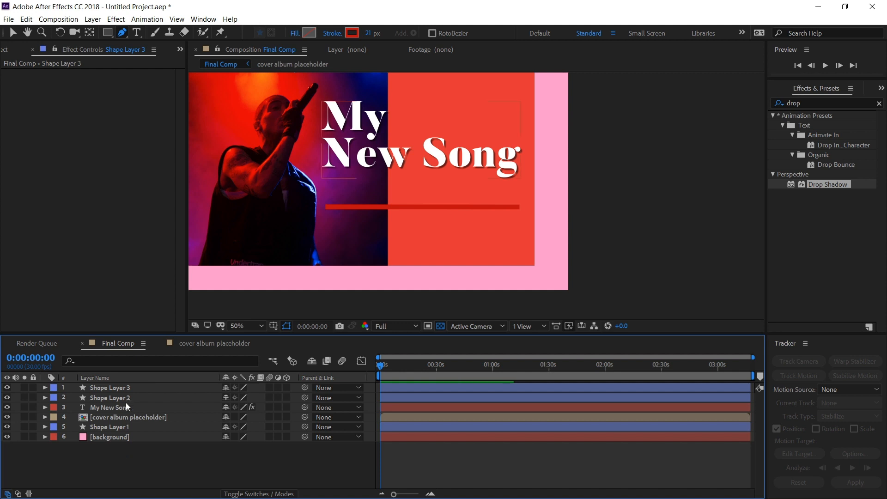
- Set the red line's stroke to Round Cap and collapse its Shape 1 properties
{"action": "left_click", "coordinate": [44, 388]}
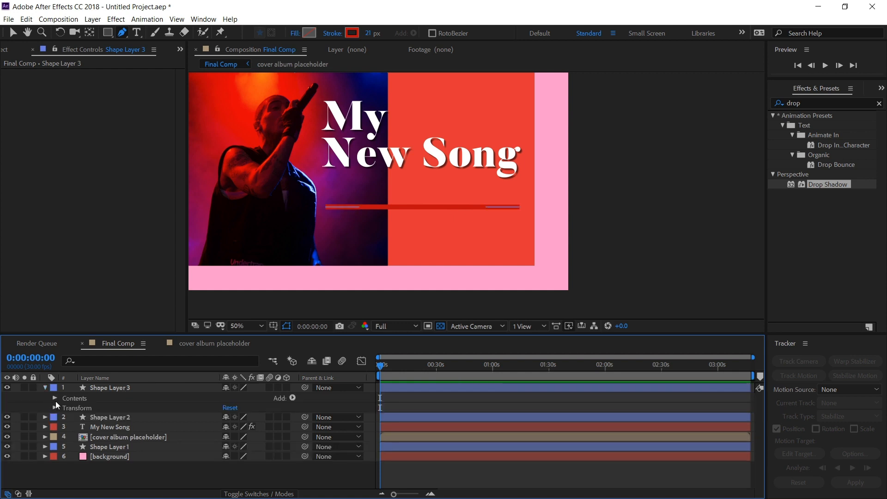
{"action": "left_click", "coordinate": [54, 399]}
{"action": "left_click", "coordinate": [63, 409]}
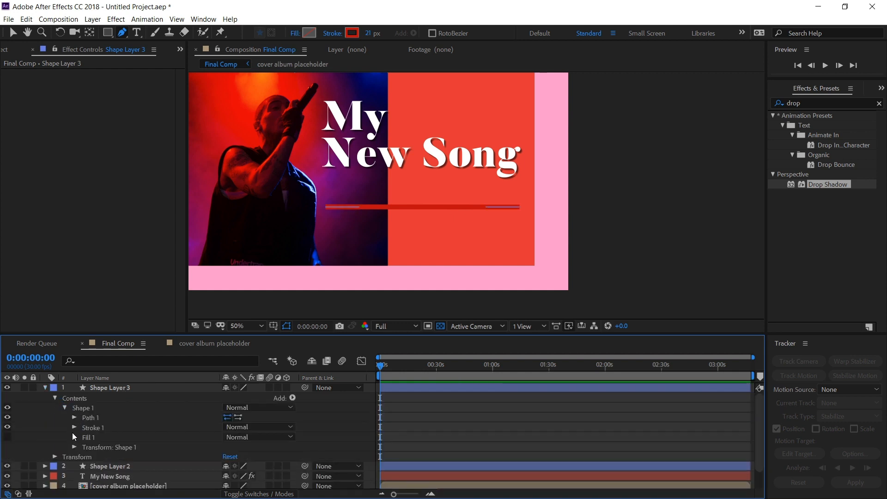
{"action": "left_click", "coordinate": [77, 429]}
{"action": "left_click", "coordinate": [259, 476]}
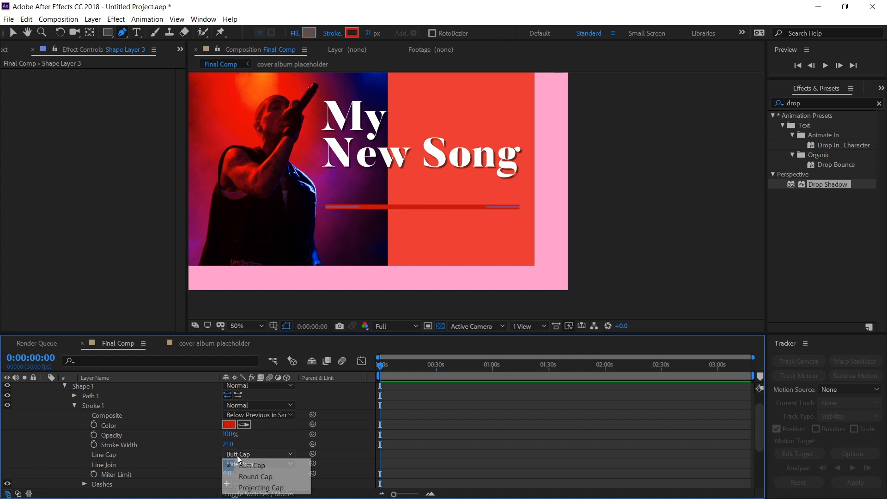
{"action": "left_click", "coordinate": [249, 477]}
{"action": "left_click", "coordinate": [67, 407]}
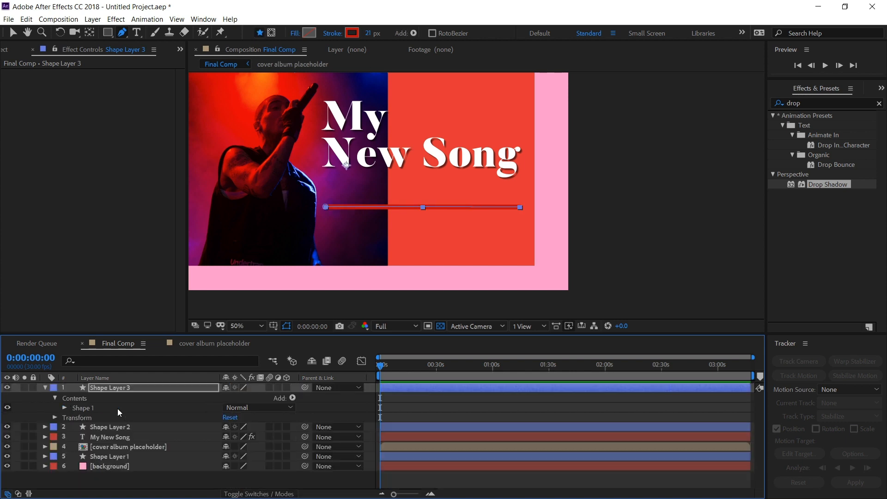
- Add Trim Paths to the red line's layer and expand its properties
{"action": "left_click", "coordinate": [293, 398]}
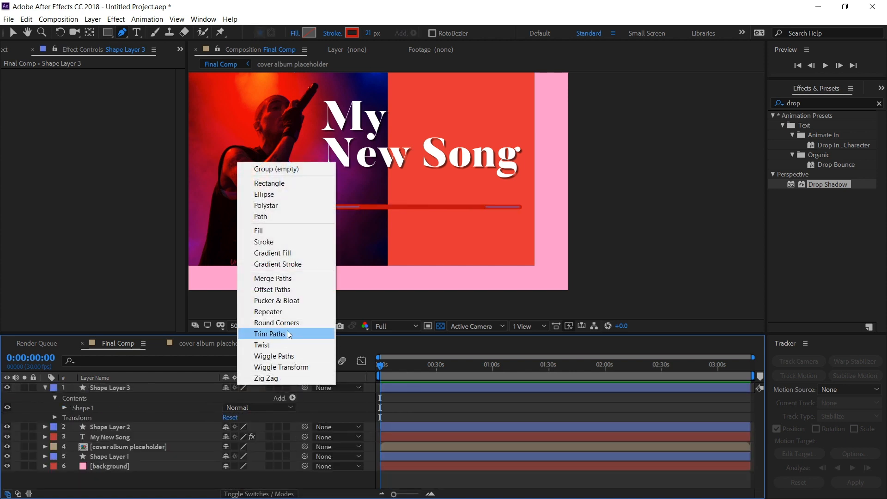
{"action": "left_click", "coordinate": [289, 334]}
{"action": "left_click", "coordinate": [66, 418]}
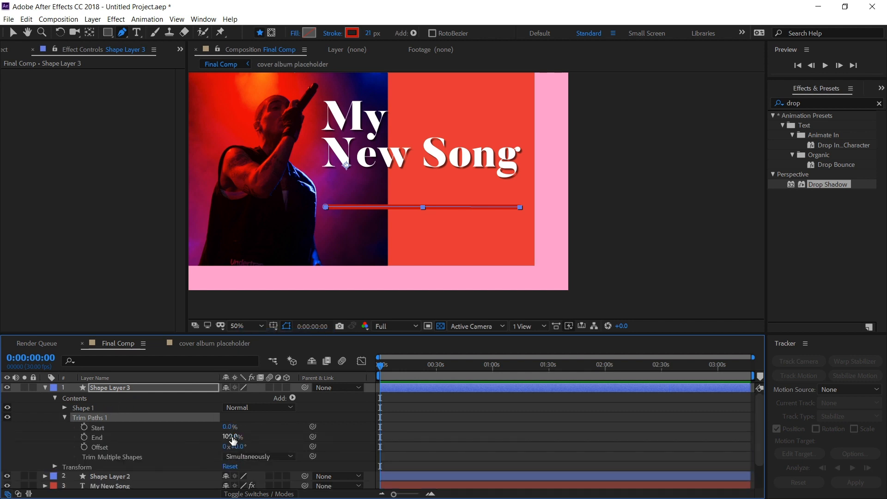
- Keyframe the Trim Paths End value from 3% at the composition start to 100% at 0:00:27:03
{"action": "left_click", "coordinate": [231, 436]}
{"action": "type", "text": "3"}
{"action": "left_click", "coordinate": [85, 439]}
{"action": "left_click_drag", "start_coordinate": [398, 366], "coordinate": [431, 368]}
{"action": "left_click_drag", "start_coordinate": [230, 437], "coordinate": [335, 436]}
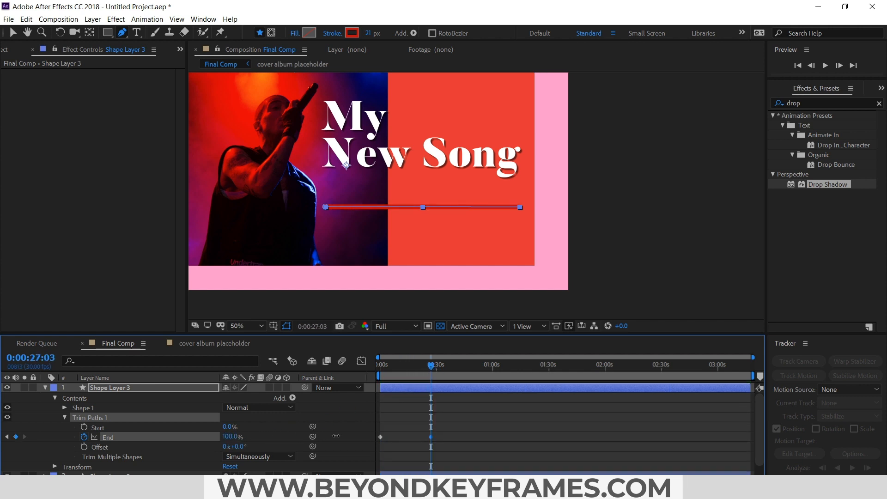
{"action": "left_click", "coordinate": [401, 436]}
- Apply a Drop Shadow to the red line with softness 26, distance 4 and opacity 55%
{"action": "left_click", "coordinate": [420, 387]}
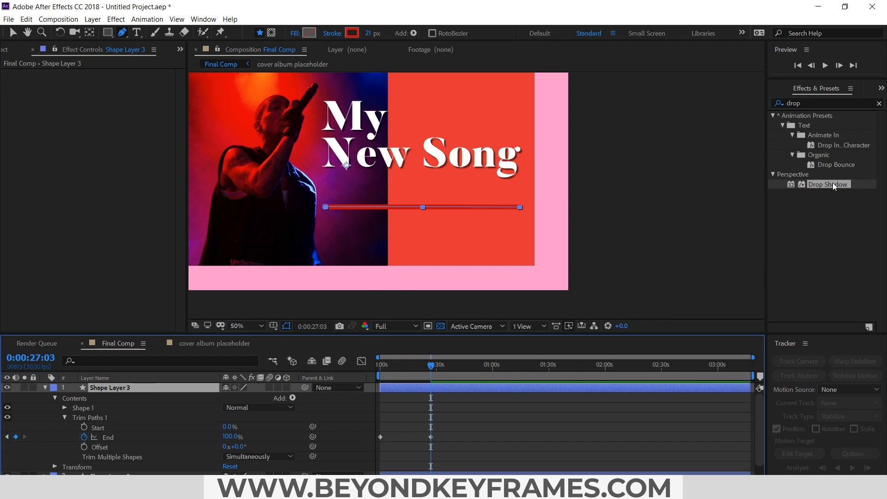
{"action": "left_click_drag", "start_coordinate": [829, 184], "coordinate": [148, 387]}
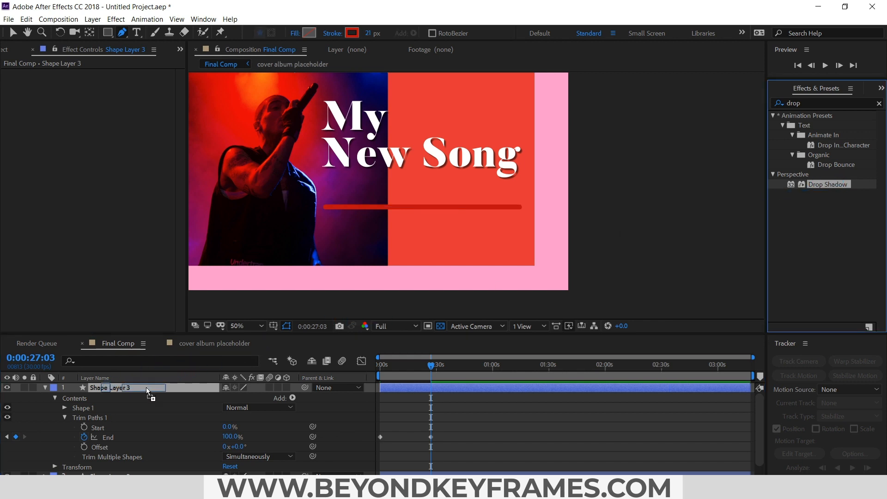
{"action": "scroll", "coordinate": [372, 202], "scroll_direction": "up", "scroll_amount": 4}
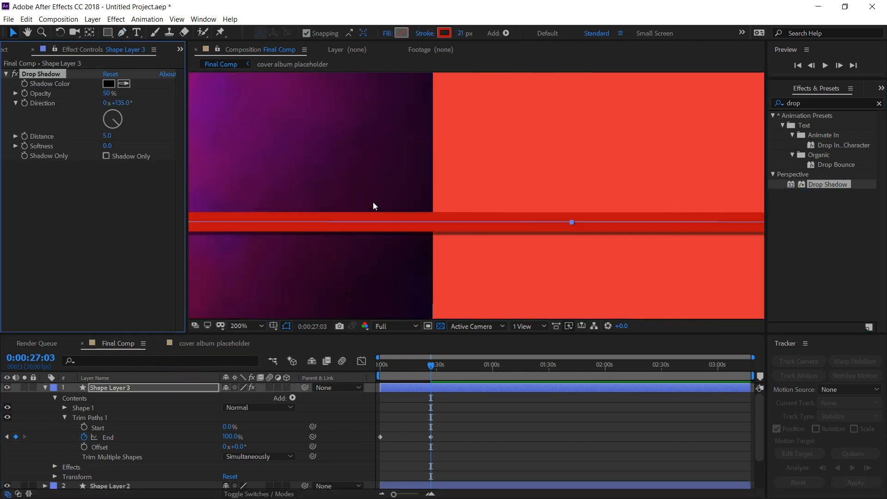
{"action": "left_click_drag", "start_coordinate": [105, 147], "coordinate": [114, 144]}
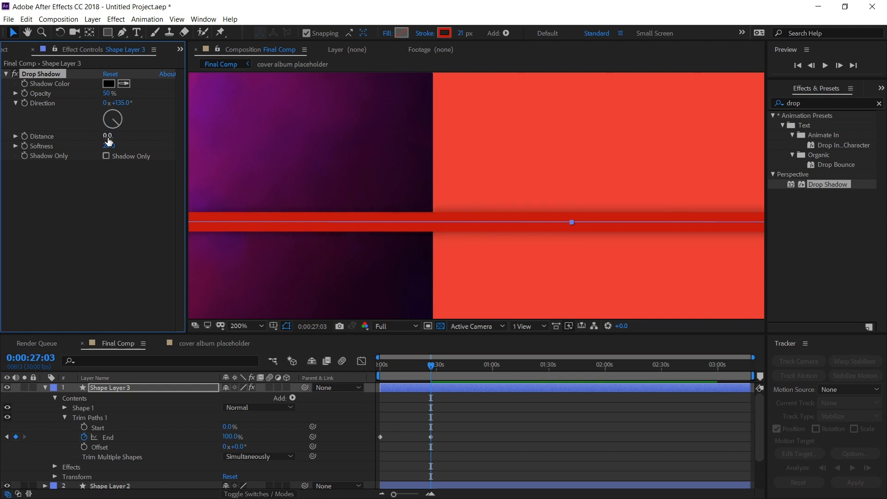
{"action": "left_click", "coordinate": [106, 135]}
{"action": "type", "text": "4"}
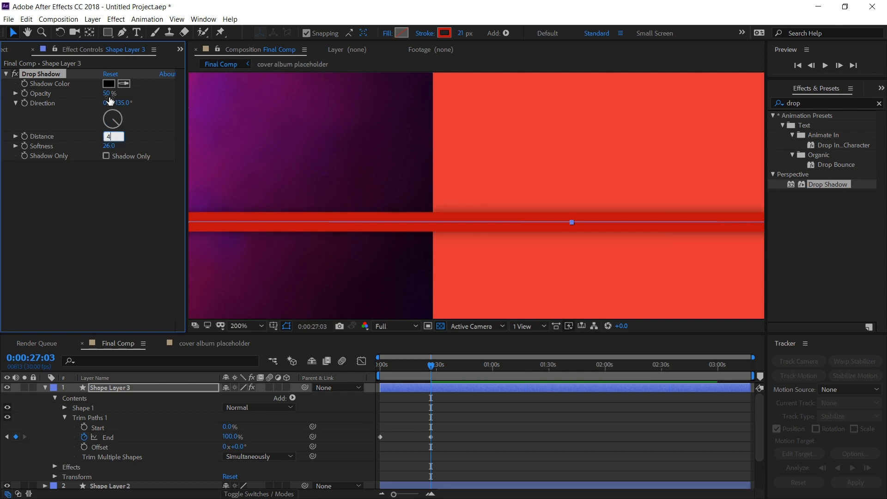
{"action": "left_click_drag", "start_coordinate": [107, 93], "coordinate": [118, 94]}
{"action": "scroll", "coordinate": [336, 190], "scroll_direction": "down", "scroll_amount": 2}
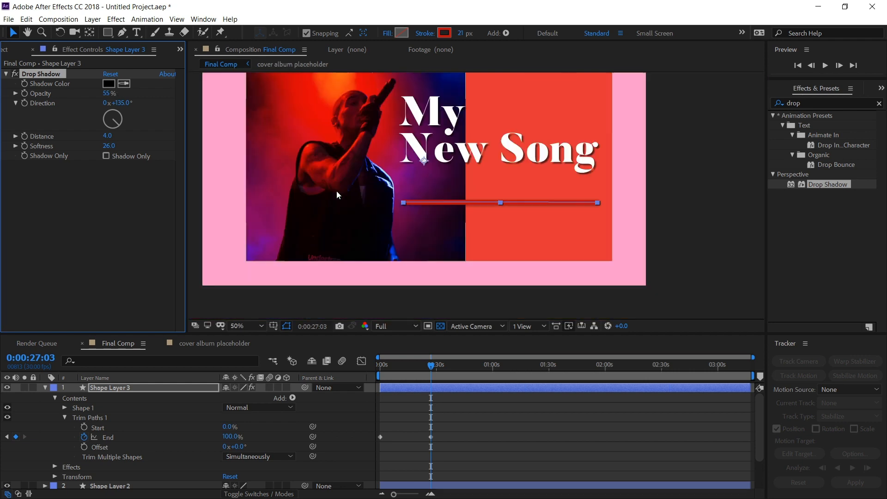
- Move the current time to 0:00:10:05 and collapse the red line layer's properties
{"action": "left_click", "coordinate": [417, 421]}
{"action": "left_click_drag", "start_coordinate": [431, 369], "coordinate": [399, 376]}
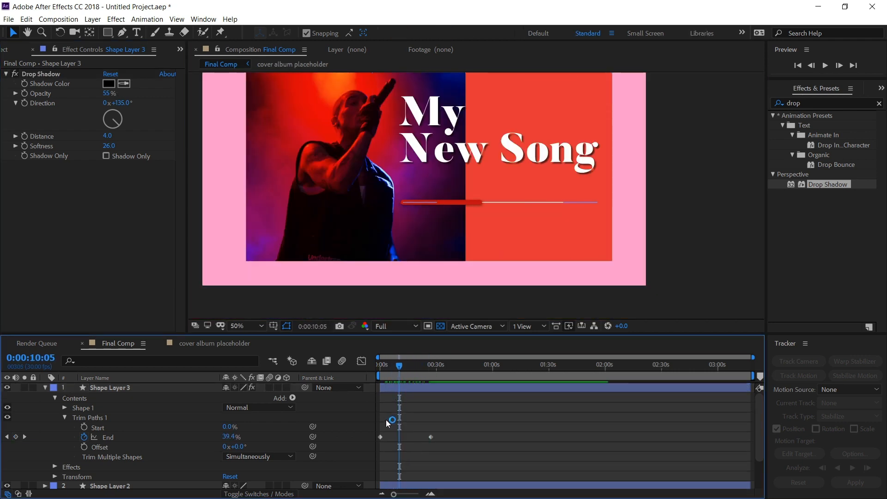
{"action": "key", "text": "u"}
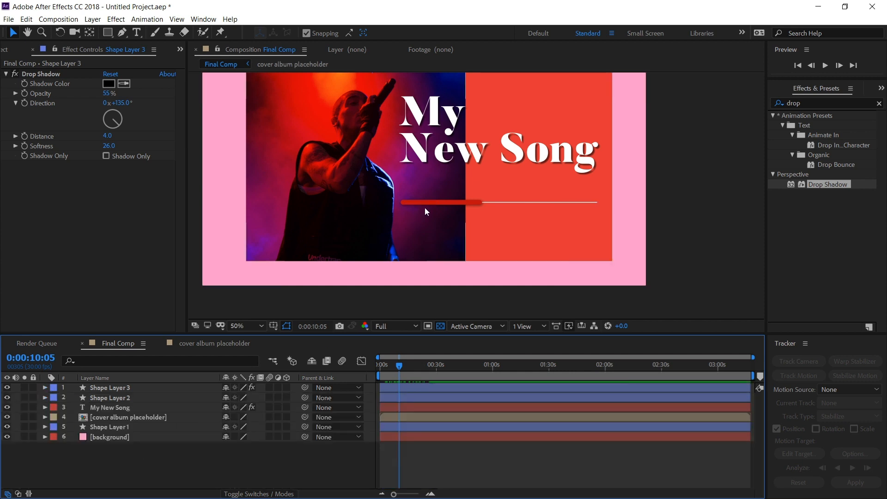
- Parent the red line's Shape Layer 3 to the white line's Shape Layer 2
{"action": "left_click", "coordinate": [115, 398]}
{"action": "left_click", "coordinate": [121, 388]}
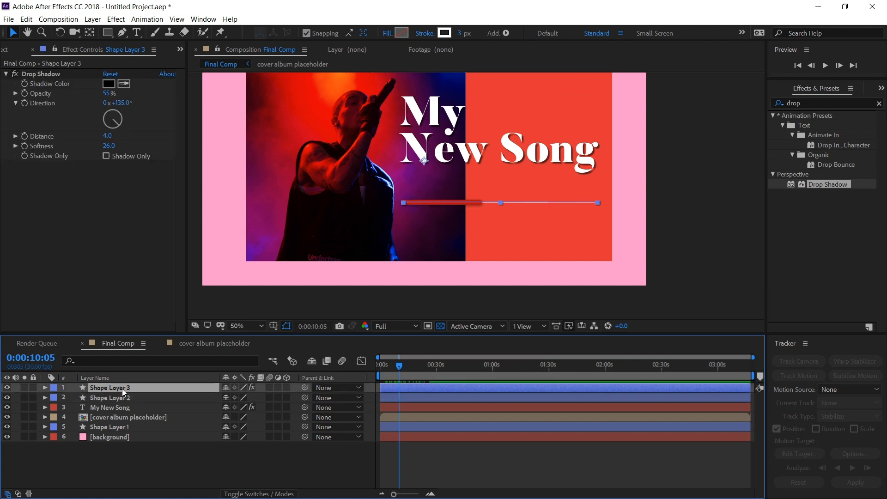
{"action": "left_click_drag", "start_coordinate": [305, 390], "coordinate": [141, 395]}
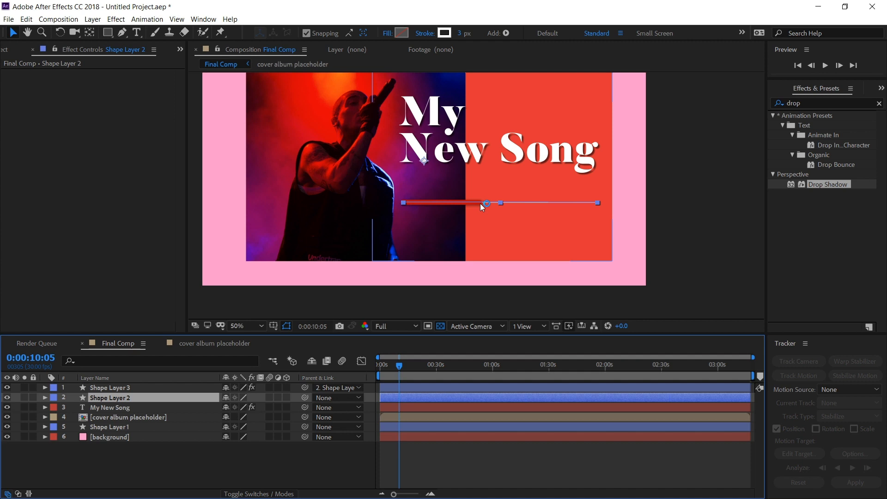
- Centre the white line's anchor point, move the line slightly lower with its red child, and deselect it
{"action": "key", "text": "ctrl+alt+Home"}
{"action": "left_click", "coordinate": [500, 203]}
{"action": "left_click_drag", "start_coordinate": [500, 203], "coordinate": [499, 206]}
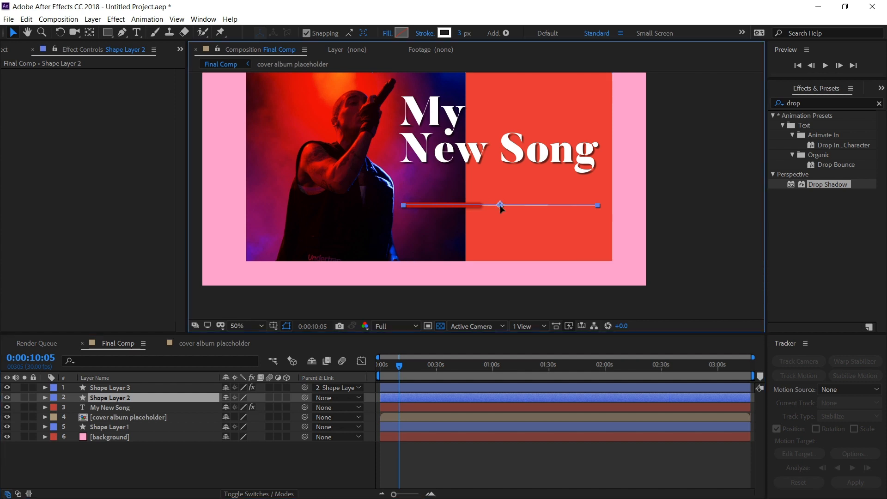
{"action": "key", "text": "F2"}
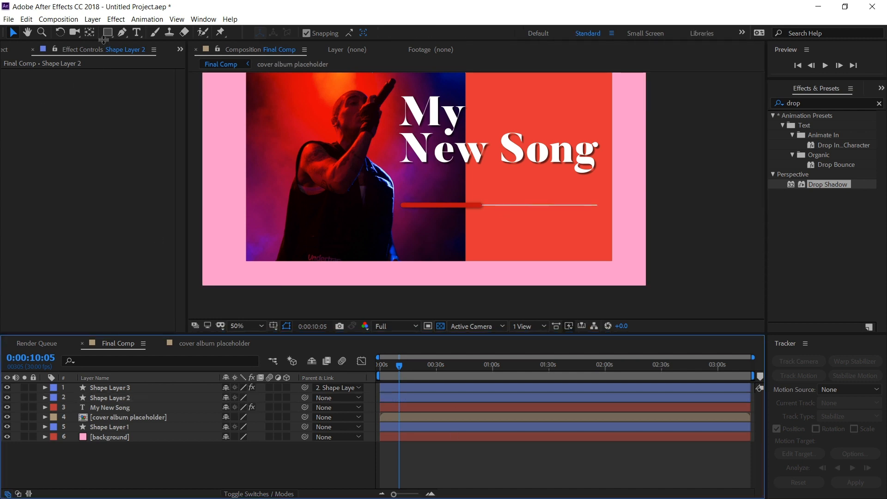
- Draw a rounded rectangle just above the start of the progress line and remove its stroke
{"action": "left_click_drag", "start_coordinate": [104, 34], "coordinate": [151, 45]}
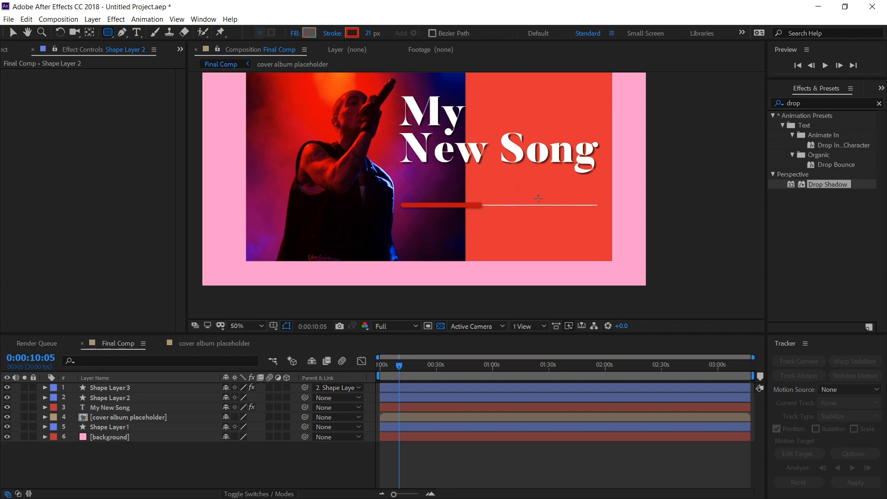
{"action": "scroll", "coordinate": [485, 186], "scroll_direction": "up", "scroll_amount": 2}
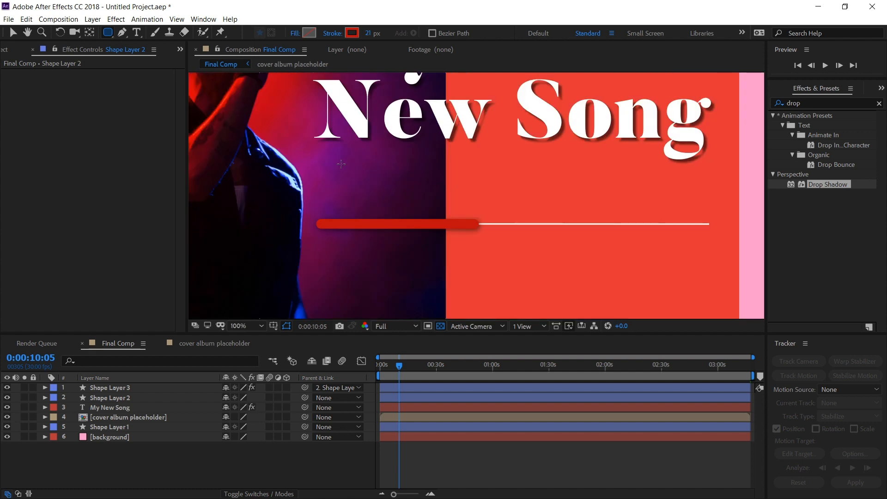
{"action": "left_click_drag", "start_coordinate": [321, 177], "coordinate": [458, 204]}
{"action": "left_click", "coordinate": [332, 37]}
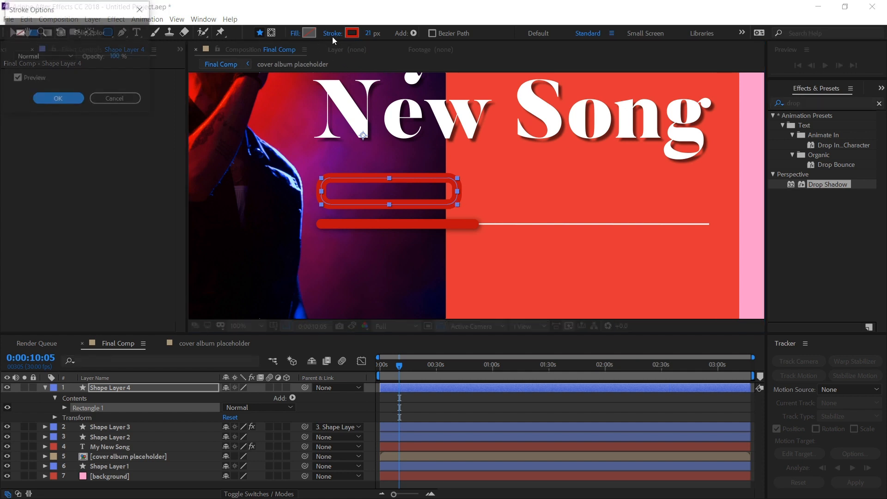
{"action": "left_click", "coordinate": [19, 32]}
{"action": "left_click", "coordinate": [56, 100]}
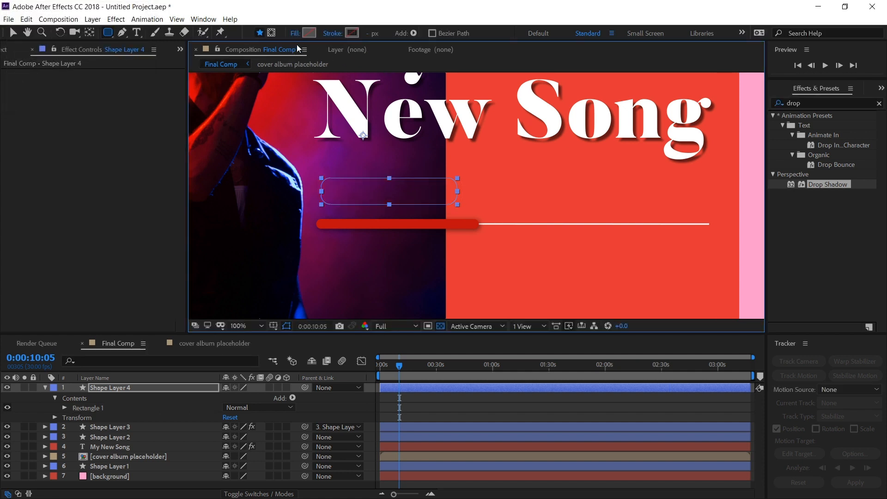
- Give the rounded rectangle a solid black fill
{"action": "left_click", "coordinate": [296, 34]}
{"action": "left_click", "coordinate": [37, 31]}
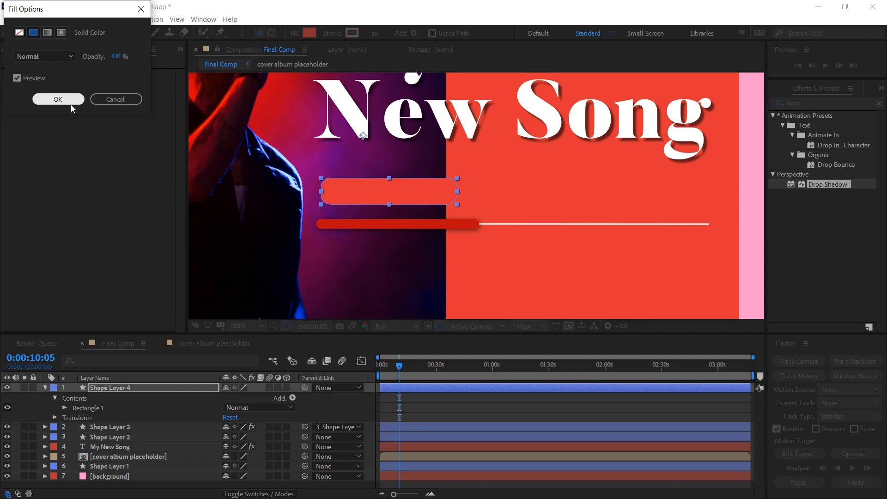
{"action": "left_click", "coordinate": [70, 102]}
{"action": "left_click", "coordinate": [306, 35]}
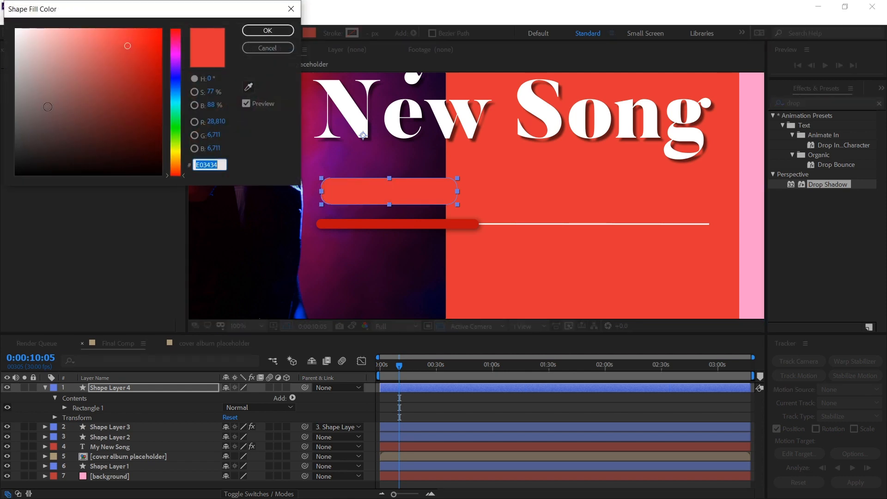
{"action": "left_click_drag", "start_coordinate": [128, 45], "coordinate": [15, 175]}
{"action": "left_click", "coordinate": [262, 31]}
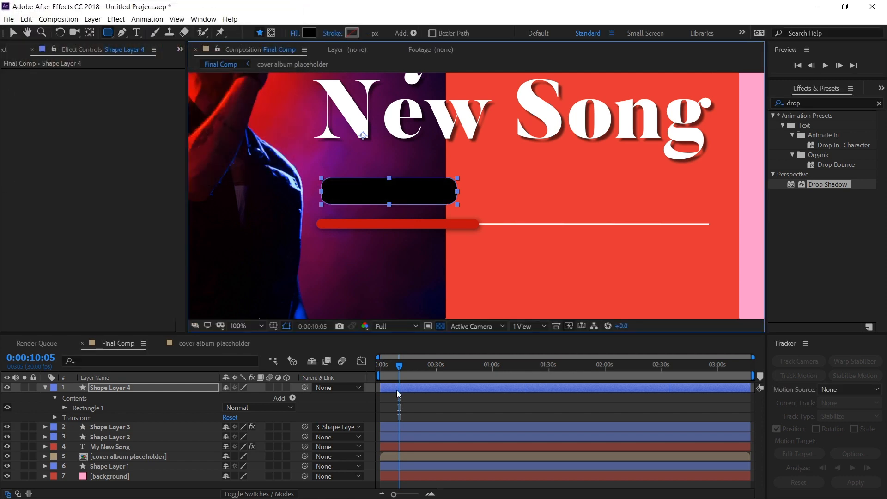
- Add the text "Apple Music" over the black rounded rectangle and reduce its font size to 31 px
{"action": "left_click", "coordinate": [137, 33]}
{"action": "left_click", "coordinate": [361, 194]}
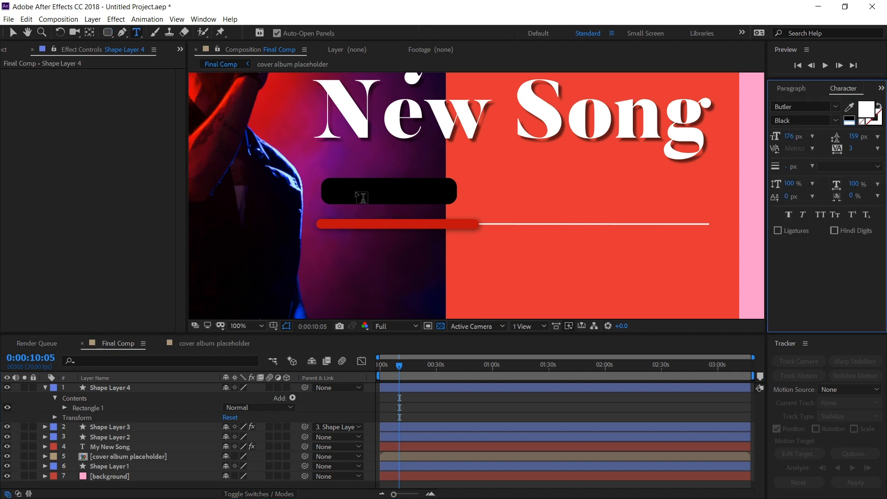
{"action": "type", "text": "Appl"}
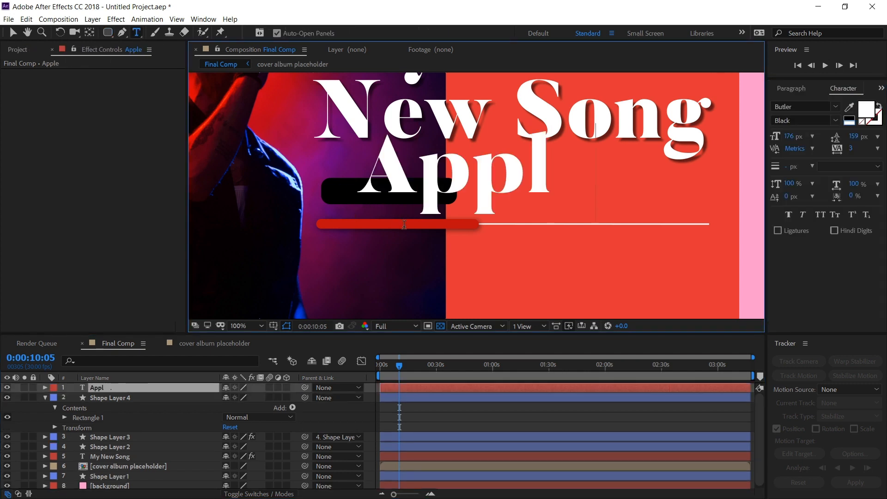
{"action": "type", "text": "e Music"}
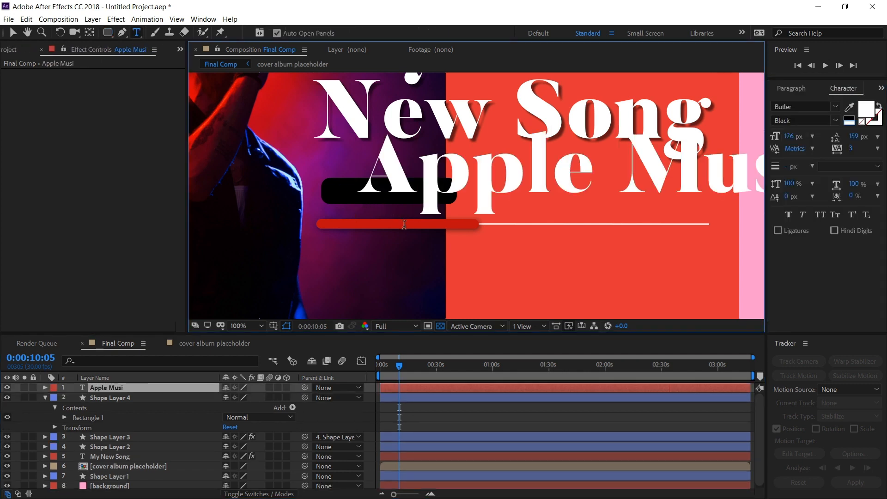
{"action": "key", "text": "ctrl+a"}
{"action": "left_click_drag", "start_coordinate": [799, 145], "coordinate": [723, 146]}
{"action": "left_click", "coordinate": [13, 32]}
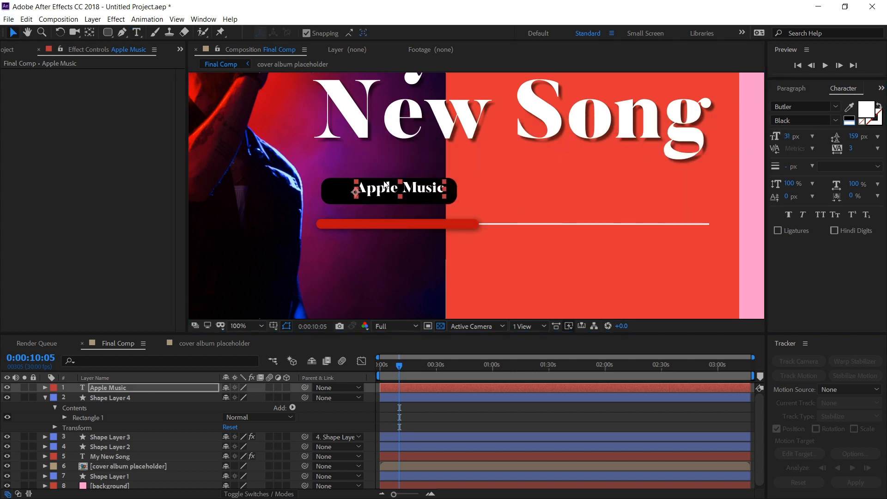
- Turn off snapping, centre the Apple Music text horizontally in the lower part of the black rectangle, and deselect it
{"action": "scroll", "coordinate": [384, 182], "scroll_direction": "up", "scroll_amount": 1}
{"action": "left_click_drag", "start_coordinate": [400, 200], "coordinate": [378, 207]}
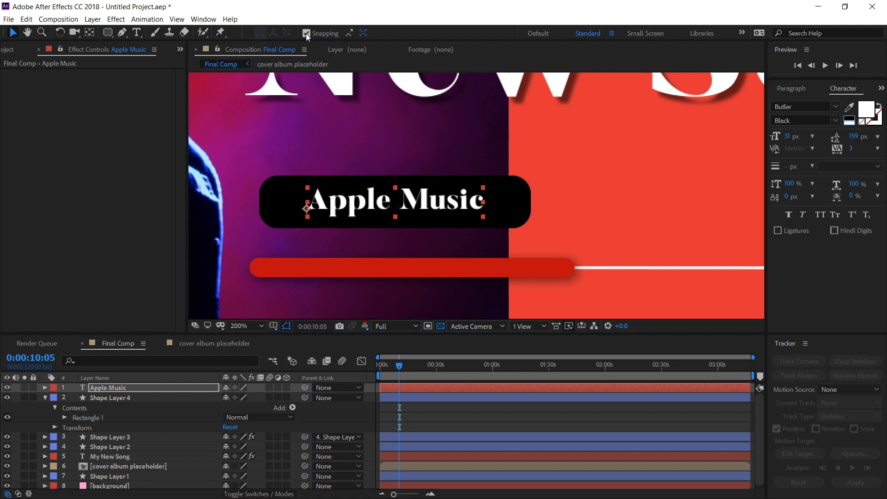
{"action": "left_click_drag", "start_coordinate": [391, 205], "coordinate": [390, 209]}
{"action": "left_click", "coordinate": [415, 425]}
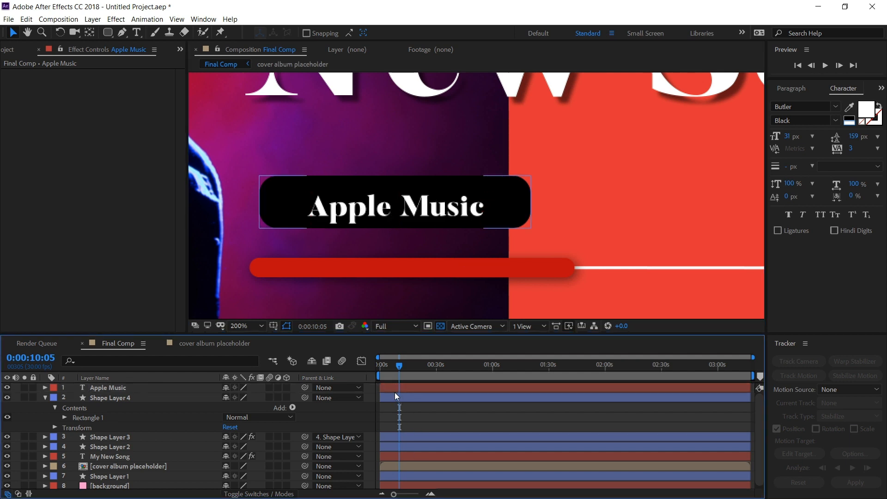
- Duplicate the Apple Music text layer
{"action": "left_click", "coordinate": [390, 390]}
{"action": "key", "text": "ctrl+d"}
{"action": "left_click", "coordinate": [412, 389]}
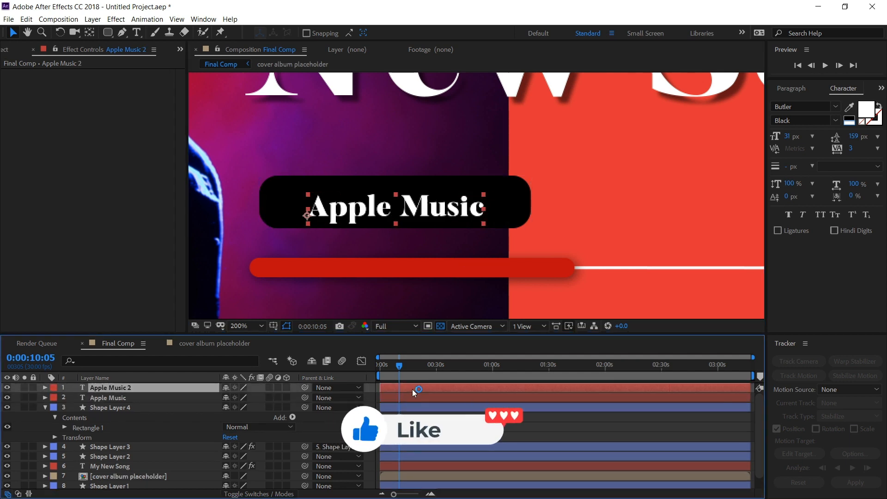
- Create a new text layer reading "available on"
{"action": "key", "text": "ctrl+alt+shift+t"}
{"action": "type", "text": "avail"}
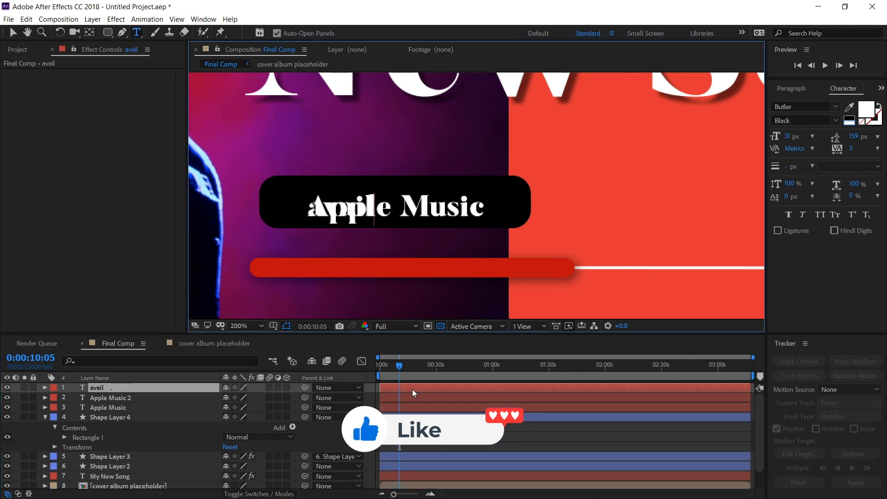
{"action": "key", "text": "ctrl+a"}
{"action": "key", "text": "BackSpace"}
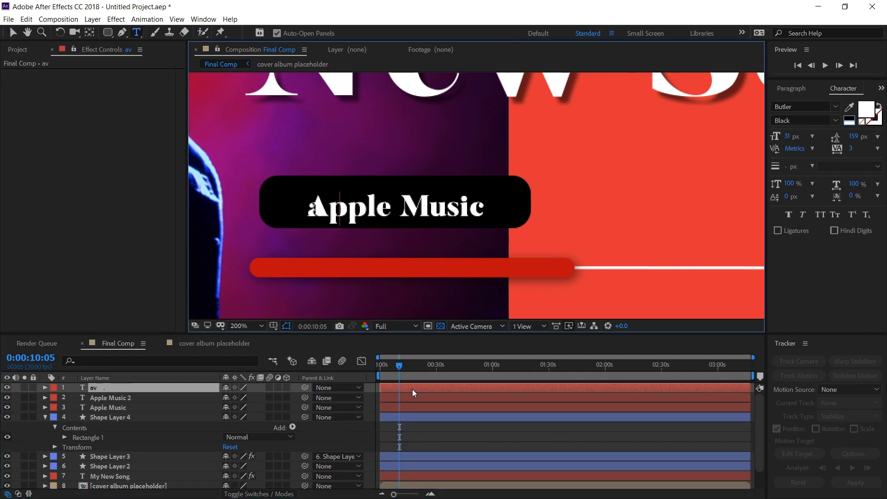
{"action": "type", "text": "available on"}
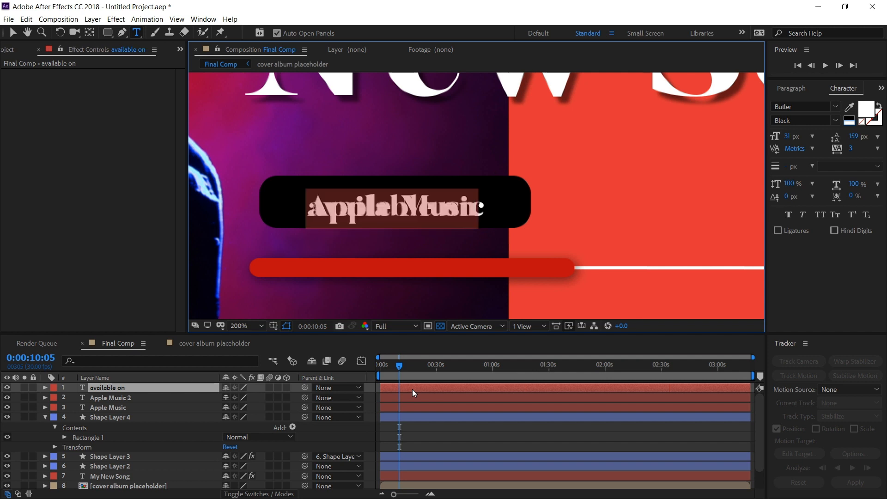
- Set the "available on" text in Lato Light at 24 px
{"action": "key", "text": "ctrl+a"}
{"action": "left_click", "coordinate": [794, 107]}
{"action": "type", "text": "lato"}
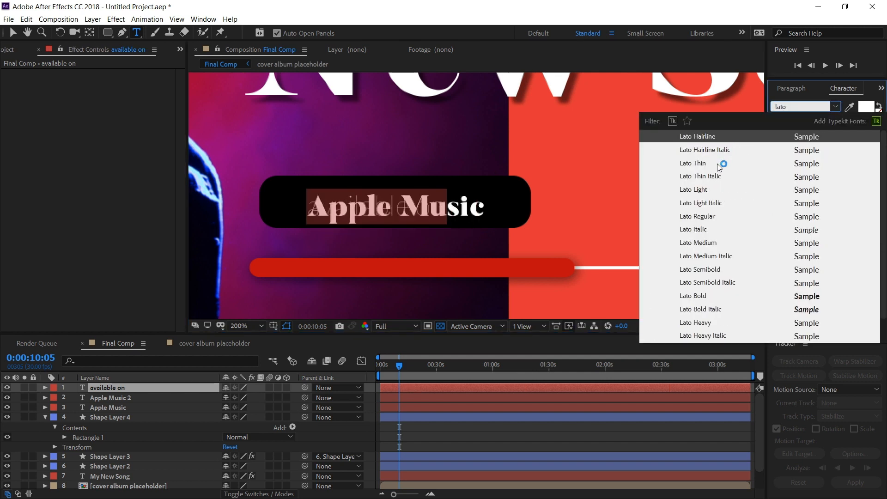
{"action": "left_click", "coordinate": [709, 189]}
{"action": "left_click_drag", "start_coordinate": [787, 139], "coordinate": [784, 139]}
{"action": "left_click", "coordinate": [13, 33]}
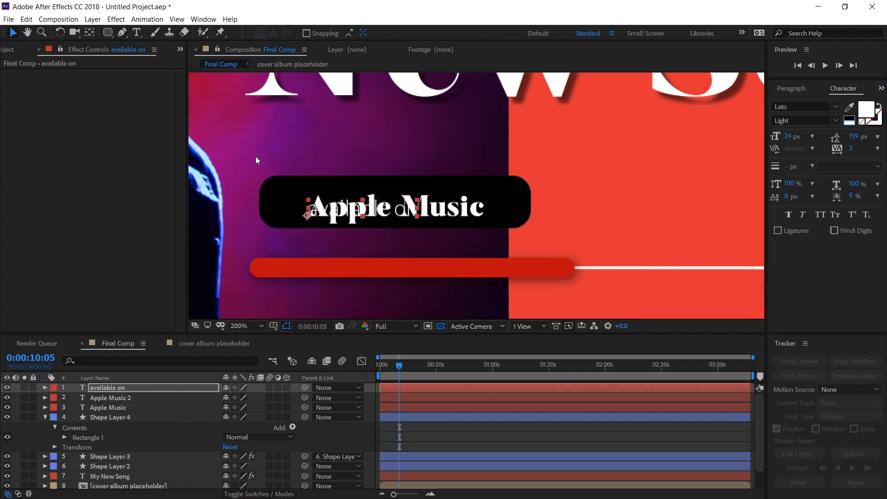
- Reduce the "available on" text to 16 px and place it just above the start of the Apple Music text
{"action": "left_click_drag", "start_coordinate": [322, 215], "coordinate": [304, 195]}
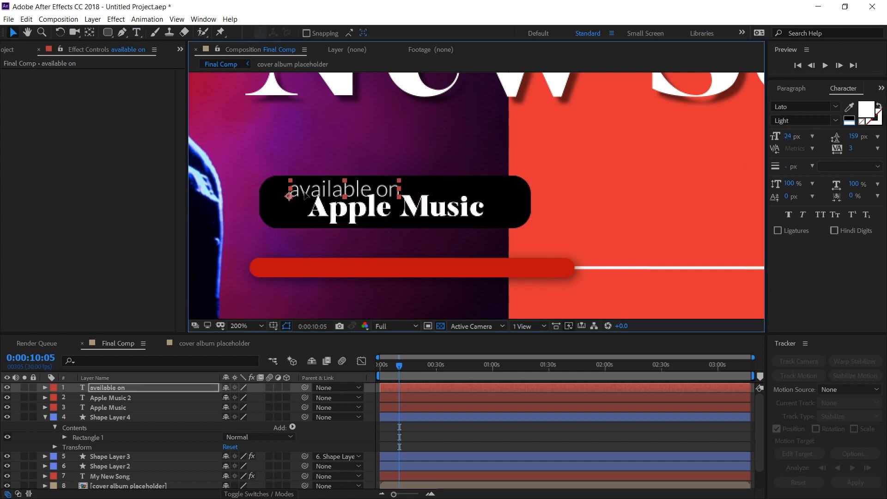
{"action": "left_click_drag", "start_coordinate": [787, 139], "coordinate": [783, 138]}
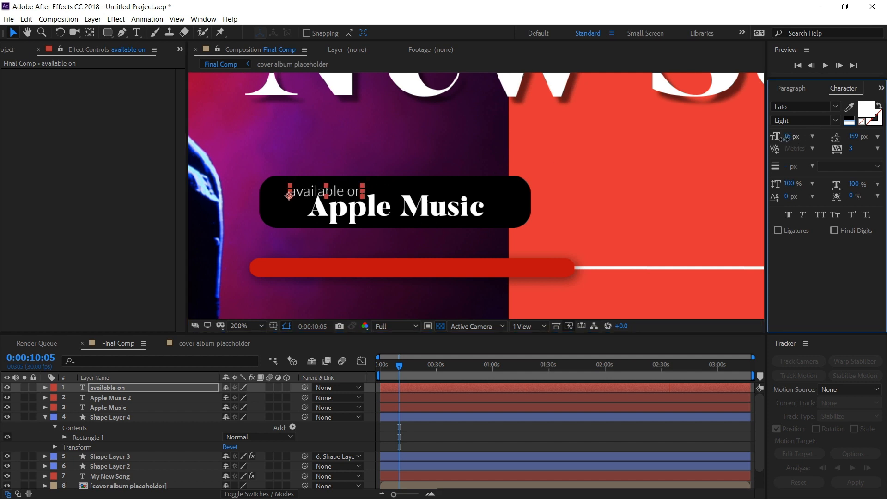
{"action": "scroll", "coordinate": [312, 189], "scroll_direction": "up", "scroll_amount": 2}
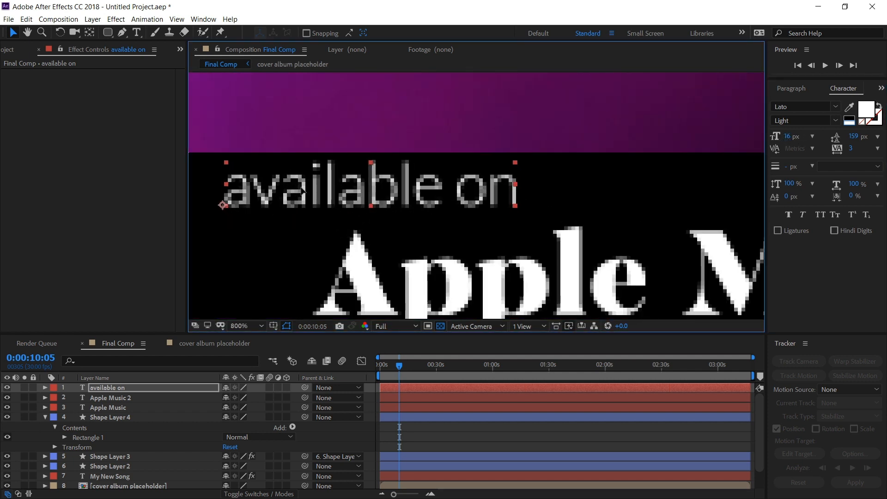
{"action": "scroll", "coordinate": [300, 190], "scroll_direction": "down", "scroll_amount": 2}
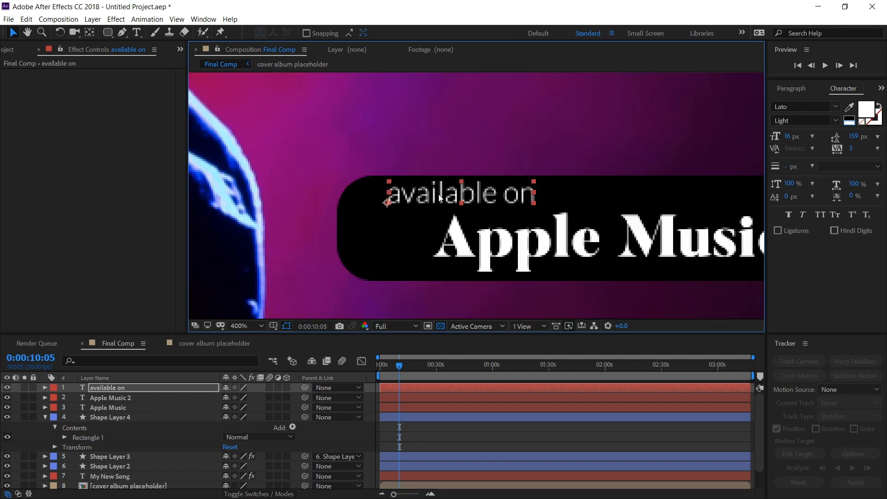
{"action": "scroll", "coordinate": [442, 200], "scroll_direction": "up", "scroll_amount": 1}
{"action": "left_click_drag", "start_coordinate": [444, 199], "coordinate": [503, 199]}
{"action": "scroll", "coordinate": [497, 233], "scroll_direction": "down", "scroll_amount": 1}
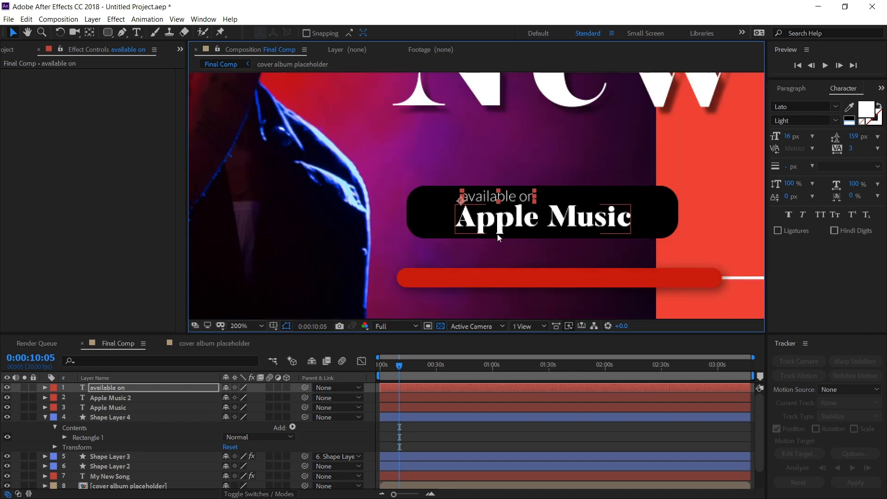
- Delete the duplicate Apple Music text and pre-compose both remaining texts with the black rectangle's Shape Layer 4 as "button 1"
{"action": "left_click", "coordinate": [416, 420]}
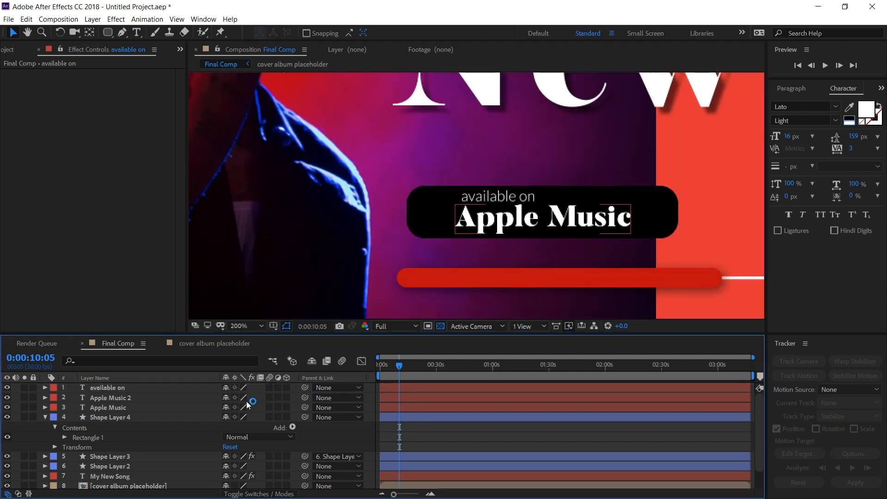
{"action": "left_click", "coordinate": [127, 407]}
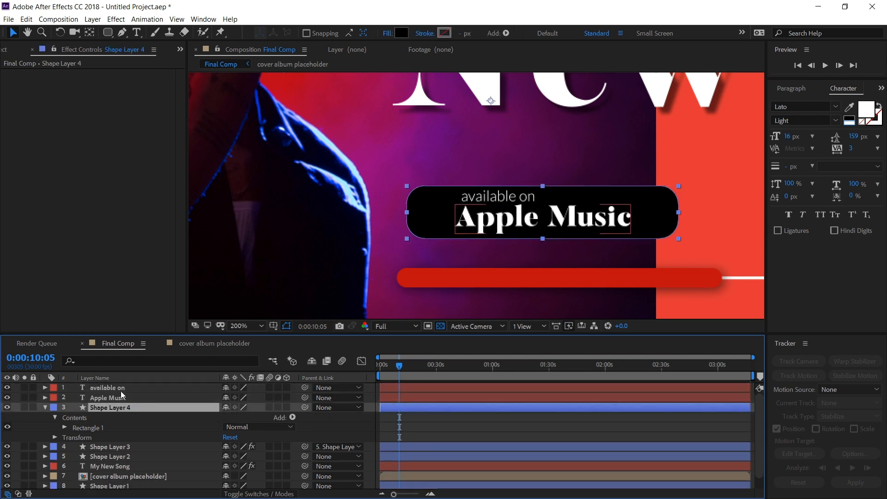
{"action": "left_click", "coordinate": [120, 389], "text": "shift"}
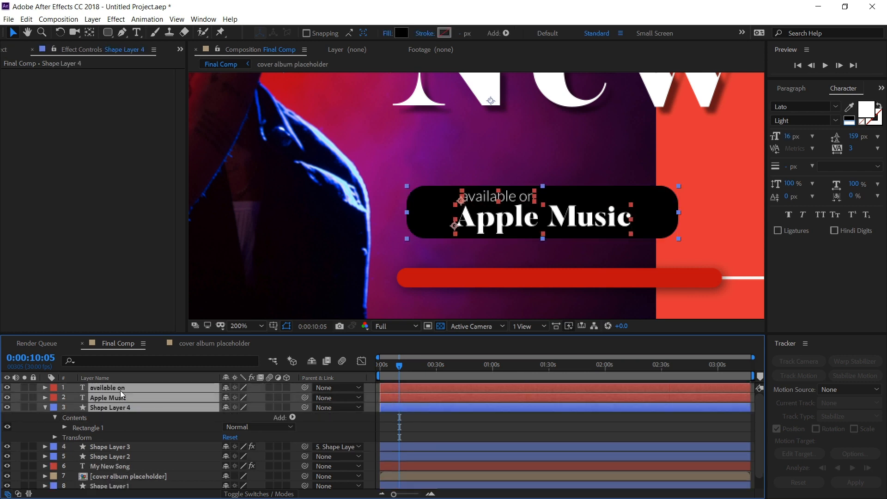
{"action": "key", "text": "ctrl+shift+c"}
{"action": "type", "text": "butt"}
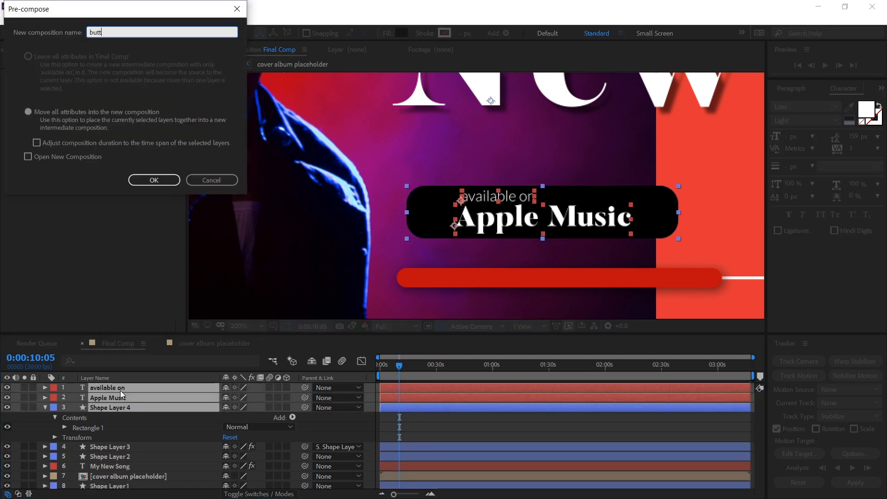
{"action": "type", "text": "on 1"}
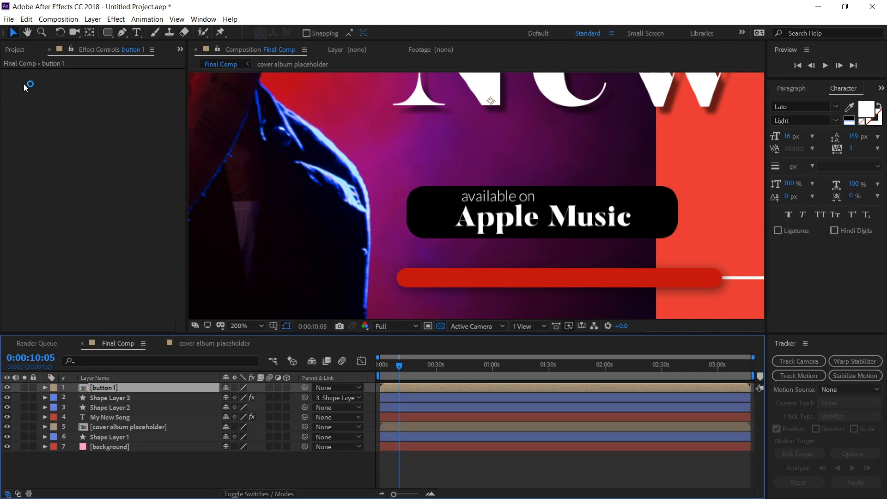
- Duplicate the button 1 composition twice in the project
{"action": "left_click", "coordinate": [17, 50]}
{"action": "left_click", "coordinate": [58, 229]}
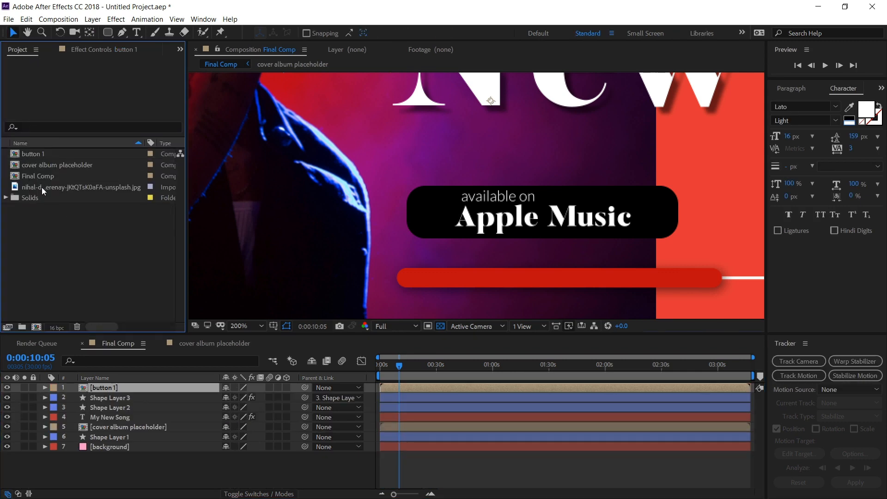
{"action": "left_click", "coordinate": [38, 157]}
{"action": "left_click", "coordinate": [27, 19]}
{"action": "left_click", "coordinate": [62, 148]}
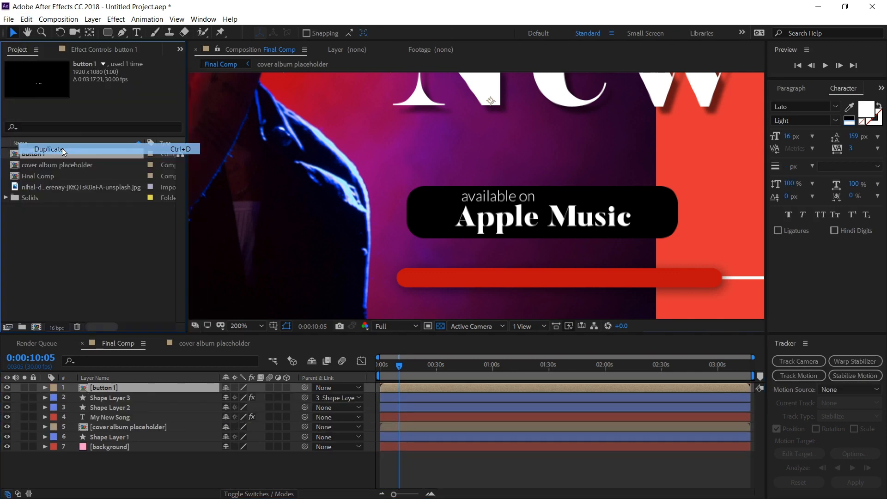
{"action": "key", "text": "ctrl+d"}
- Add the button 2 and button 3 compositions to Final Comp as the topmost layers
{"action": "left_click", "coordinate": [39, 167]}
{"action": "left_click", "coordinate": [43, 177], "text": "shift"}
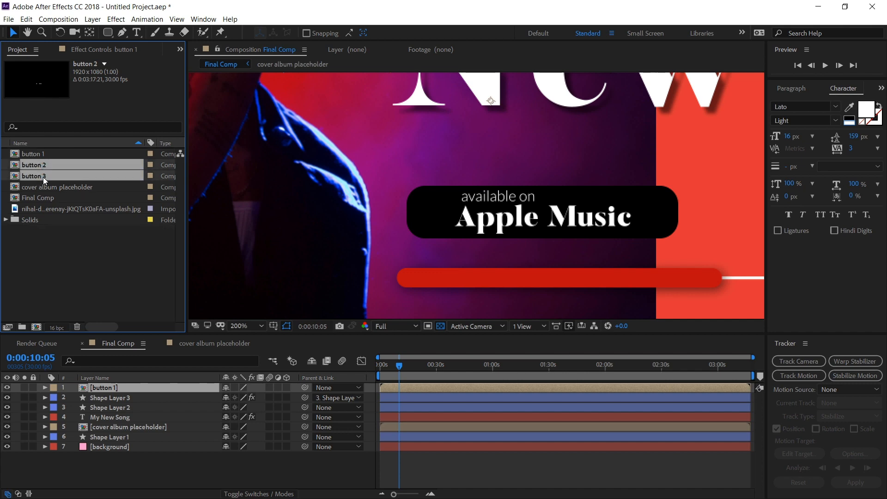
{"action": "left_click_drag", "start_coordinate": [43, 176], "coordinate": [198, 386]}
{"action": "scroll", "coordinate": [467, 245], "scroll_direction": "down", "scroll_amount": 1}
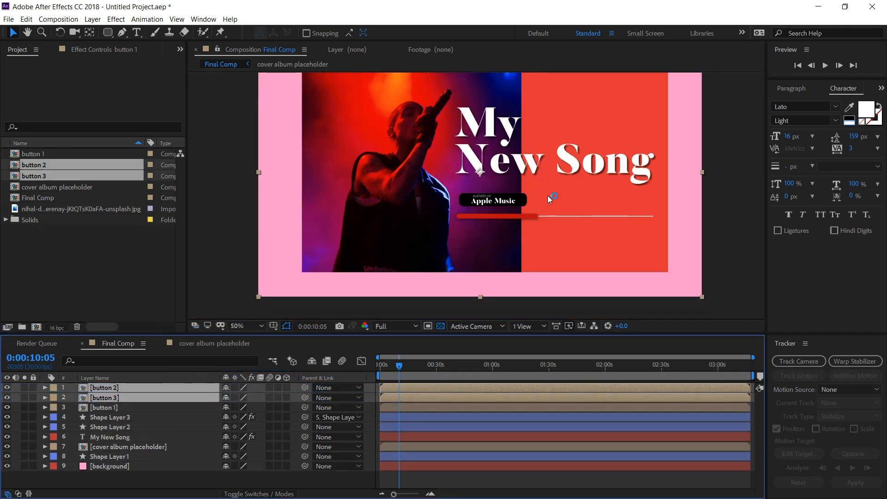
- Reorder button 2 below button 3 and move button 2 horizontally to the right of button 1
{"action": "scroll", "coordinate": [547, 195], "scroll_direction": "up", "scroll_amount": 3}
{"action": "left_click", "coordinate": [104, 417]}
{"action": "left_click_drag", "start_coordinate": [113, 388], "coordinate": [115, 403]}
{"action": "left_click_drag", "start_coordinate": [264, 226], "coordinate": [570, 225]}
{"action": "scroll", "coordinate": [540, 226], "scroll_direction": "down", "scroll_amount": 1}
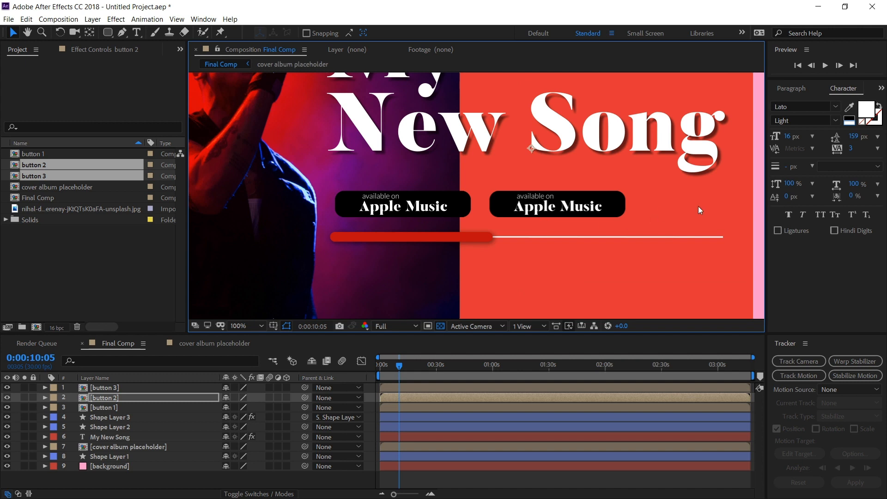
- Place button 3 above the right end of the progress line and centre button 2 between the other two buttons
{"action": "left_click", "coordinate": [124, 389]}
{"action": "left_click_drag", "start_coordinate": [394, 205], "coordinate": [651, 198]}
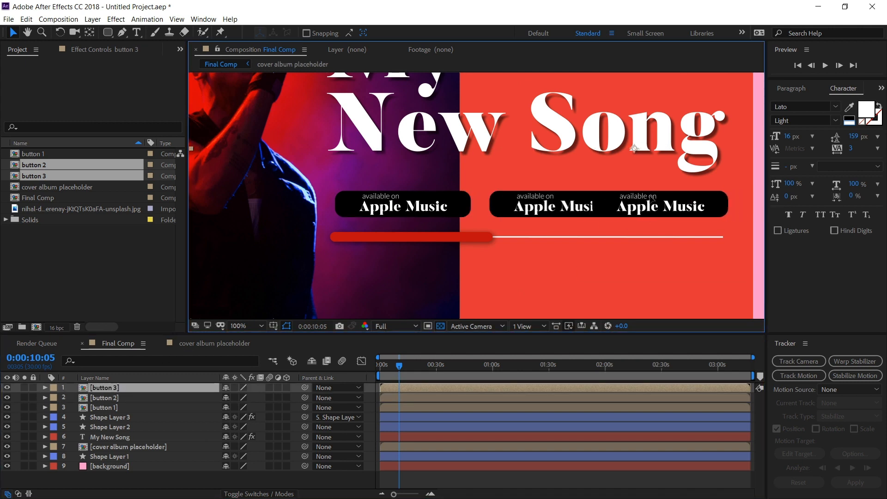
{"action": "left_click", "coordinate": [130, 398]}
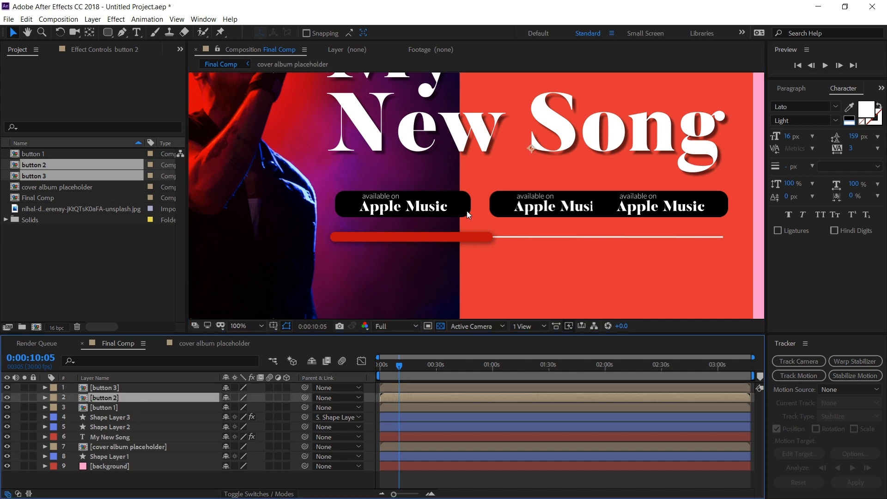
{"action": "left_click_drag", "start_coordinate": [530, 206], "coordinate": [504, 209]}
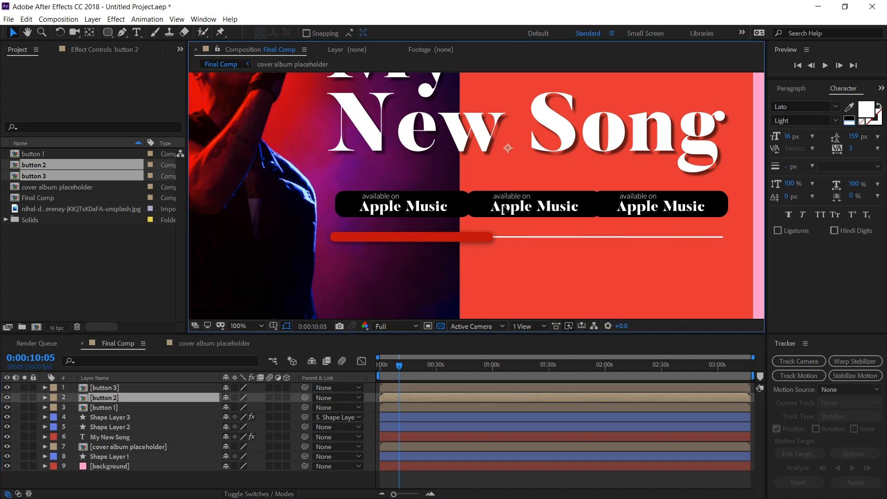
- Reveal the scale of the button 1, button 2 and button 3 layers and set it to 80%
{"action": "left_click", "coordinate": [117, 408]}
{"action": "left_click", "coordinate": [121, 392], "text": "shift"}
{"action": "key", "text": "s"}
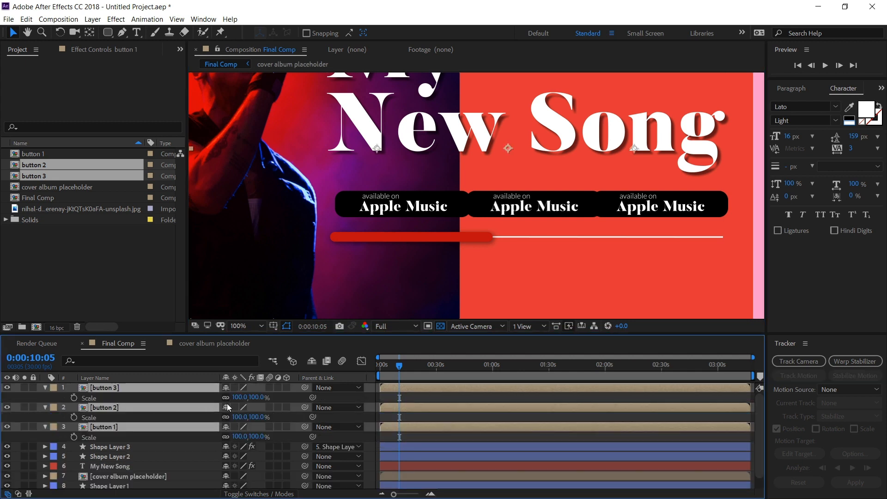
{"action": "left_click", "coordinate": [240, 397]}
{"action": "type", "text": "80"}
{"action": "key", "text": "Return"}
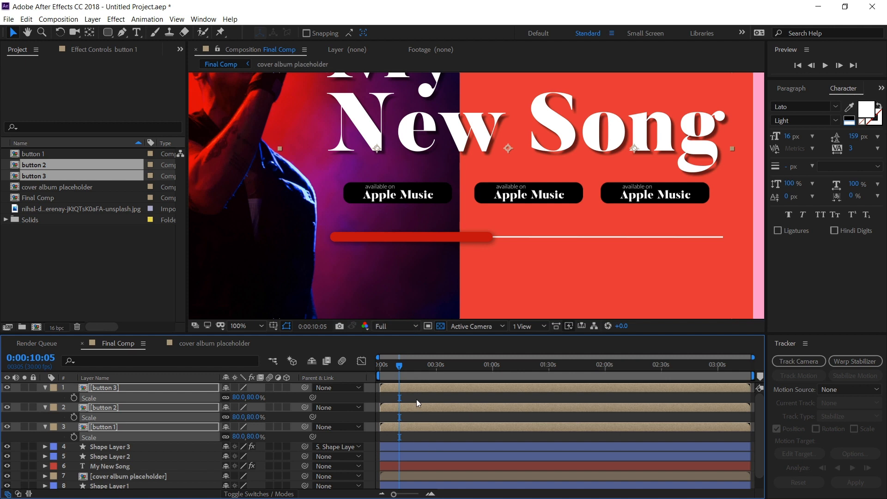
- Increase the scale of all three button layers to 85%
{"action": "left_click", "coordinate": [253, 397]}
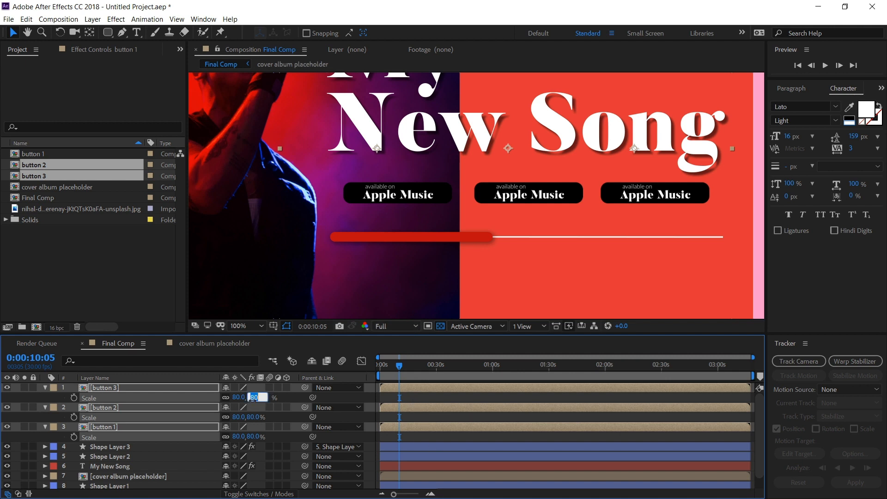
{"action": "type", "text": "8"}
{"action": "key", "text": "Return"}
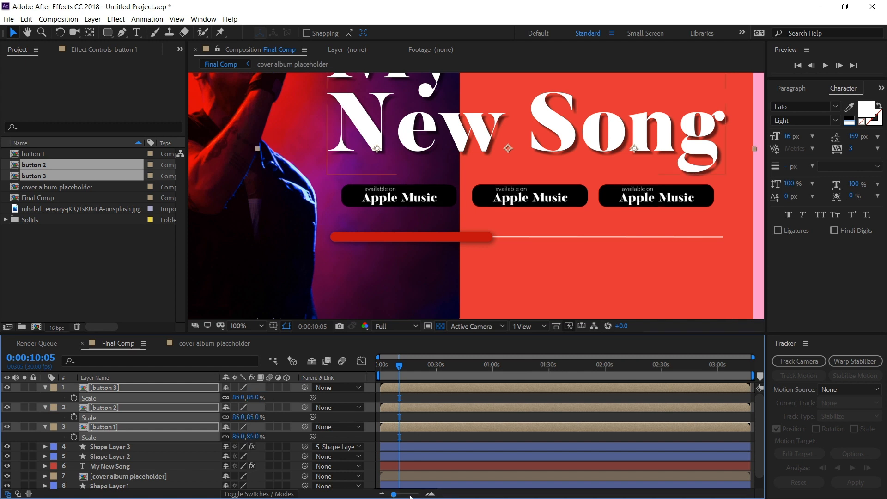
- Move button 1 slightly left to line up with the start of the red progress line
{"action": "left_click", "coordinate": [389, 420]}
{"action": "left_click", "coordinate": [395, 428]}
{"action": "left_click_drag", "start_coordinate": [390, 199], "coordinate": [383, 199]}
- Set the scale of the button 1, button 2 and button 3 layers to 90%
{"action": "left_click", "coordinate": [137, 389], "text": "shift"}
{"action": "left_click", "coordinate": [253, 398]}
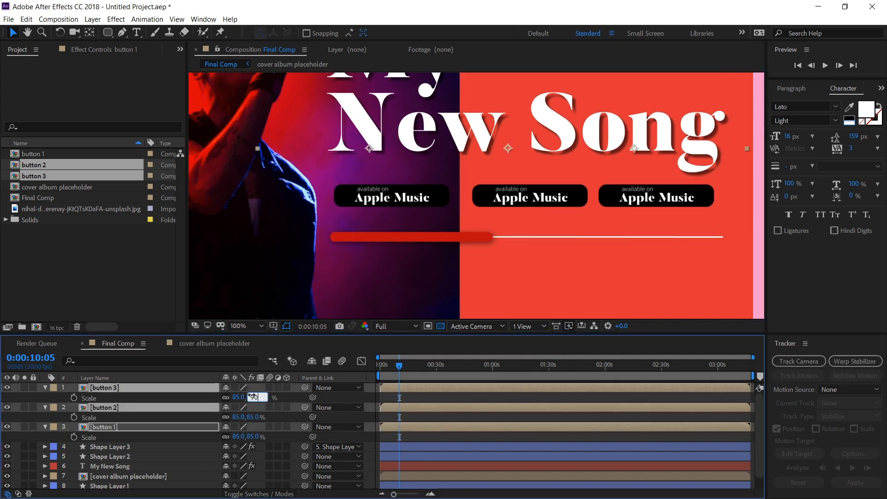
{"action": "type", "text": "90"}
{"action": "key", "text": "Return"}
- Shift button 3 slightly right to the end of the progress line and button 2 slightly left to even the gaps
{"action": "left_click", "coordinate": [208, 446]}
{"action": "left_click", "coordinate": [209, 428]}
{"action": "left_click", "coordinate": [207, 388]}
{"action": "left_click_drag", "start_coordinate": [643, 201], "coordinate": [648, 201]}
{"action": "left_click", "coordinate": [119, 407]}
{"action": "left_click_drag", "start_coordinate": [518, 203], "coordinate": [514, 202]}
{"action": "left_click", "coordinate": [153, 427]}
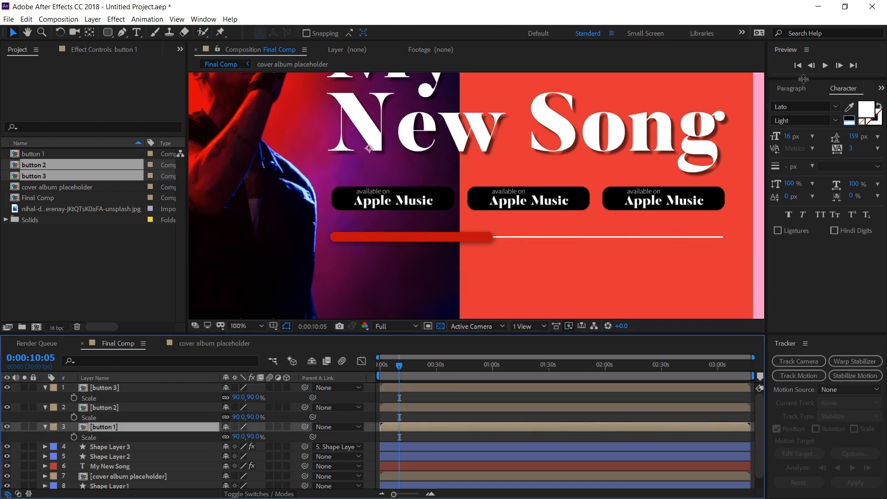
- Apply the Drop Shadow effect to the button 3 layer and set its shadow color to white (FFFFFF)
{"action": "left_click", "coordinate": [881, 88]}
{"action": "left_click", "coordinate": [850, 114]}
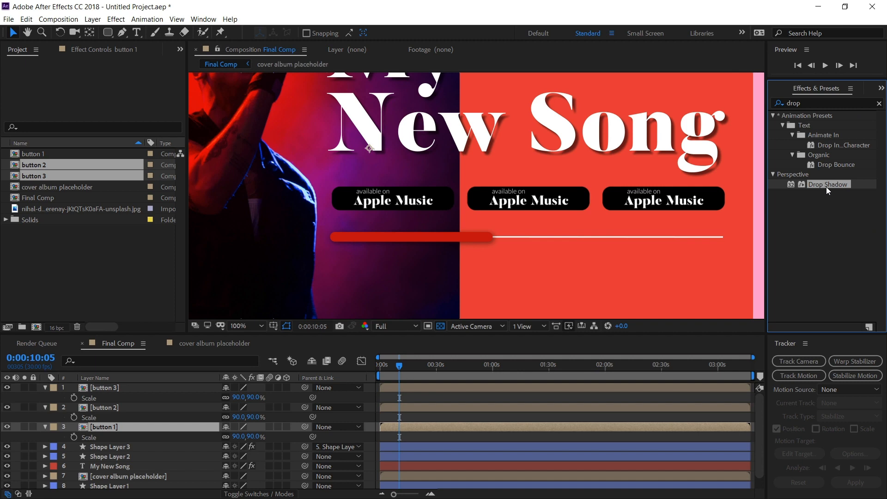
{"action": "left_click_drag", "start_coordinate": [826, 187], "coordinate": [181, 391]}
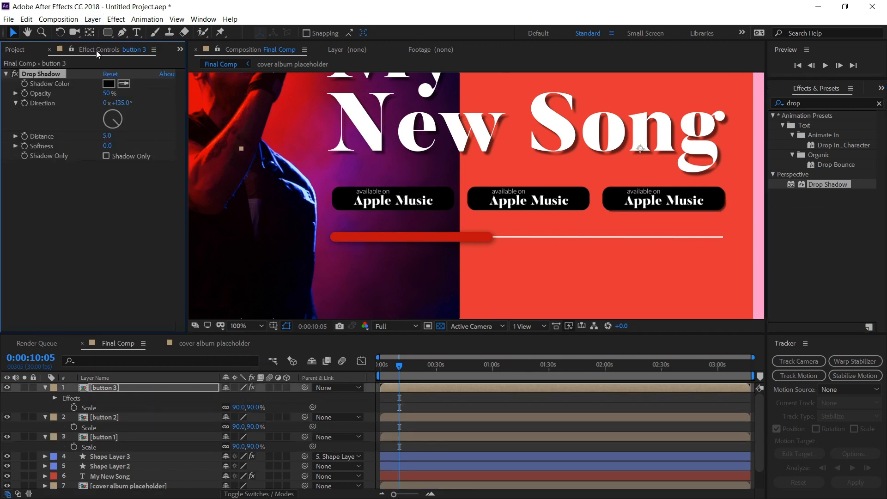
{"action": "left_click", "coordinate": [108, 83]}
{"action": "left_click", "coordinate": [16, 28]}
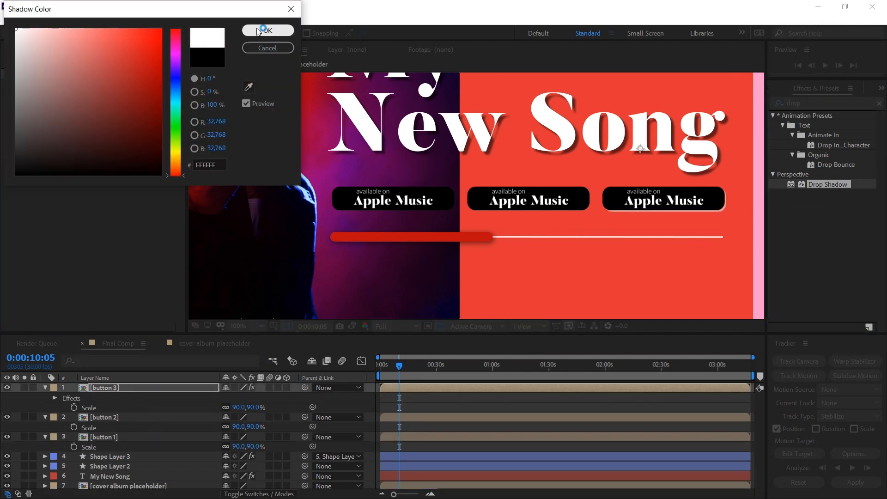
{"action": "left_click", "coordinate": [266, 31]}
- Set button 3's drop shadow softness to 11 and its opacity to 61%
{"action": "scroll", "coordinate": [730, 201], "scroll_direction": "up", "scroll_amount": 3}
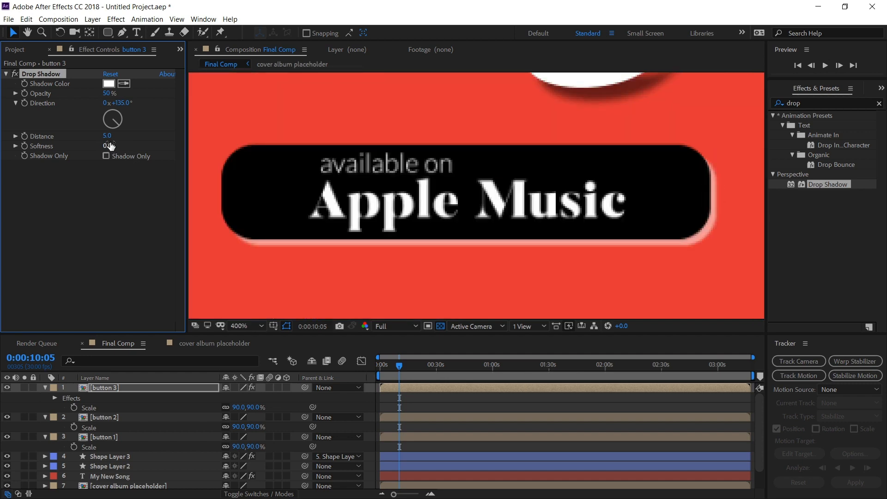
{"action": "left_click_drag", "start_coordinate": [107, 147], "coordinate": [112, 148]}
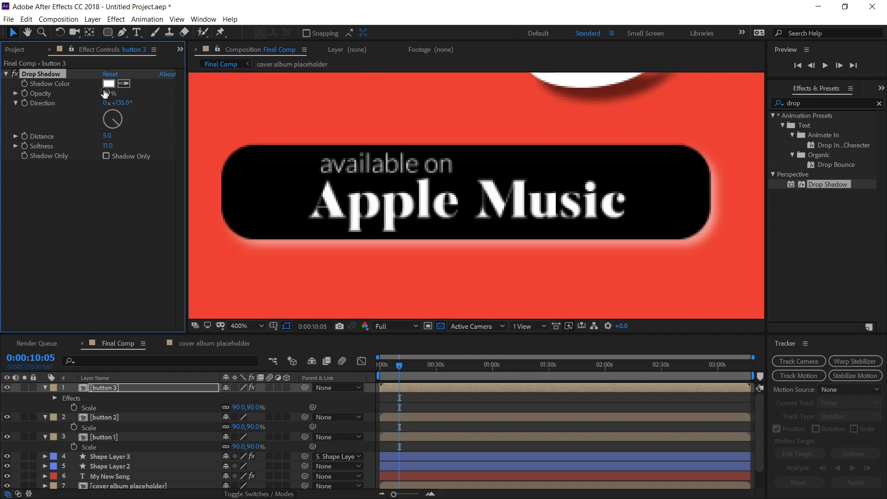
{"action": "left_click_drag", "start_coordinate": [109, 93], "coordinate": [122, 93]}
{"action": "scroll", "coordinate": [341, 183], "scroll_direction": "down", "scroll_amount": 1}
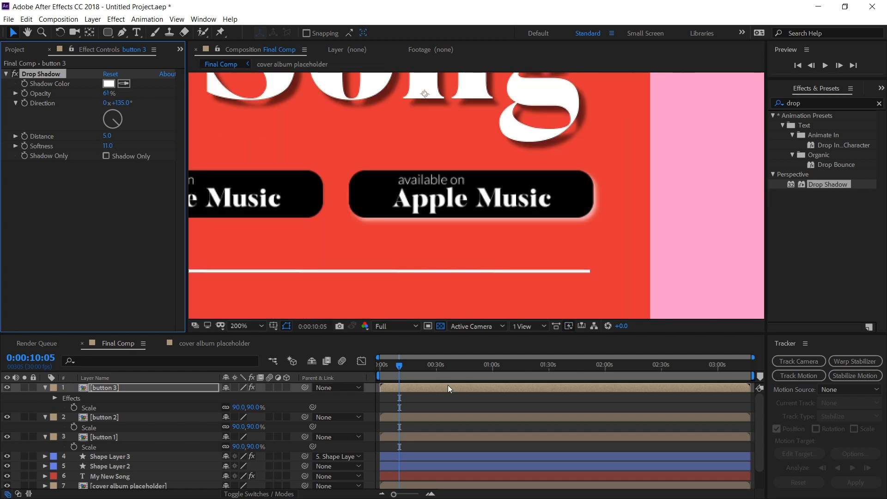
{"action": "scroll", "coordinate": [453, 265], "scroll_direction": "down", "scroll_amount": 1}
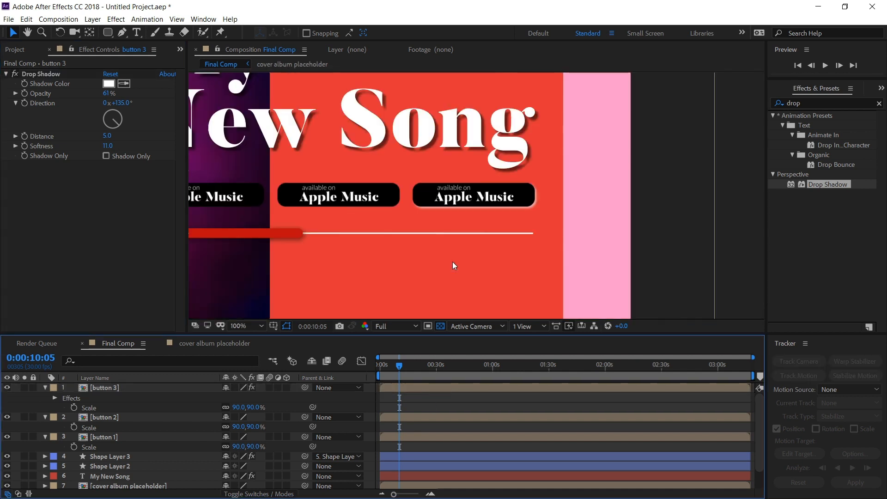
- Copy the Drop Shadow effect from button 3 onto the button 2 and button 1 layers
{"action": "left_click", "coordinate": [37, 75]}
{"action": "left_click", "coordinate": [113, 416]}
{"action": "key", "text": "ctrl+v"}
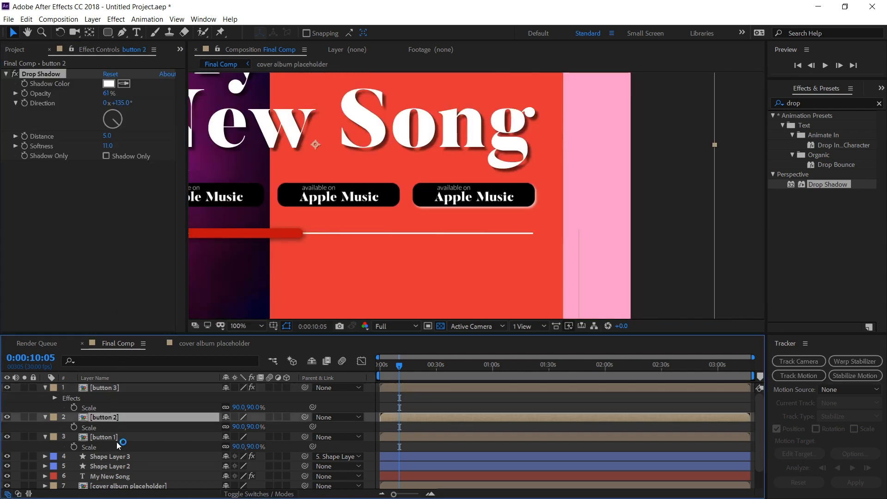
{"action": "left_click", "coordinate": [114, 446]}
{"action": "key", "text": "ctrl+v"}
{"action": "scroll", "coordinate": [404, 179], "scroll_direction": "down", "scroll_amount": 1}
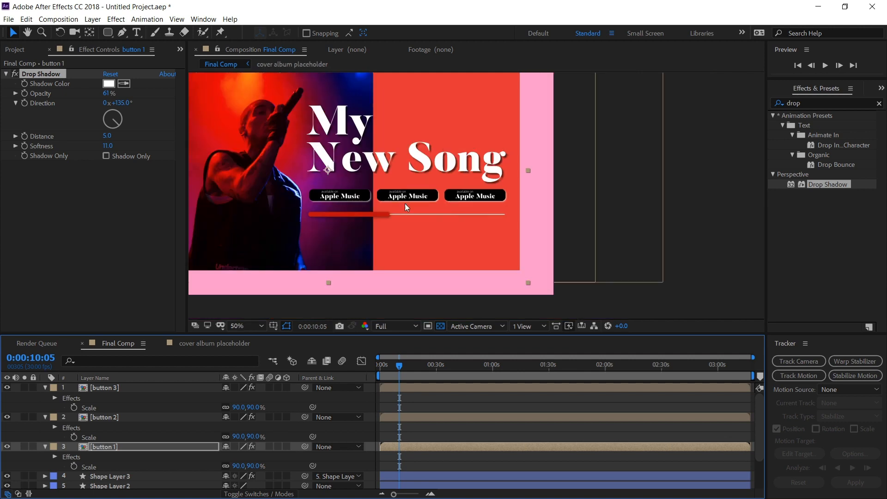
- Replace the Apple Music text inside the button 2 composition with "Spotify" and return to Final Comp
{"action": "left_click", "coordinate": [184, 422]}
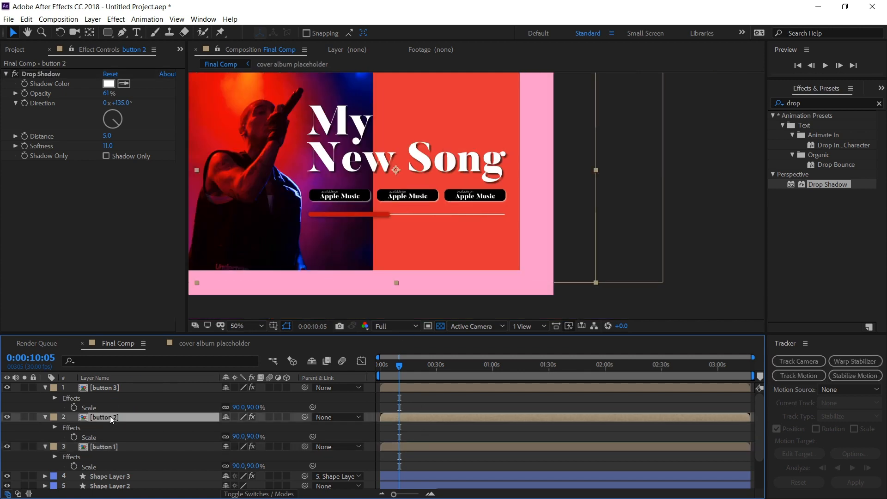
{"action": "double_click", "coordinate": [110, 417]}
{"action": "scroll", "coordinate": [500, 230], "scroll_direction": "up", "scroll_amount": 2}
{"action": "double_click", "coordinate": [482, 224]}
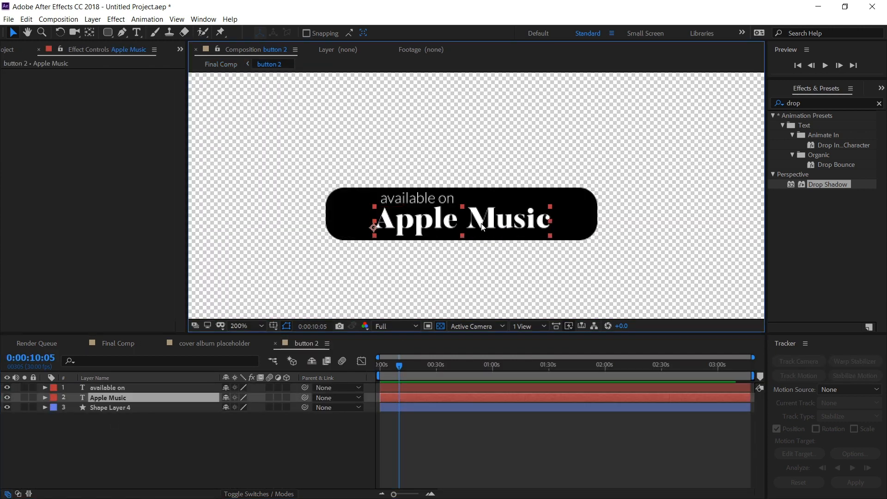
{"action": "type", "text": "Sp"}
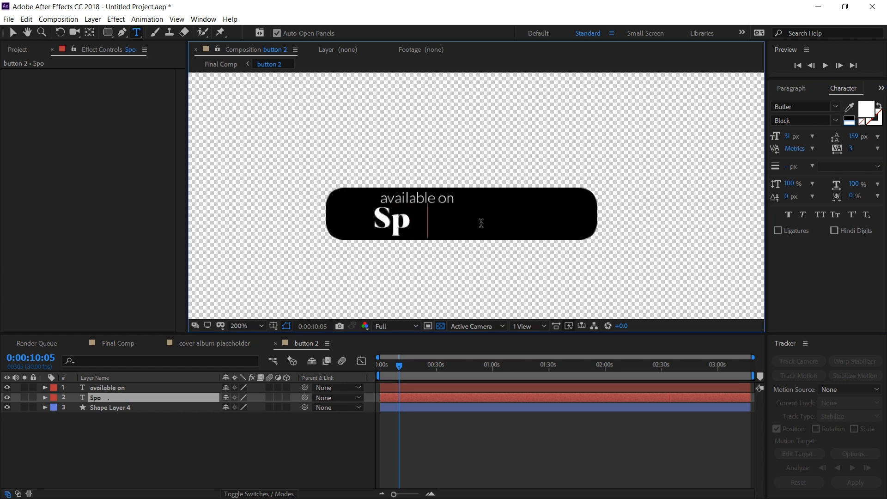
{"action": "type", "text": "otify"}
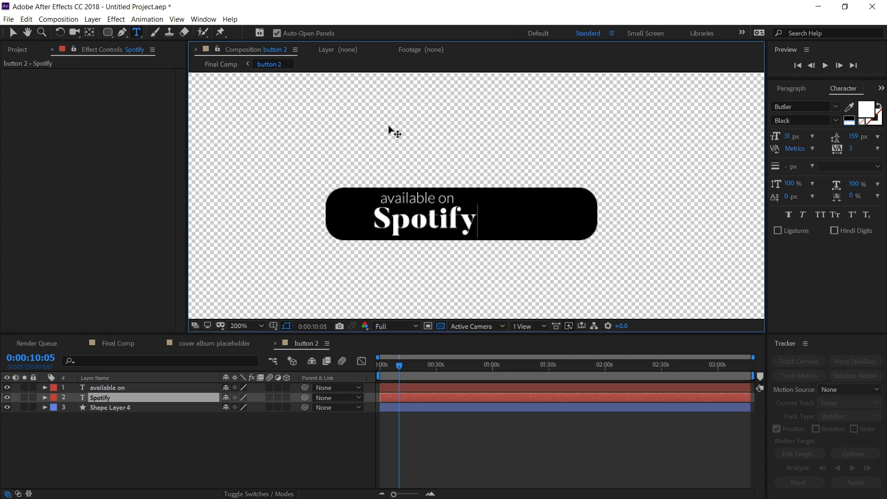
{"action": "left_click", "coordinate": [226, 65]}
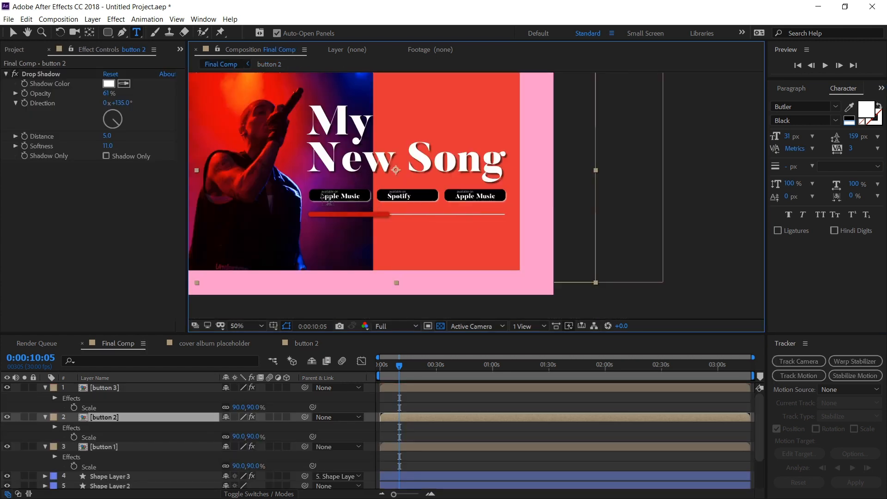
{"action": "scroll", "coordinate": [317, 195], "scroll_direction": "up", "scroll_amount": 6}
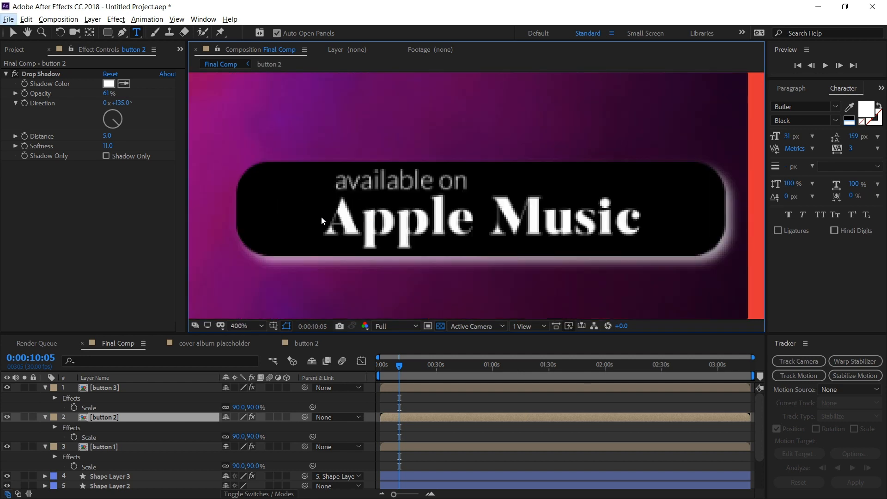
{"action": "key", "text": "v"}
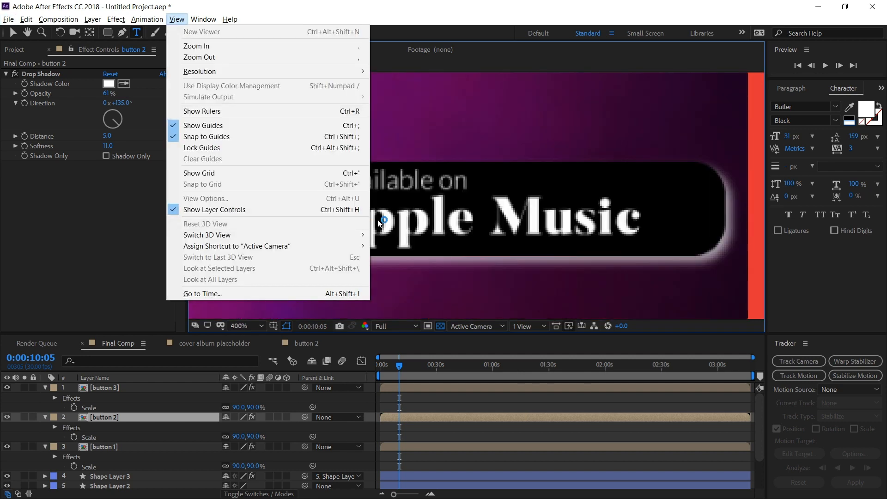
{"action": "left_click", "coordinate": [438, 409]}
{"action": "scroll", "coordinate": [388, 231], "scroll_direction": "down", "scroll_amount": 6}
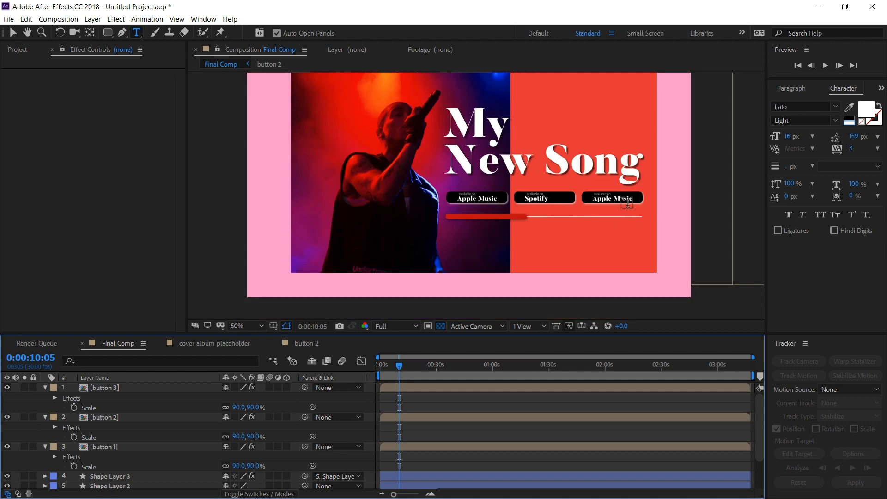
- Replace the Apple Music text inside the button 3 composition with "Sound Cloud" and return to Final Comp
{"action": "scroll", "coordinate": [627, 203], "scroll_direction": "up", "scroll_amount": 4}
{"action": "double_click", "coordinate": [126, 389]}
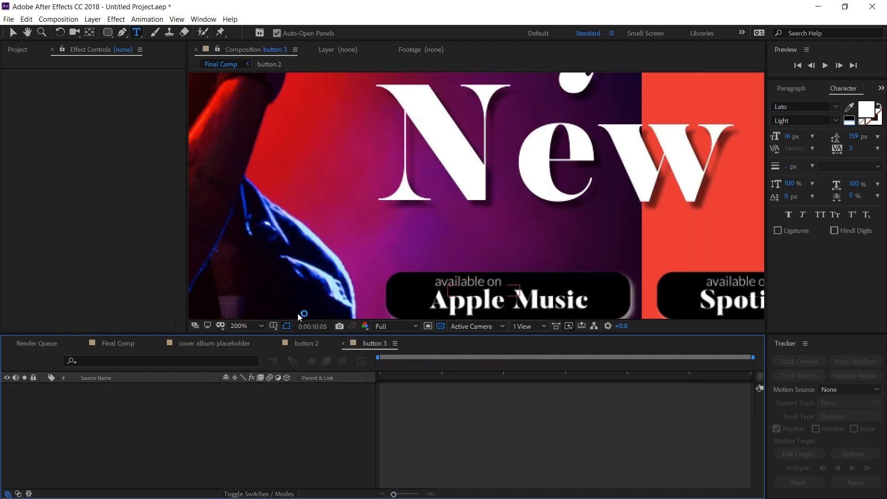
{"action": "scroll", "coordinate": [497, 257], "scroll_direction": "up", "scroll_amount": 1}
{"action": "triple_click", "coordinate": [497, 257]}
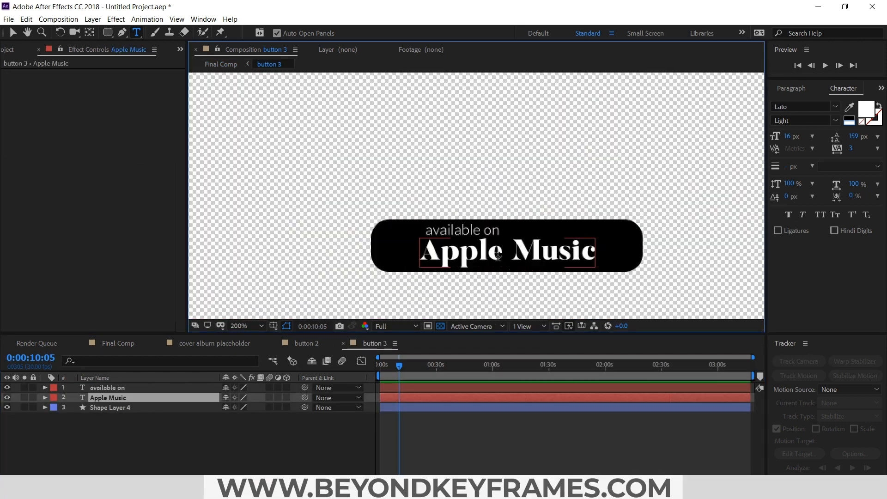
{"action": "type", "text": "Sound Co"}
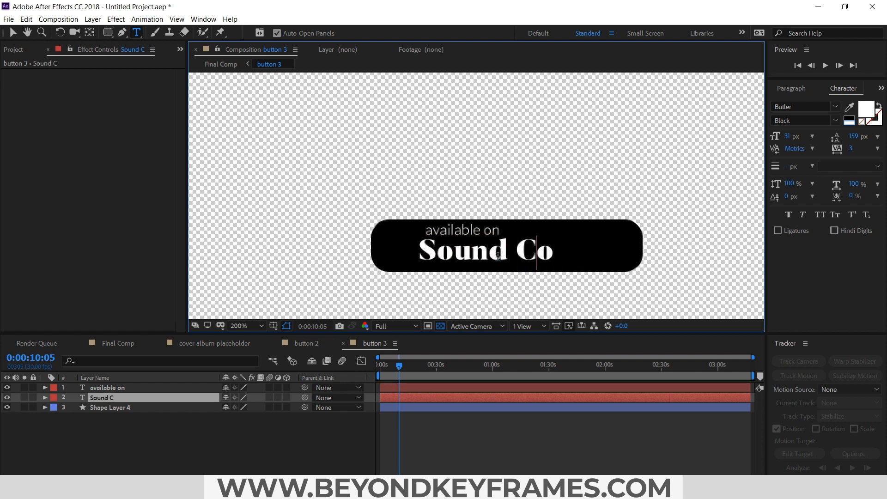
{"action": "key", "text": "BackSpace"}
{"action": "type", "text": "loud"}
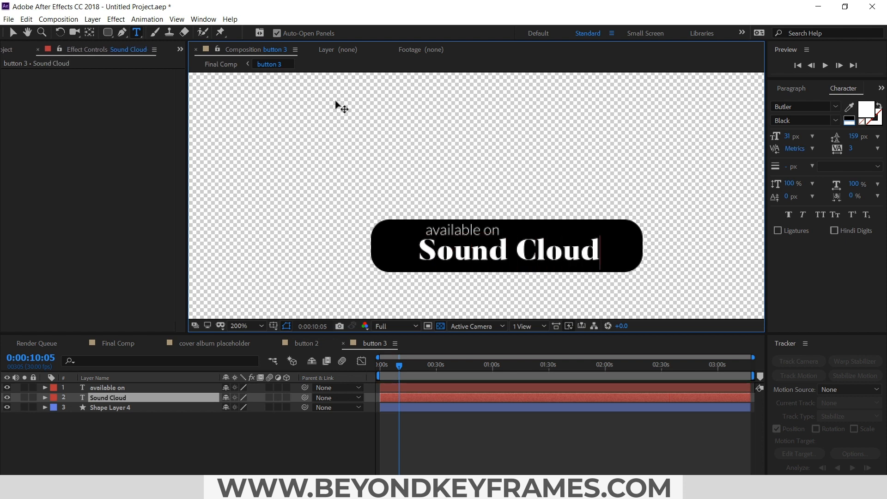
{"action": "left_click", "coordinate": [210, 64]}
- Fit the whole Final Comp frame in the viewer to check the finished buttons
{"action": "scroll", "coordinate": [397, 217], "scroll_direction": "down", "scroll_amount": 4}
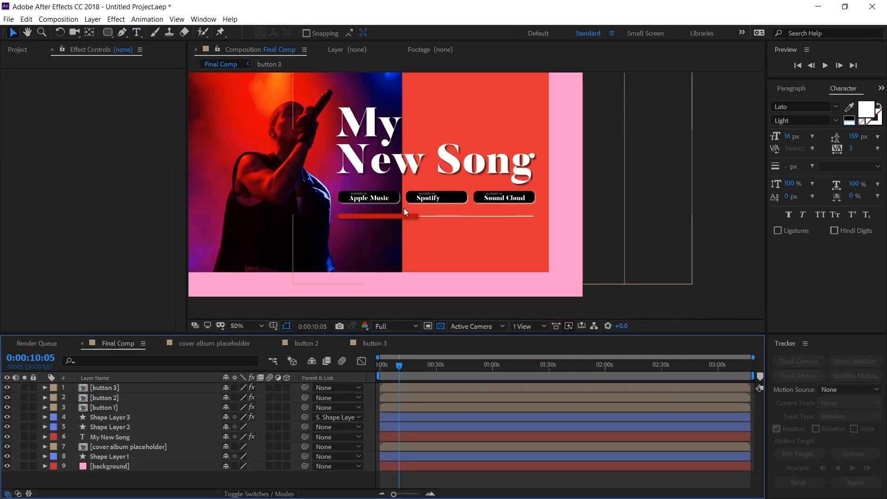
{"action": "scroll", "coordinate": [403, 215], "scroll_direction": "down", "scroll_amount": 2}
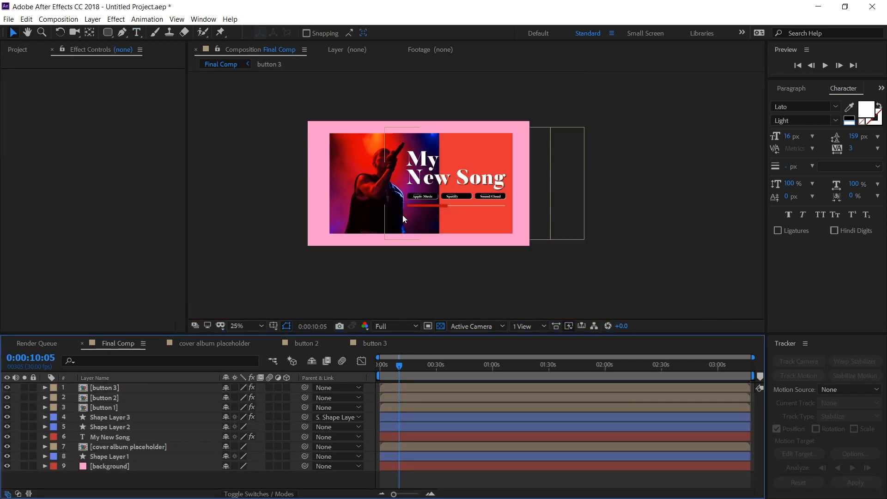
{"action": "left_click", "coordinate": [242, 326]}
{"action": "left_click", "coordinate": [264, 134]}
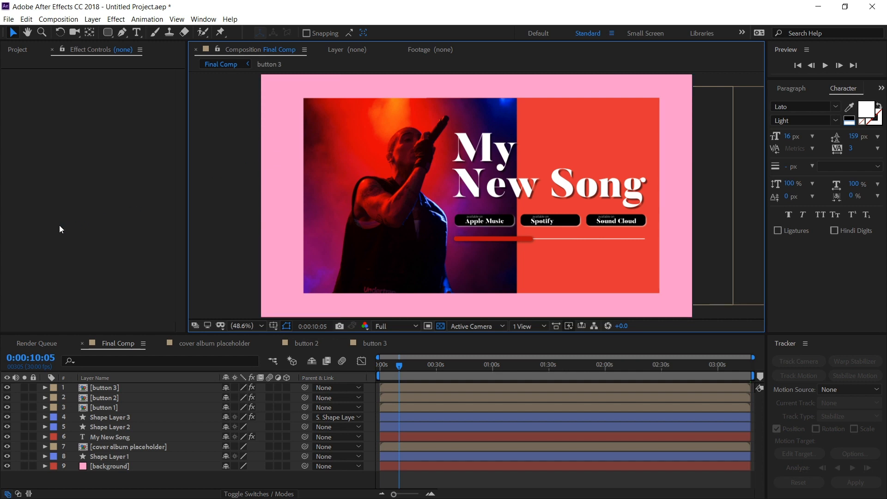
- Create a composition from the Snake on the Beach MP3 file and rename it "Audio Placeholder"
{"action": "left_click", "coordinate": [19, 51]}
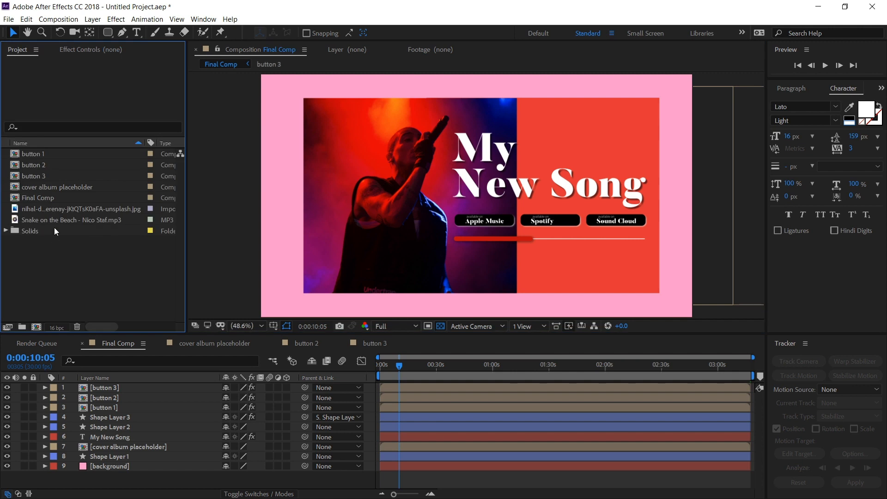
{"action": "left_click_drag", "start_coordinate": [65, 220], "coordinate": [35, 330]}
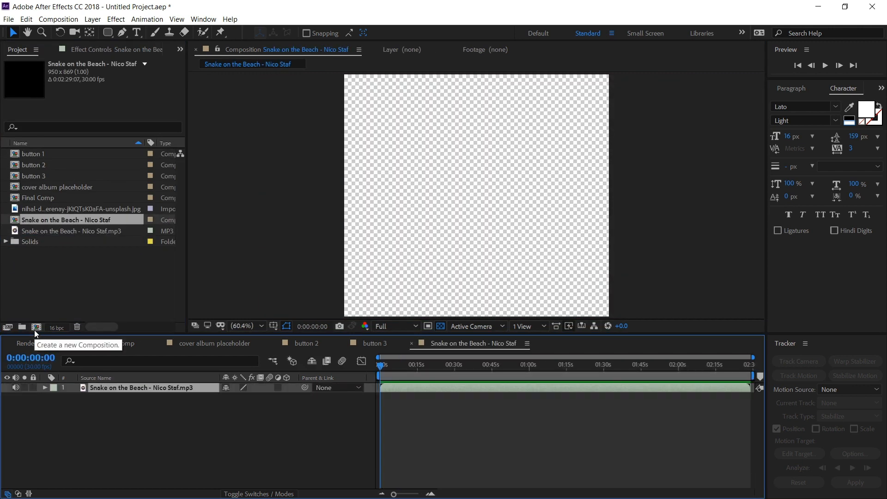
{"action": "key", "text": "ctrl+k"}
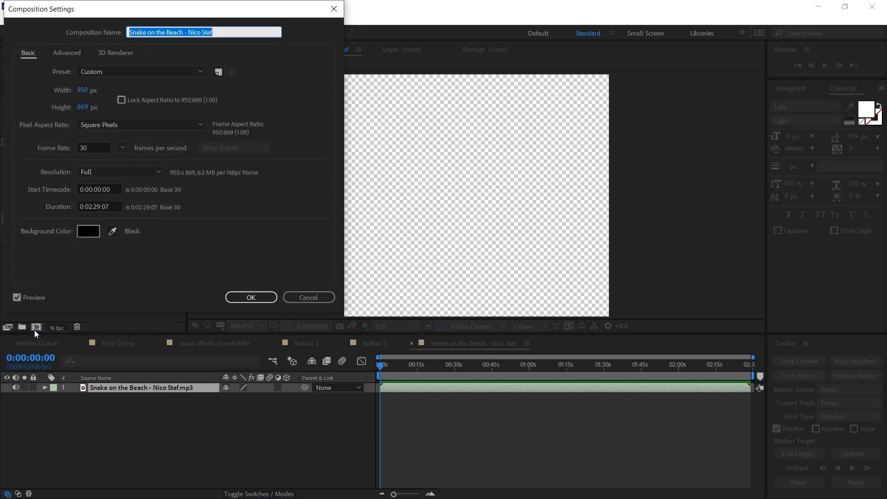
{"action": "type", "text": "Audio"}
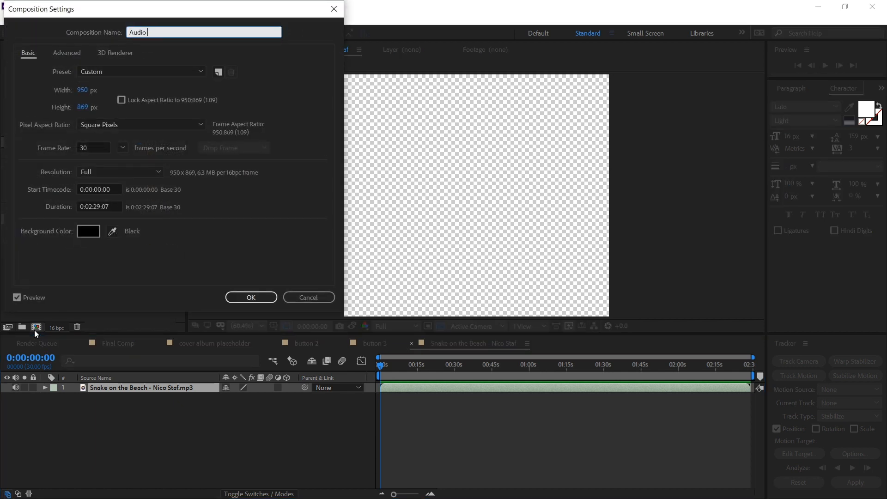
{"action": "type", "text": " Placeholder"}
{"action": "key", "text": "Return"}
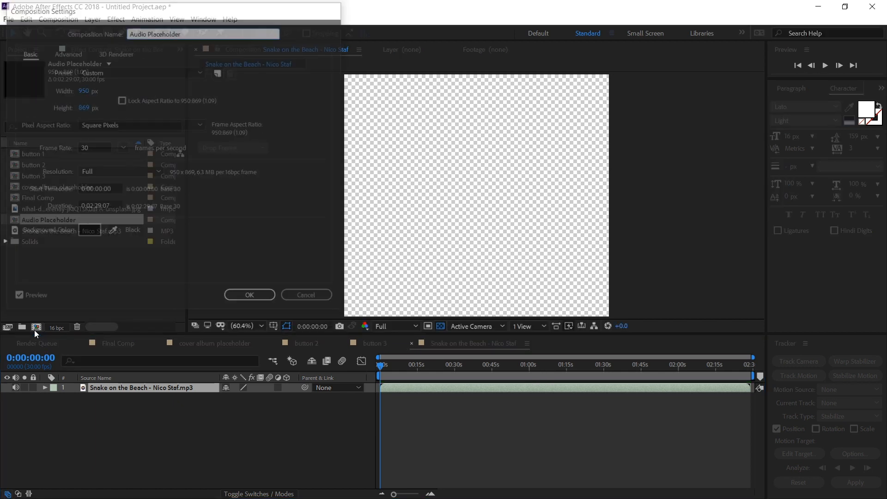
- Add the Audio Placeholder composition to Final Comp as the topmost layer
{"action": "left_click", "coordinate": [126, 345]}
{"action": "left_click_drag", "start_coordinate": [54, 154], "coordinate": [94, 384]}
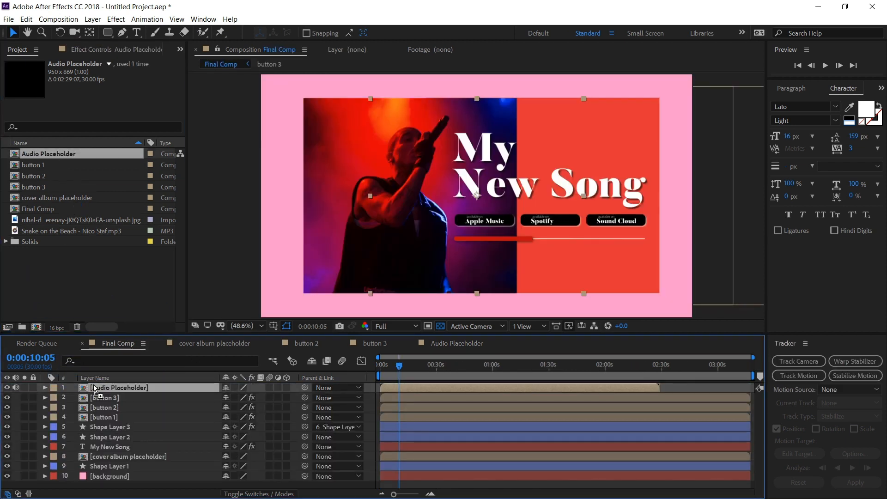
{"action": "left_click", "coordinate": [375, 404]}
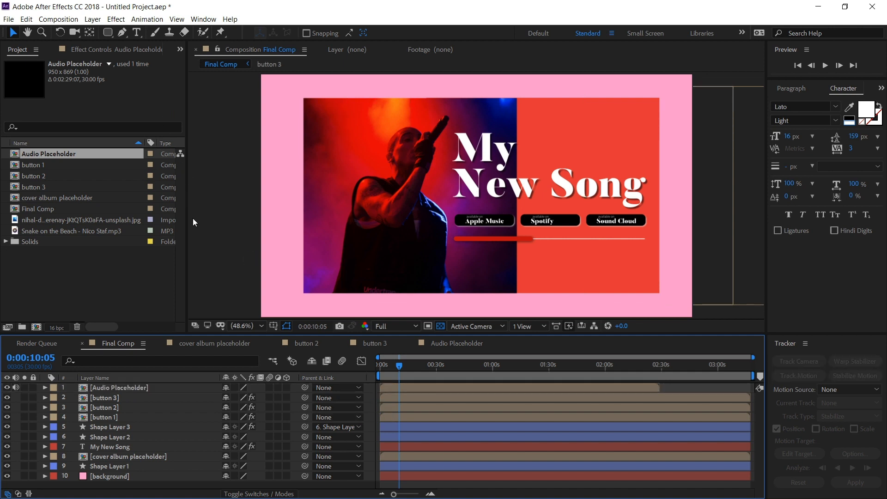
- Create a full-size pink solid layer named "audio equalizer" on top of Final Comp
{"action": "left_click", "coordinate": [93, 19]}
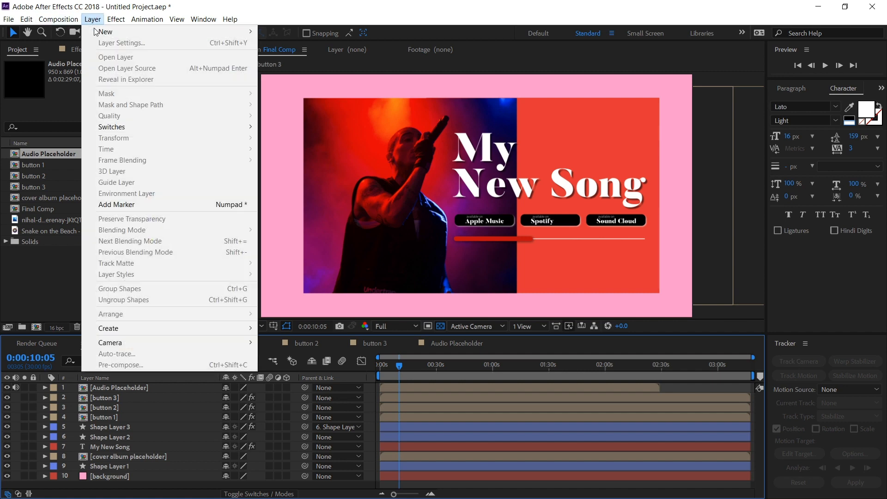
{"action": "mouse_move", "coordinate": [139, 31]}
{"action": "left_click", "coordinate": [347, 46]}
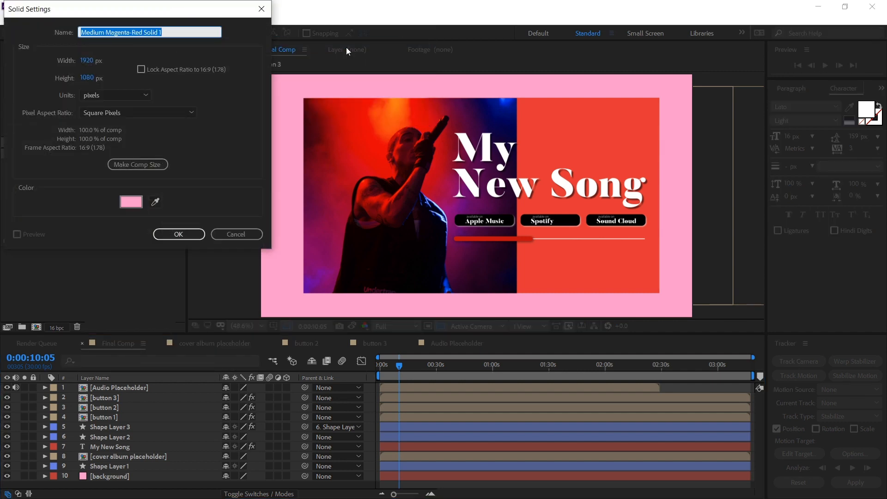
{"action": "type", "text": "a"}
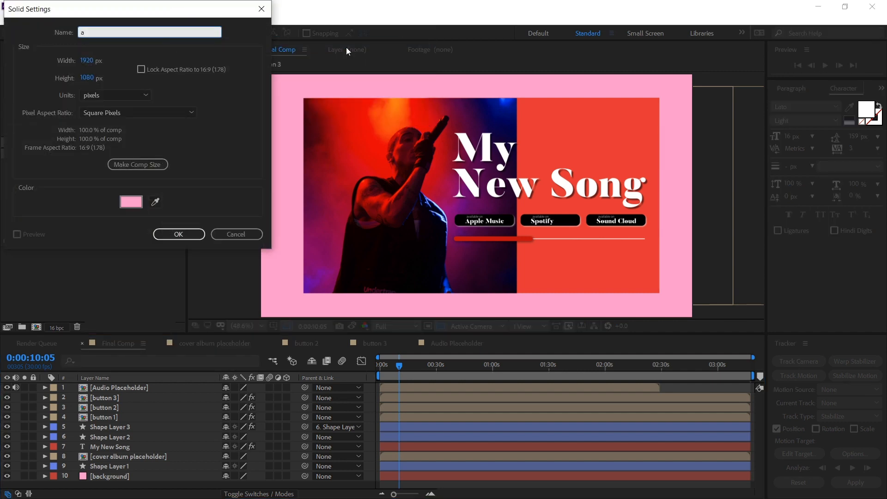
{"action": "type", "text": "udio equalizer"}
{"action": "key", "text": "Return"}
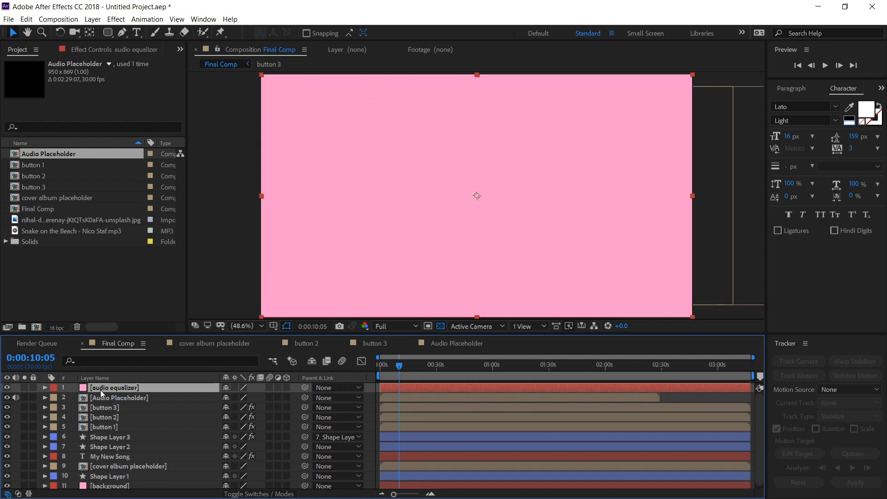
- Find the Audio Spectrum effect and apply it to the audio equalizer layer
{"action": "left_click", "coordinate": [881, 88]}
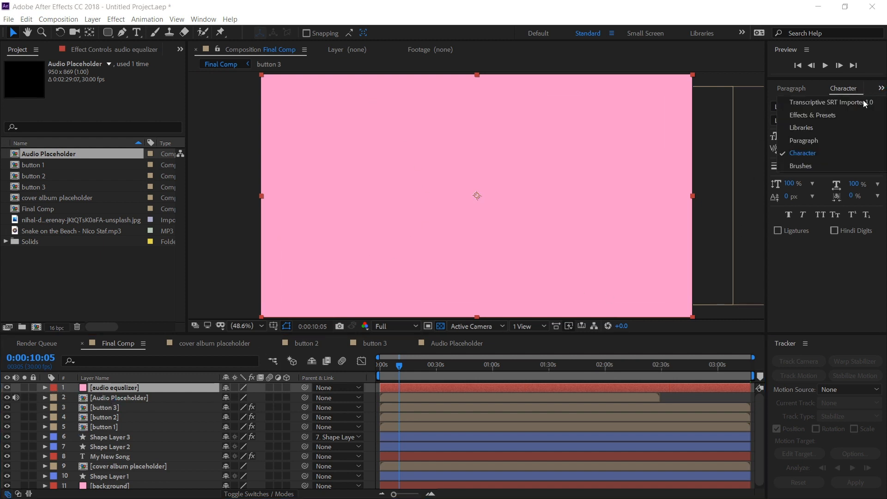
{"action": "left_click", "coordinate": [813, 115]}
{"action": "left_click", "coordinate": [820, 101]}
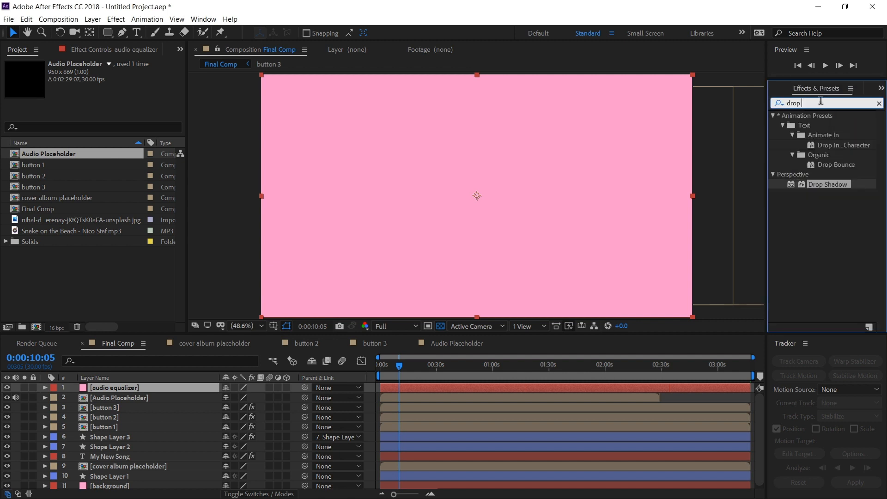
{"action": "type", "text": "audi"}
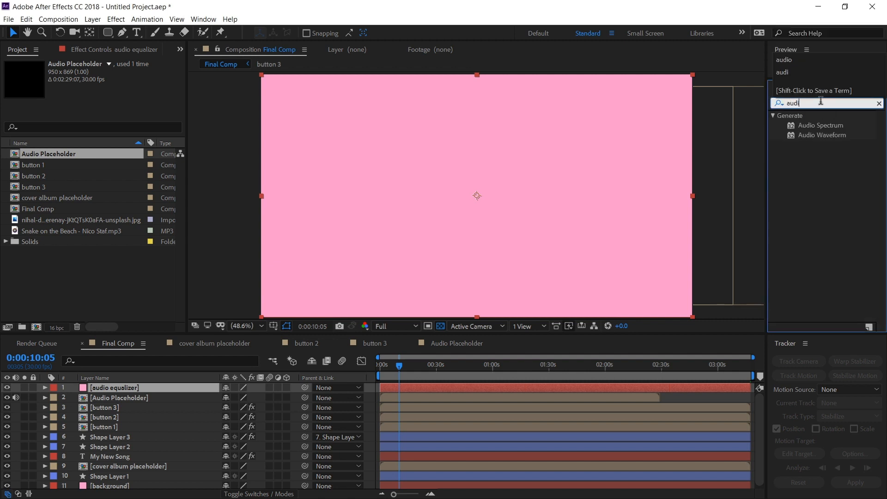
{"action": "left_click_drag", "start_coordinate": [820, 125], "coordinate": [132, 392]}
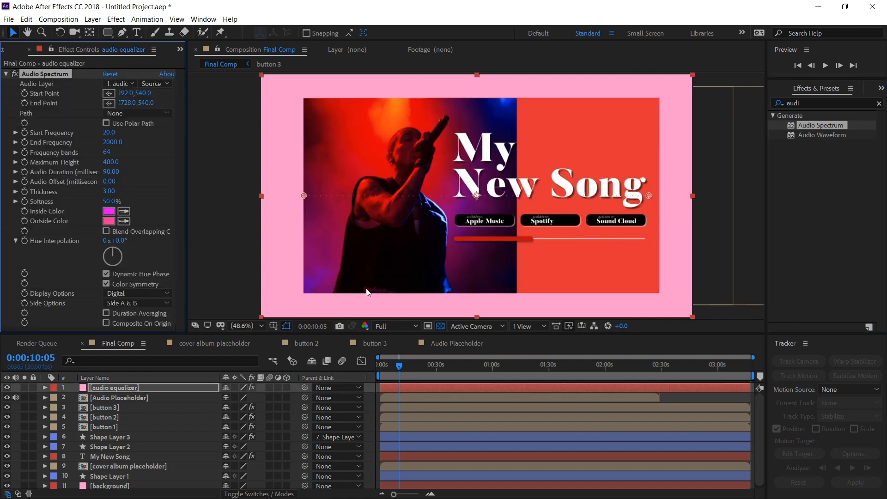
- Draw a straight two-point mask path on the audio equalizer layer along the singer photo's bottom edge, from its left corner to its right corner
{"action": "scroll", "coordinate": [368, 283], "scroll_direction": "down", "scroll_amount": 2}
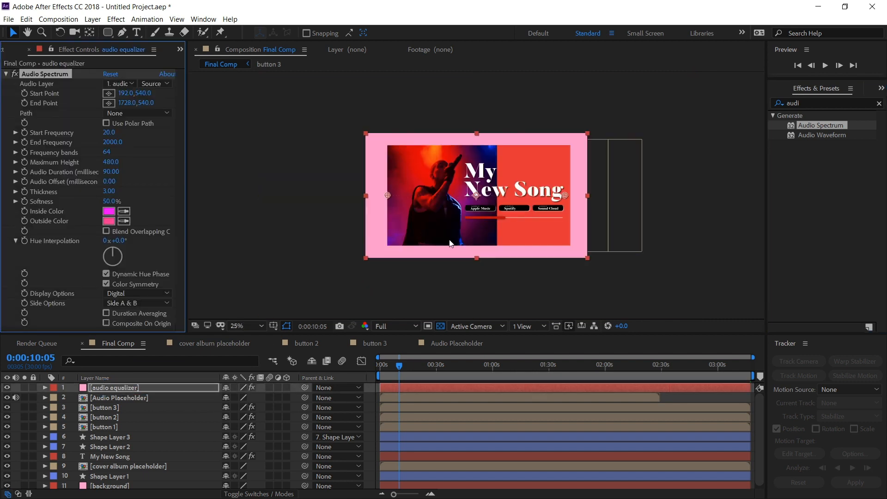
{"action": "scroll", "coordinate": [459, 240], "scroll_direction": "up", "scroll_amount": 2}
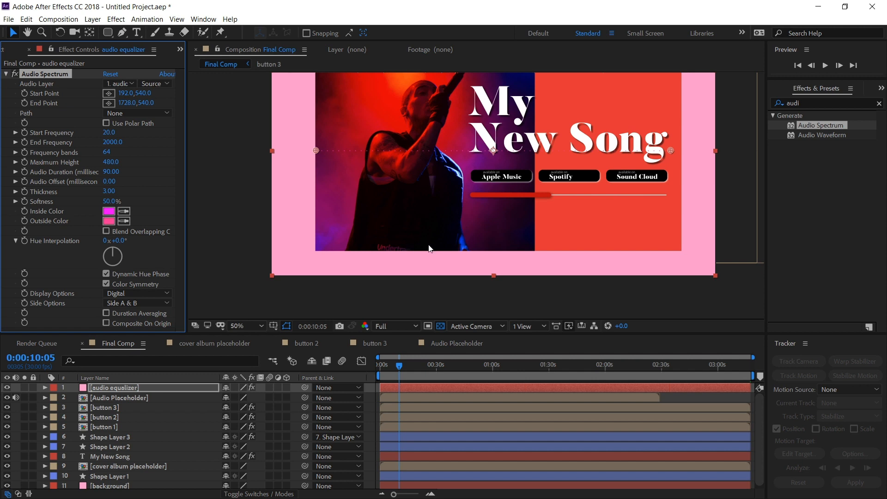
{"action": "left_click", "coordinate": [122, 388]}
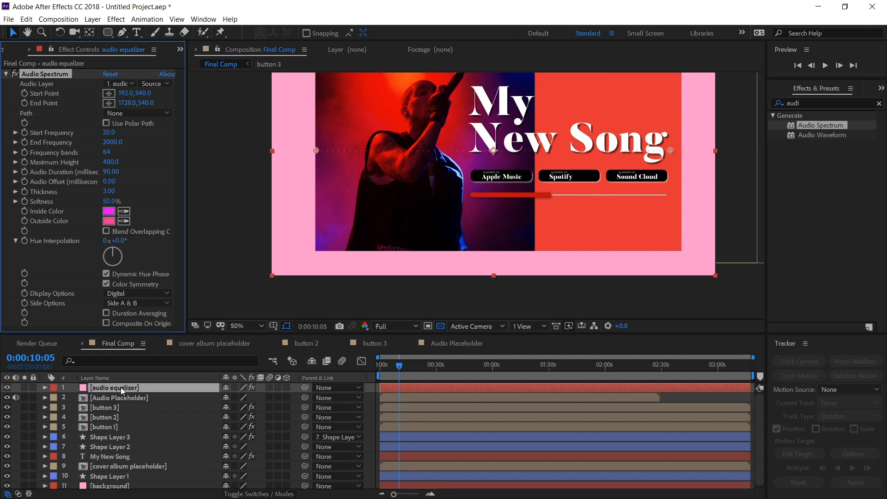
{"action": "left_click", "coordinate": [123, 32]}
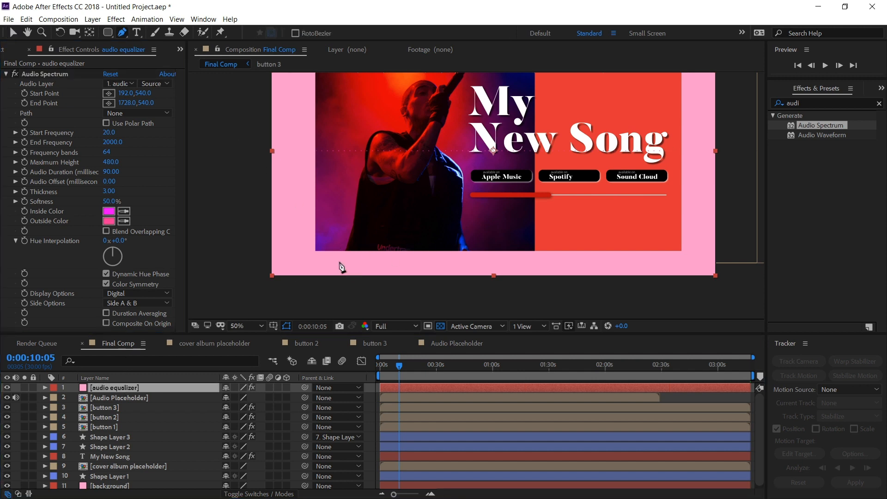
{"action": "scroll", "coordinate": [335, 254], "scroll_direction": "up", "scroll_amount": 2}
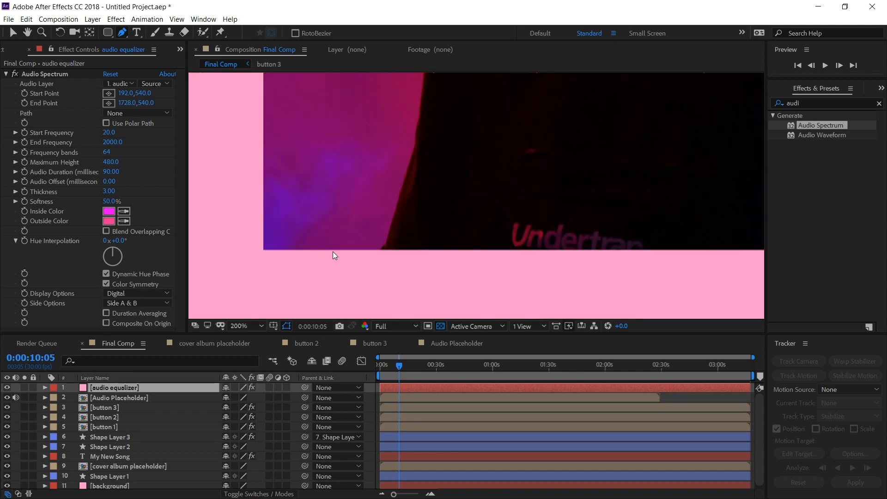
{"action": "left_click", "coordinate": [264, 250]}
{"action": "key", "text": "comma"}
{"action": "key", "text": "comma"}
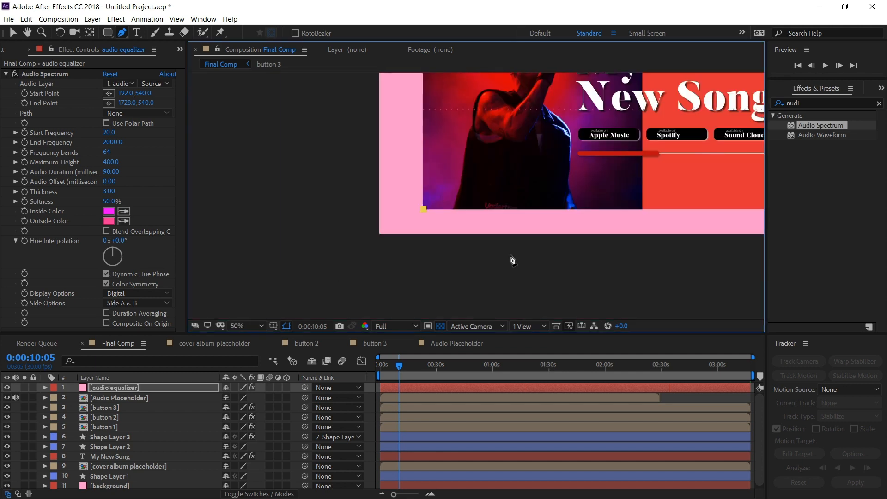
{"action": "scroll", "coordinate": [649, 209], "scroll_direction": "up", "scroll_amount": 3}
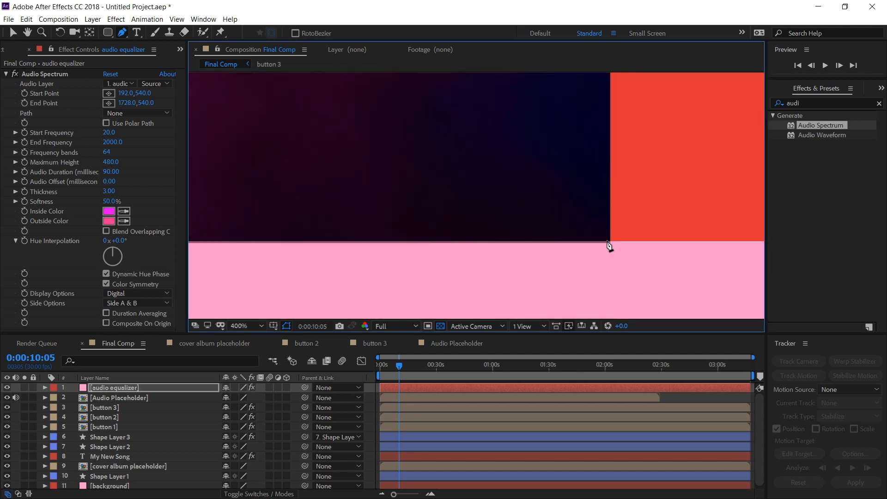
{"action": "left_click", "coordinate": [608, 242]}
{"action": "key", "text": "comma"}
{"action": "key", "text": "comma"}
{"action": "key", "text": "comma"}
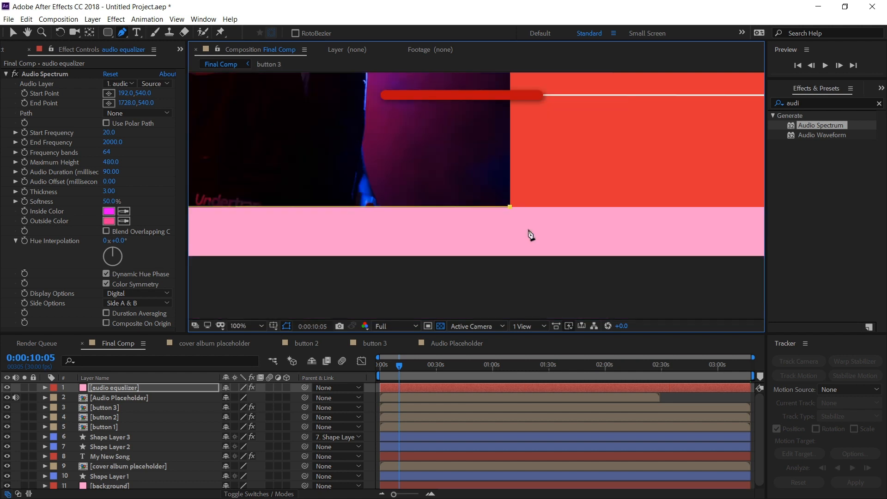
- Set the Audio Spectrum's audio layer to Audio Placeholder and its path to Mask 1
{"action": "left_click", "coordinate": [115, 388]}
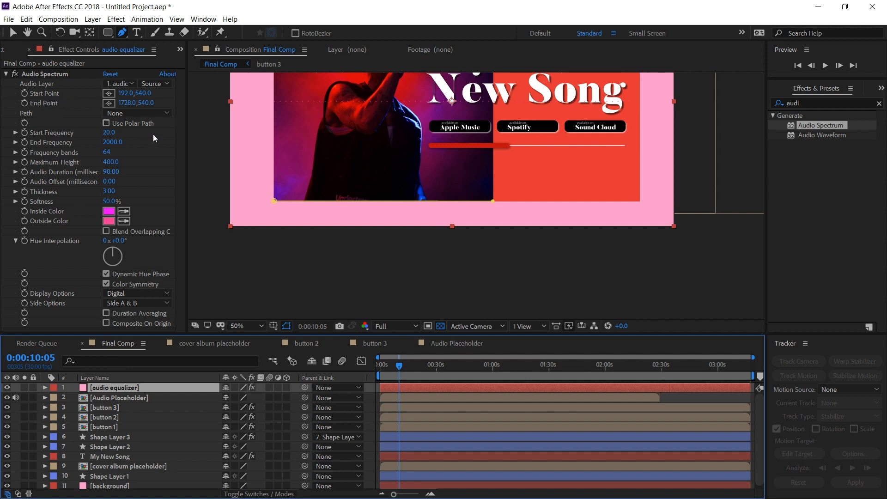
{"action": "left_click", "coordinate": [125, 84]}
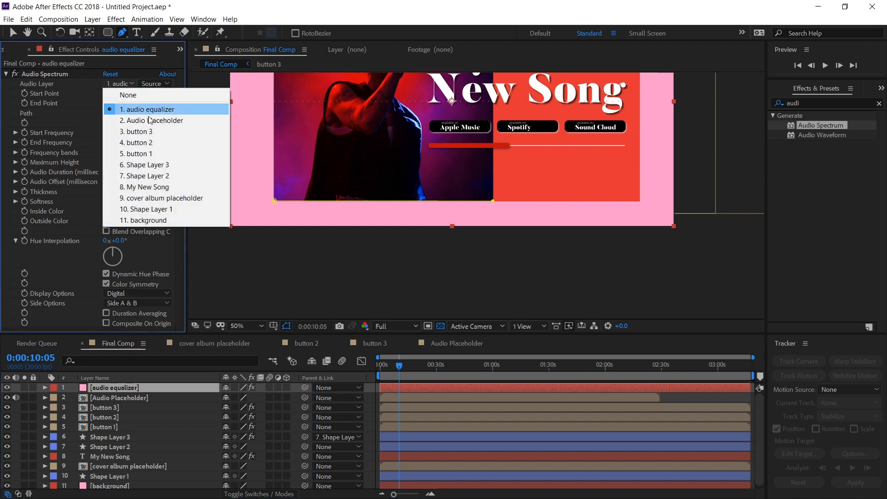
{"action": "left_click", "coordinate": [145, 121]}
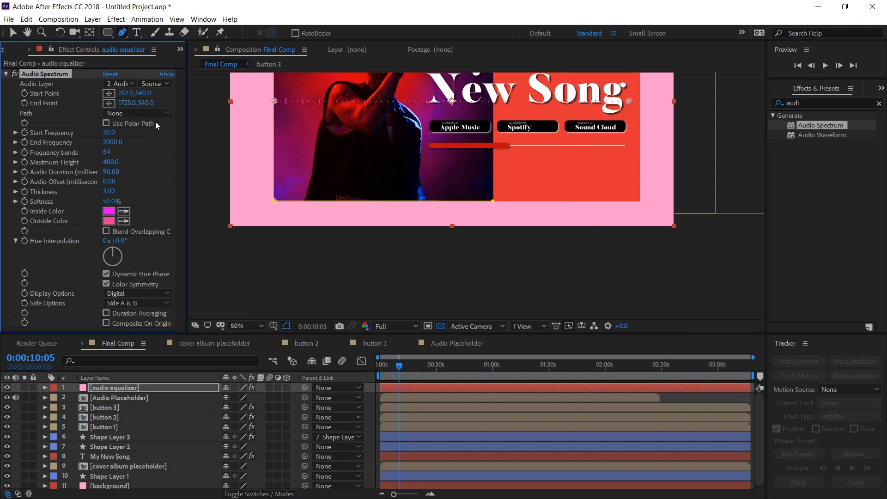
{"action": "left_click", "coordinate": [144, 116]}
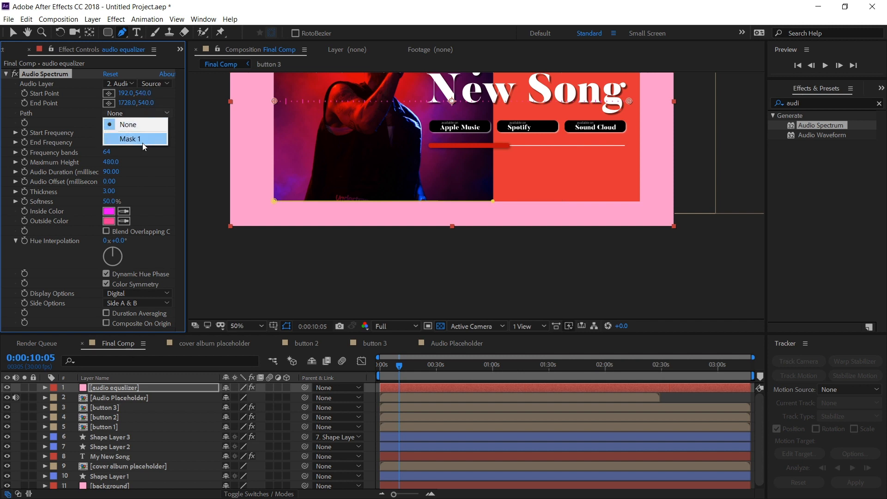
{"action": "left_click", "coordinate": [124, 140]}
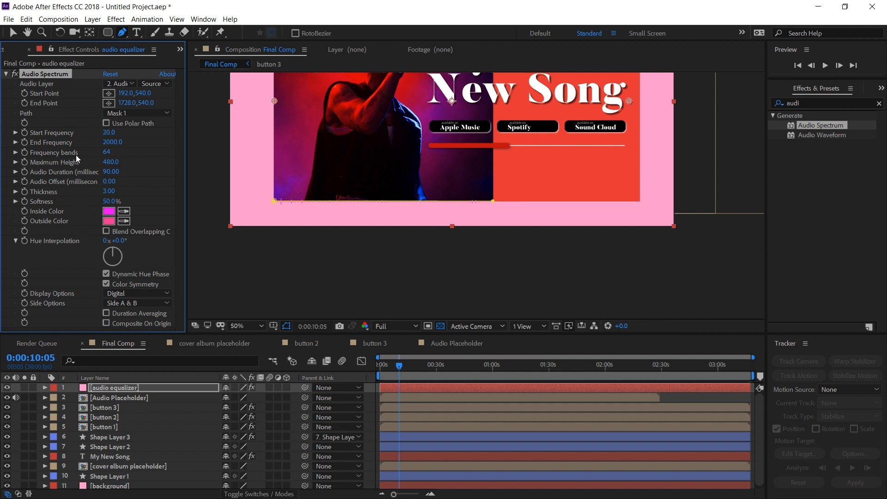
- Set the Audio Spectrum's start frequency to 301, end frequency to 1101, frequency bands to 128 and maximum height to 1120
{"action": "left_click", "coordinate": [109, 133]}
{"action": "type", "text": "301"}
{"action": "key", "text": "Tab"}
{"action": "type", "text": "1101"}
{"action": "key", "text": "Tab"}
{"action": "type", "text": "128"}
{"action": "key", "text": "Tab"}
{"action": "type", "text": "1120"}
{"action": "key", "text": "Tab"}
- Set the spectrum's audio duration to 20, audio offset to 90, thickness to 2, softness to 0% and side options to Side A
{"action": "type", "text": "22"}
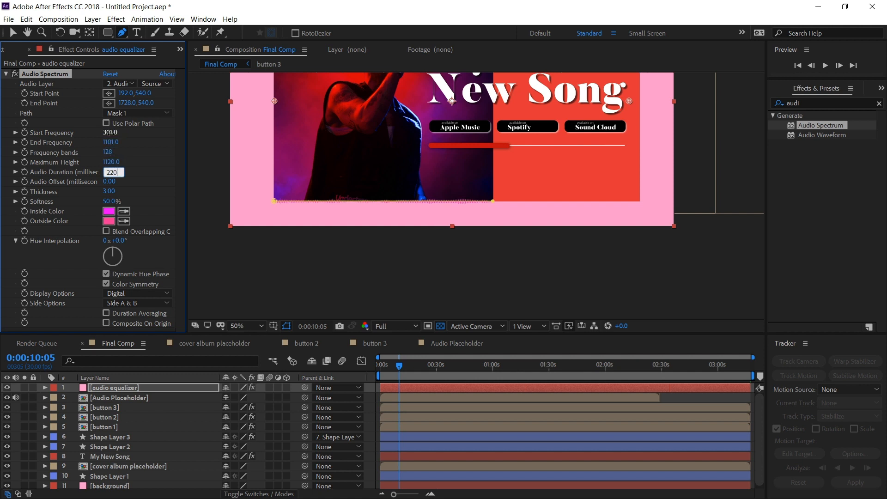
{"action": "key", "text": "BackSpace"}
{"action": "type", "text": "0"}
{"action": "key", "text": "Tab"}
{"action": "type", "text": "90"}
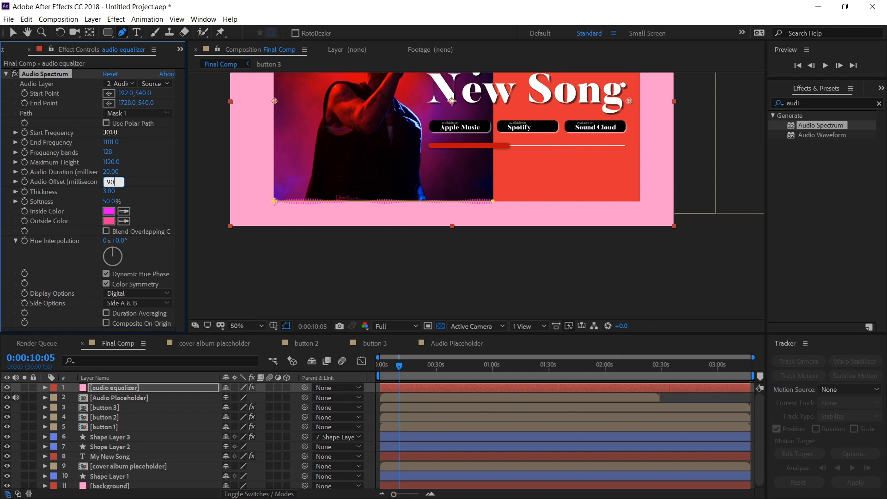
{"action": "type", "text": ".0"}
{"action": "key", "text": "Tab"}
{"action": "type", "text": "2"}
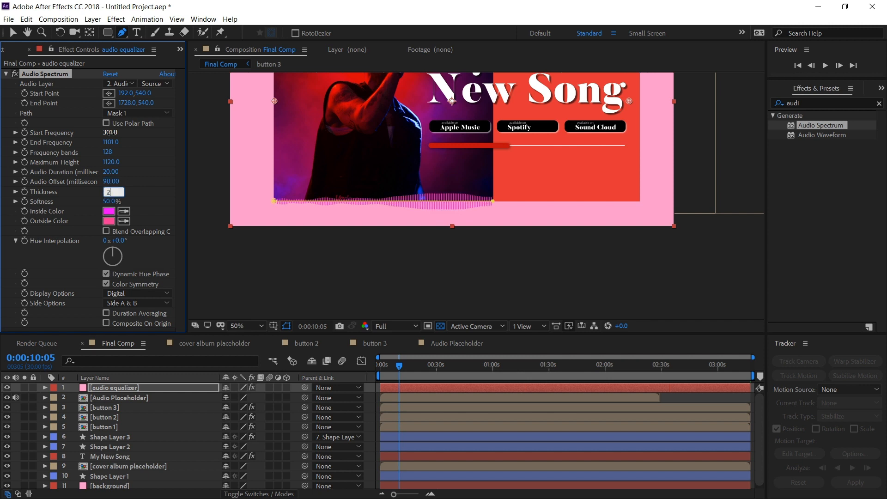
{"action": "key", "text": "Tab"}
{"action": "type", "text": "0"}
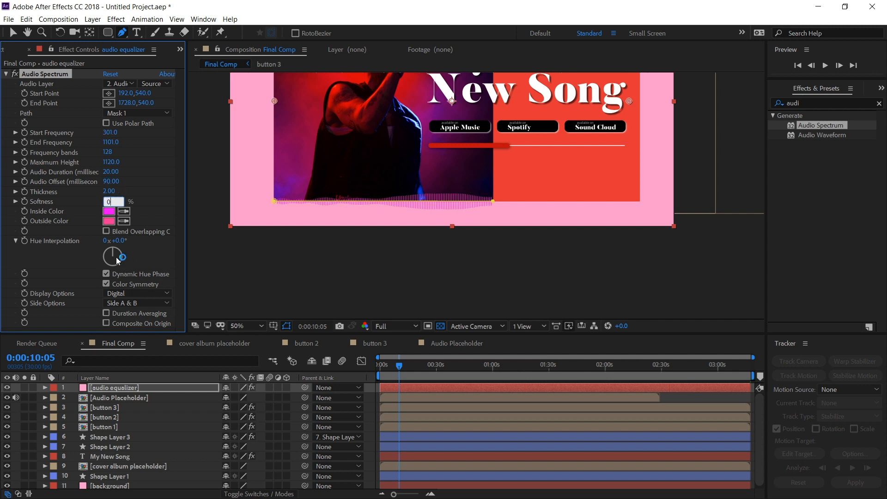
{"action": "key", "text": "Return"}
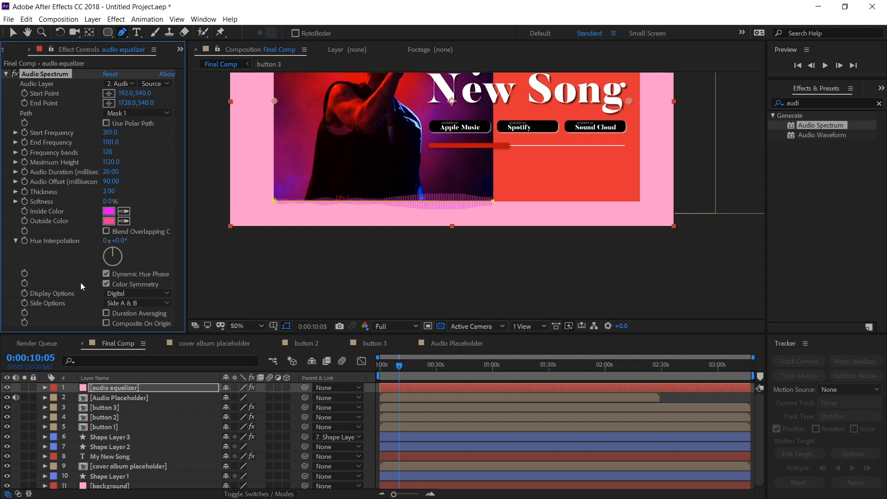
{"action": "left_click", "coordinate": [139, 303]}
{"action": "left_click", "coordinate": [143, 313]}
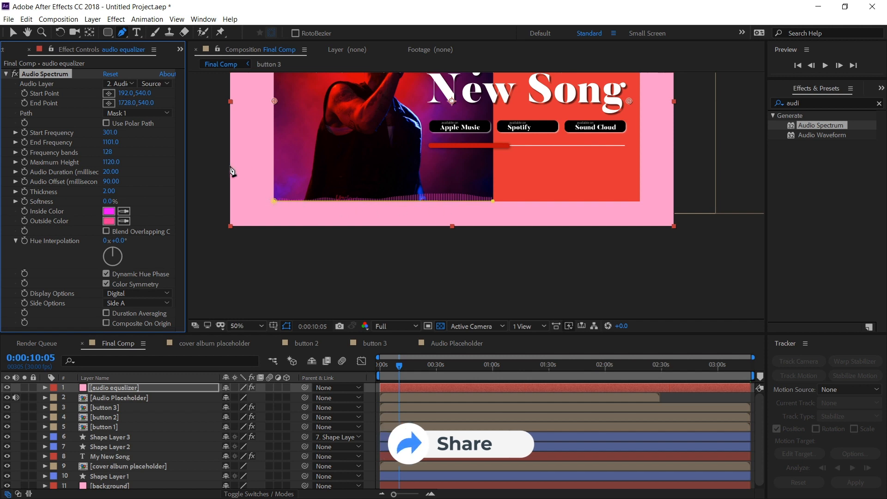
- Duplicate the audio equalizer layer with its Audio Spectrum effect
{"action": "key", "text": "v"}
{"action": "left_click", "coordinate": [119, 389]}
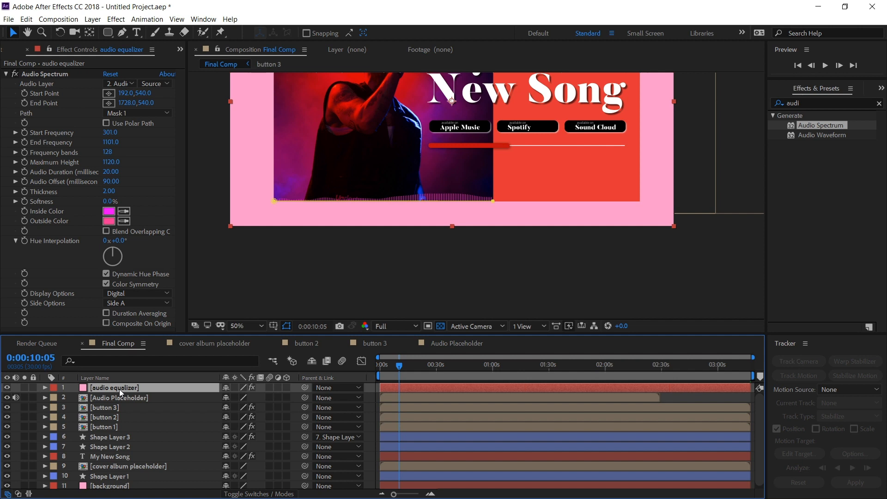
{"action": "key", "text": "ctrl+d"}
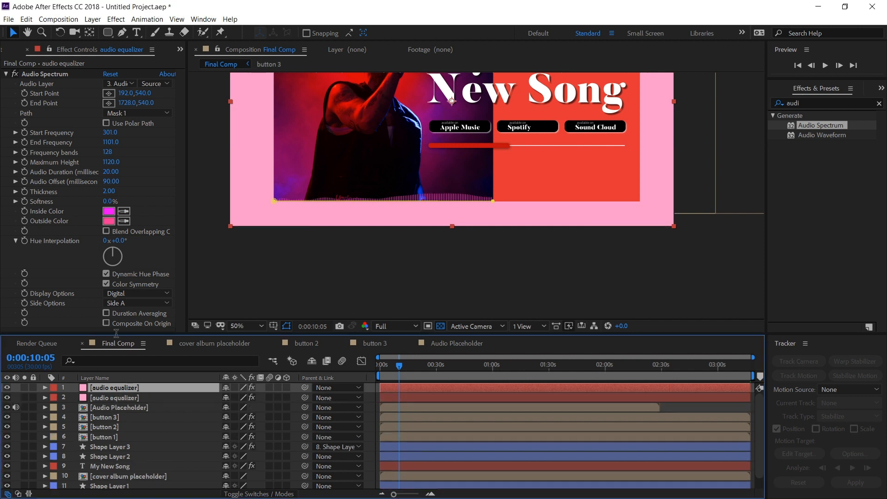
- On the duplicate equalizer, set start frequency to 250, end frequency to 1191, frequency bands to 858 and maximum height to 450
{"action": "left_click", "coordinate": [110, 133]}
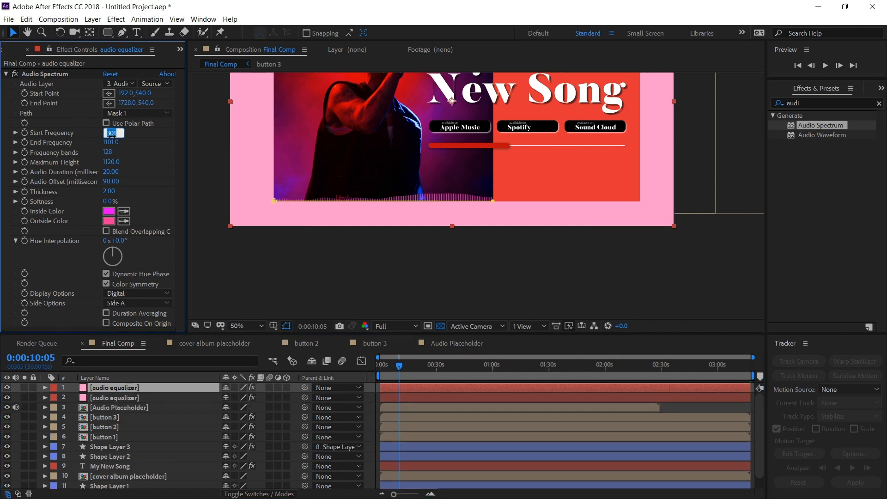
{"action": "type", "text": "250"}
{"action": "key", "text": "Tab"}
{"action": "type", "text": "1191"}
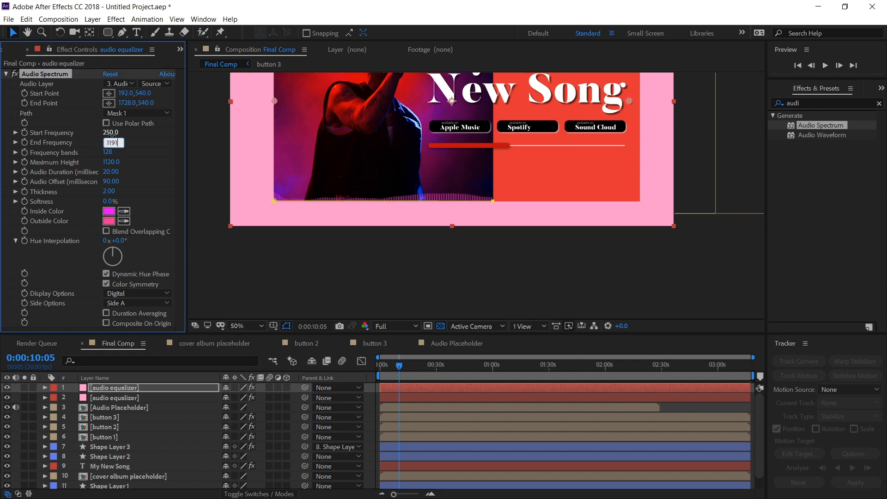
{"action": "key", "text": "Tab"}
{"action": "type", "text": "85"}
{"action": "key", "text": "Tab"}
{"action": "type", "text": "45"}
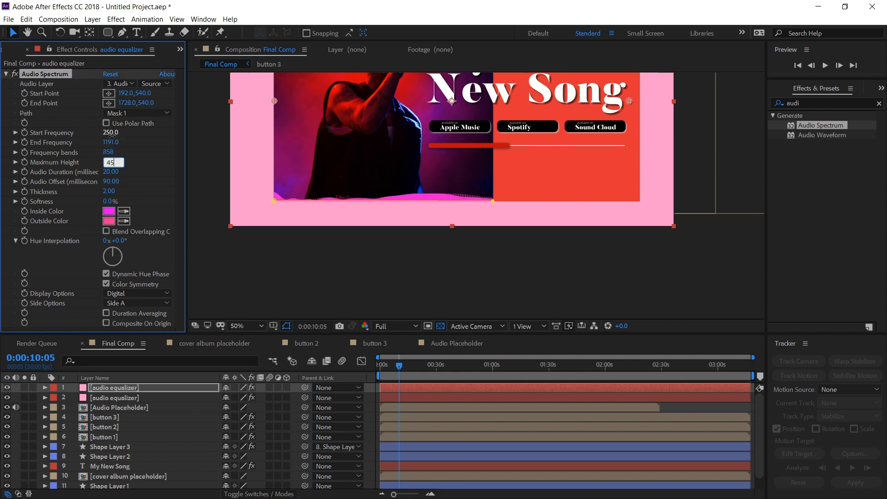
- Set the duplicate equalizer's audio duration to 15, audio offset to 60 and thickness to 2, and keep that layer selected
{"action": "key", "text": "Tab"}
{"action": "type", "text": "15"}
{"action": "key", "text": "Tab"}
{"action": "type", "text": "60"}
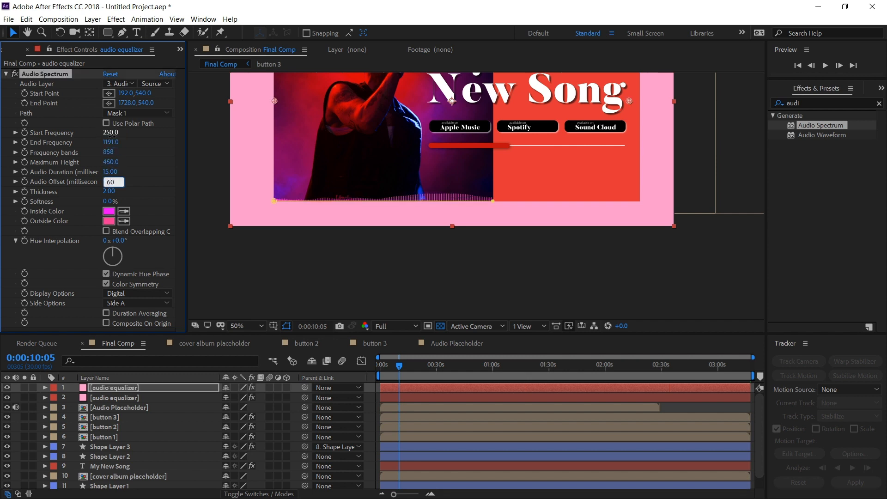
{"action": "key", "text": "Tab"}
{"action": "type", "text": "2"}
{"action": "left_click", "coordinate": [110, 390]}
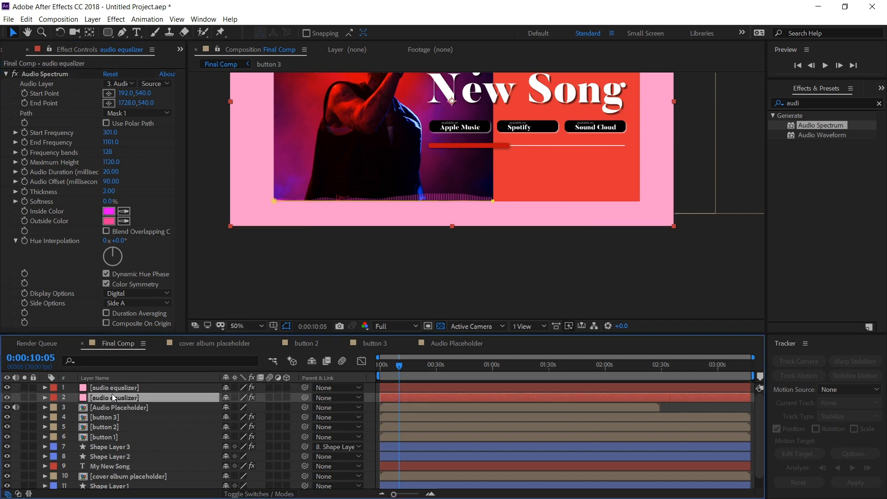
{"action": "left_click", "coordinate": [110, 395]}
{"action": "left_click", "coordinate": [110, 391]}
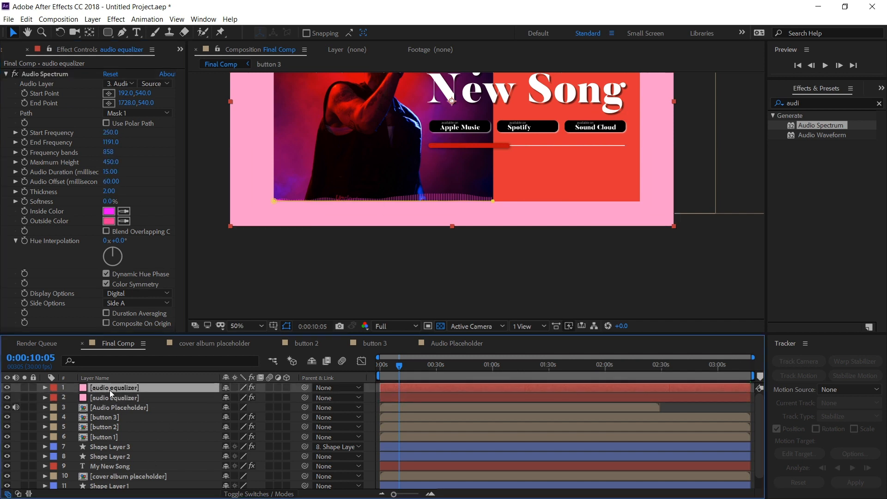
- Duplicate the top audio equalizer layer and set its start frequency to 280, end frequency to 1400, frequency bands to 810 and maximum height to 490
{"action": "key", "text": "ctrl+d"}
{"action": "left_click", "coordinate": [111, 133]}
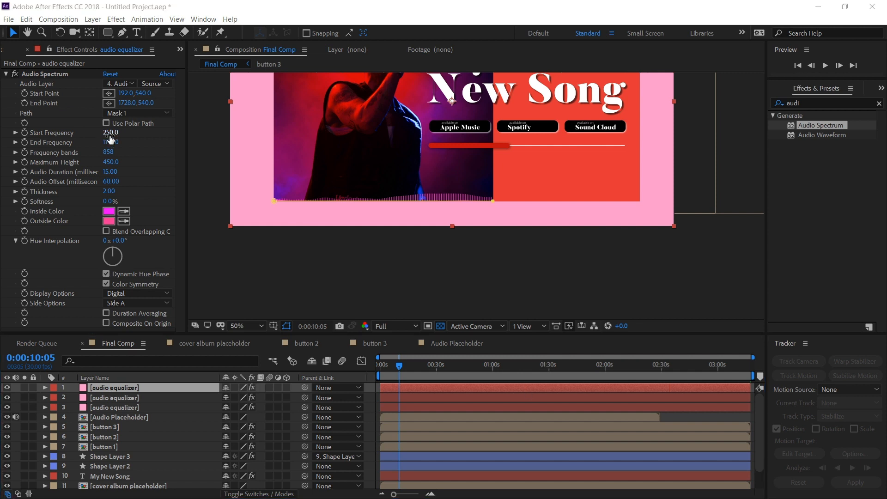
{"action": "type", "text": "280"}
{"action": "key", "text": "Tab"}
{"action": "type", "text": "1400"}
{"action": "key", "text": "Tab"}
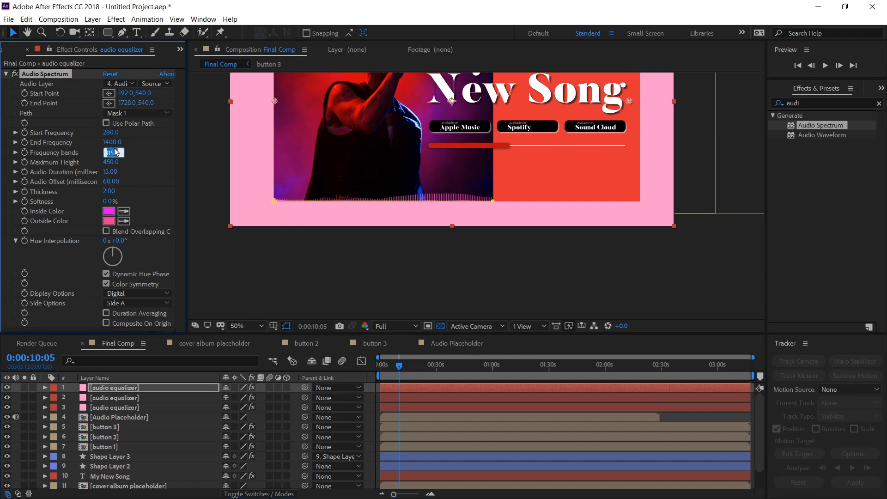
{"action": "type", "text": "810"}
{"action": "key", "text": "Tab"}
{"action": "type", "text": "490"}
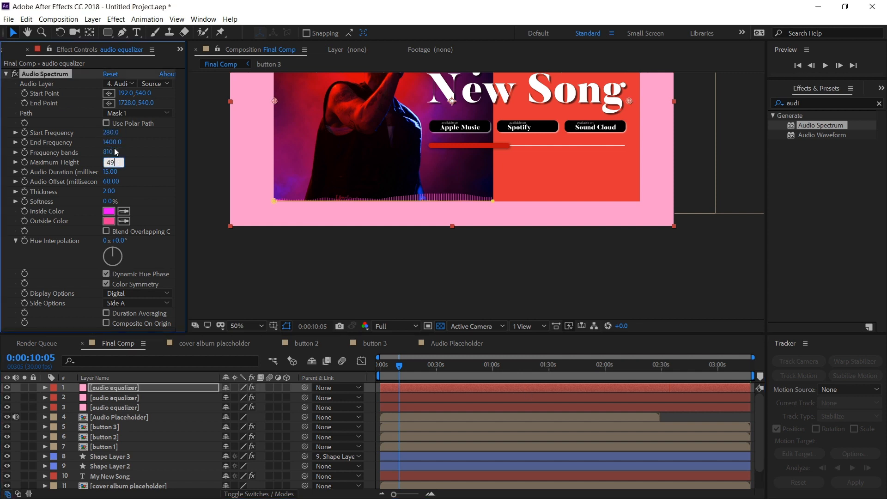
- Set the new equalizer's audio duration to 20 and audio offset to 65, and check the spectrum at another time
{"action": "key", "text": "Tab"}
{"action": "type", "text": "20"}
{"action": "key", "text": "Tab"}
{"action": "type", "text": "65"}
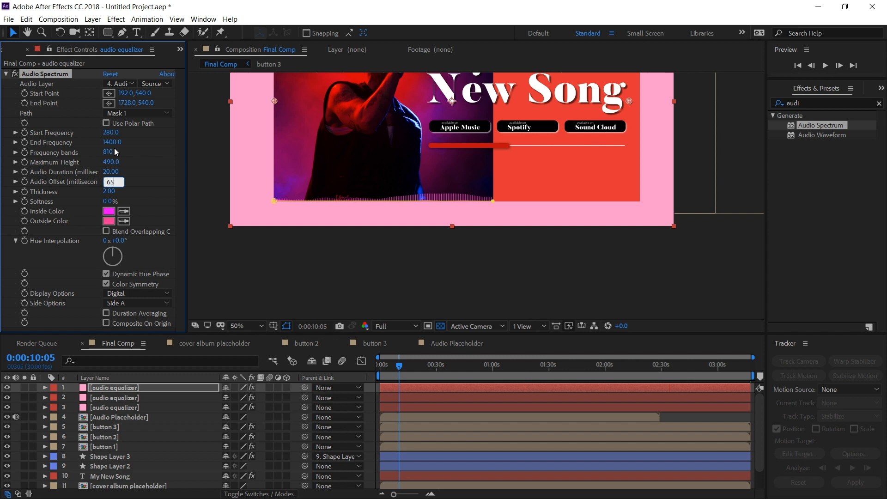
{"action": "left_click", "coordinate": [260, 310]}
{"action": "mouse_move", "coordinate": [410, 370]}
{"action": "left_mouse_down"}
{"action": "mouse_move", "coordinate": [393, 366]}
{"action": "mouse_move", "coordinate": [407, 367]}
{"action": "left_mouse_up"}
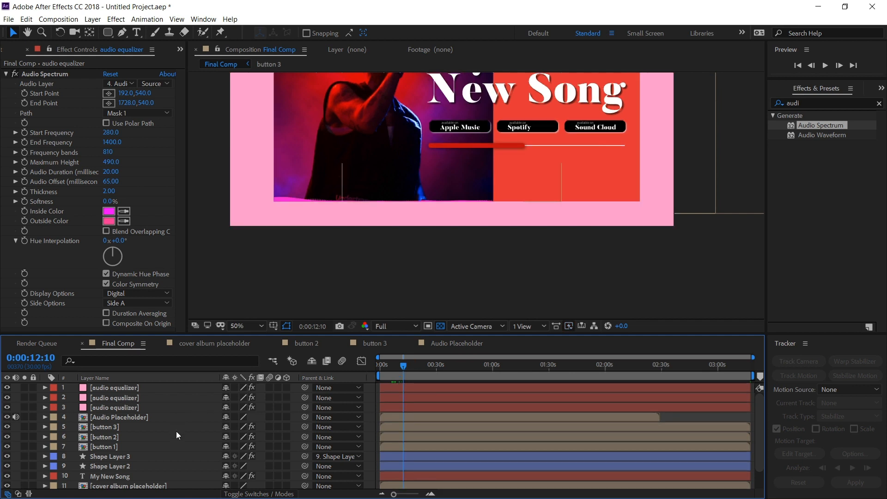
- Reveal Shape Layer 3's keyframes and end the work area at about 1:30 with the current time at 0:01:29:28
{"action": "left_click", "coordinate": [160, 456]}
{"action": "key", "text": "u"}
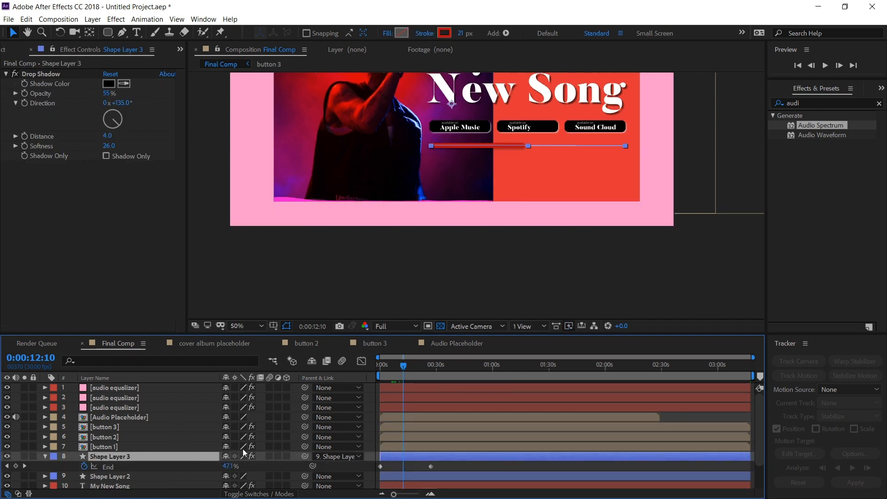
{"action": "left_click_drag", "start_coordinate": [402, 368], "coordinate": [411, 369]}
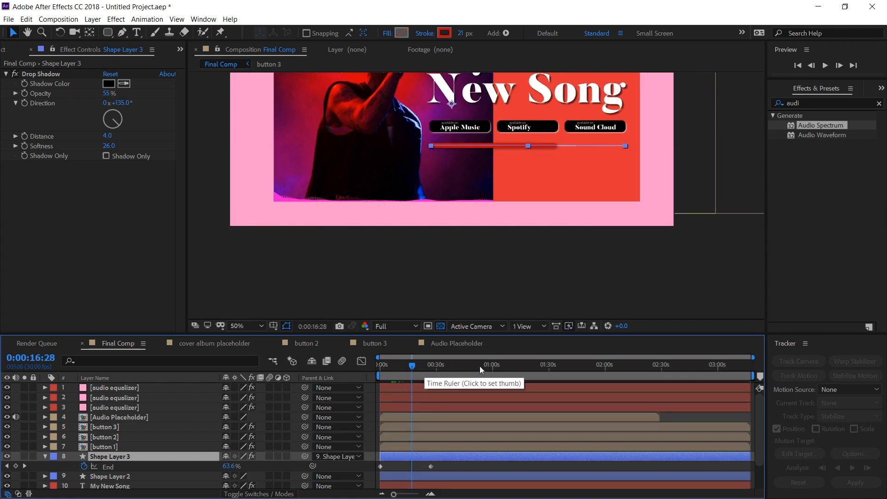
{"action": "left_click", "coordinate": [550, 367]}
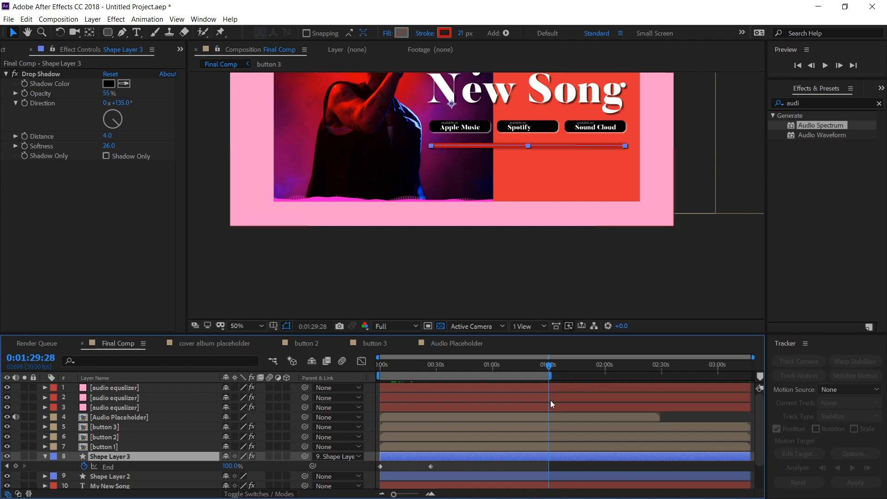
- Move the last End keyframe of Shape Layer 3 to 0:01:29:28 and check the progress bar's animation
{"action": "left_click_drag", "start_coordinate": [431, 467], "coordinate": [482, 467]}
{"action": "left_click_drag", "start_coordinate": [541, 467], "coordinate": [545, 467]}
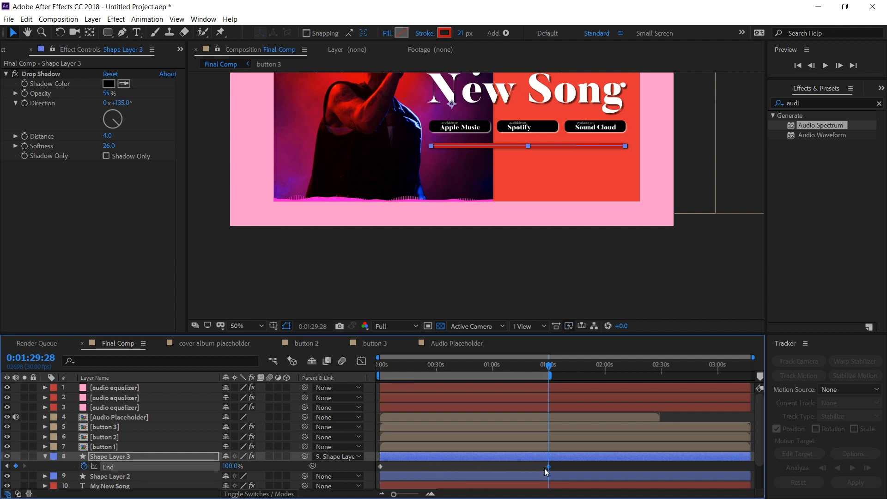
{"action": "left_click", "coordinate": [533, 467]}
{"action": "left_click_drag", "start_coordinate": [387, 367], "coordinate": [544, 376]}
- Apply a Fill effect to the topmost audio equalizer layer and color it magenta, sampled from the cover photo
{"action": "left_click", "coordinate": [139, 408]}
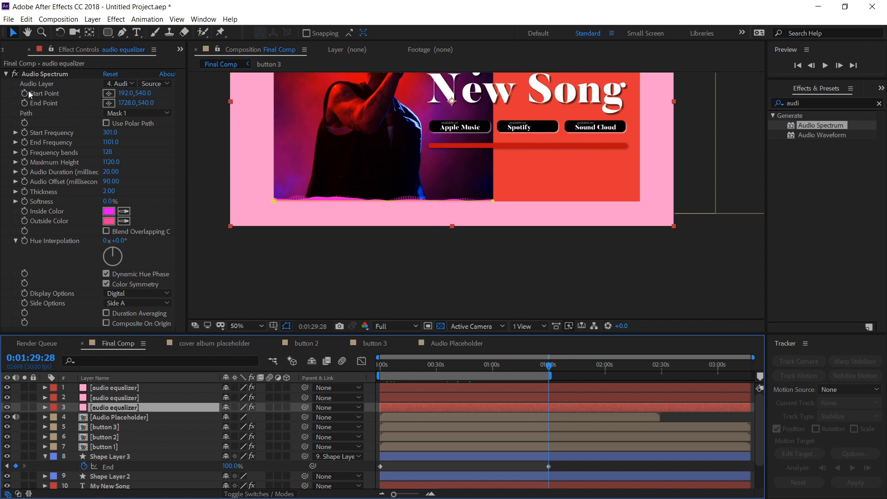
{"action": "left_click", "coordinate": [817, 103]}
{"action": "type", "text": "fill"}
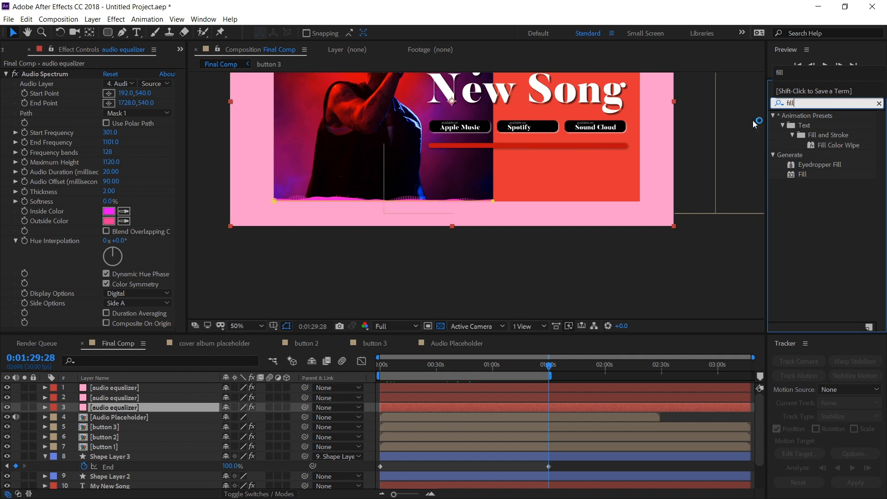
{"action": "left_click_drag", "start_coordinate": [802, 174], "coordinate": [86, 389]}
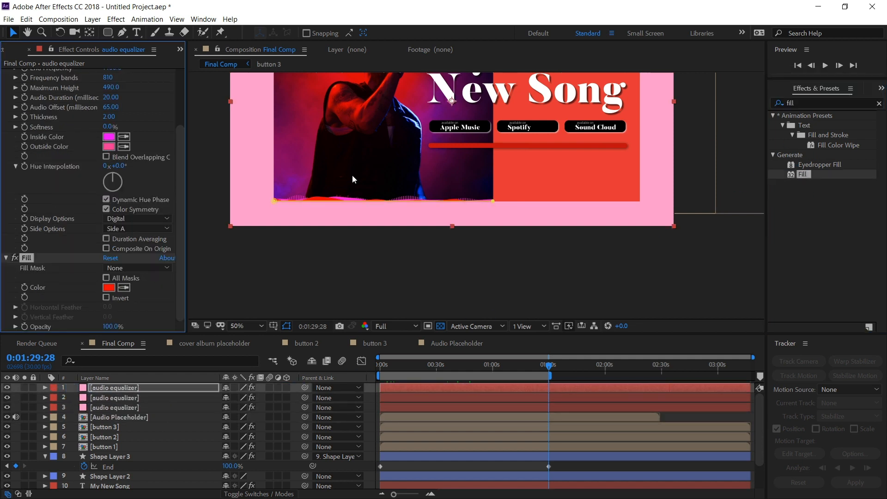
{"action": "left_click", "coordinate": [123, 289]}
{"action": "left_click", "coordinate": [284, 172]}
{"action": "left_click", "coordinate": [115, 287]}
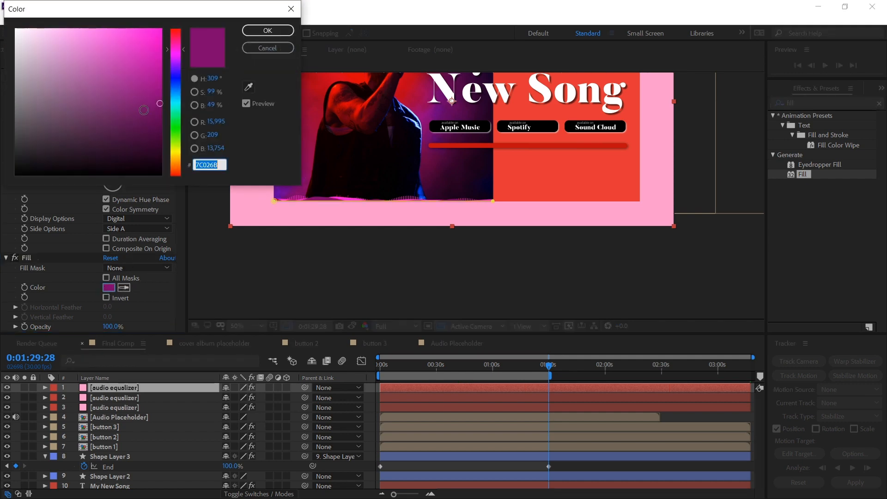
{"action": "left_click", "coordinate": [265, 30]}
- Apply a Fill effect to the second audio equalizer layer and make its color bright blue
{"action": "left_click", "coordinate": [114, 398]}
{"action": "double_click", "coordinate": [803, 174]}
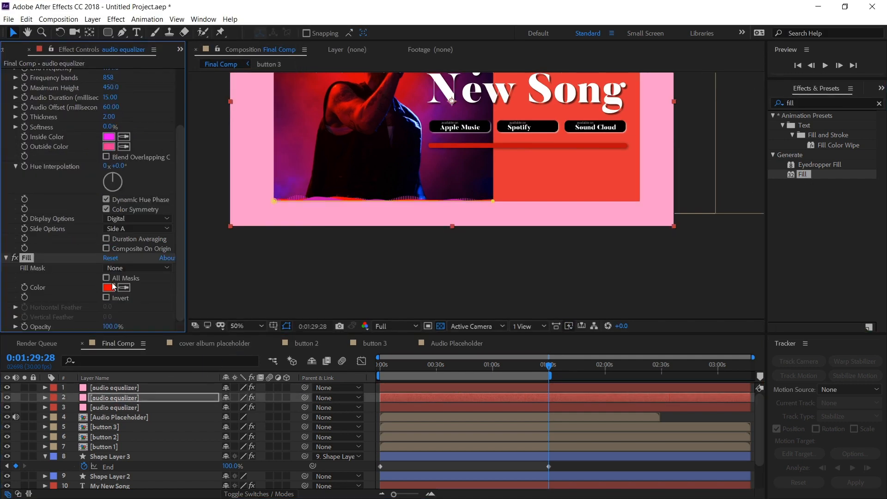
{"action": "left_click", "coordinate": [108, 287]}
{"action": "left_click", "coordinate": [265, 30]}
- Apply a Fill effect to the third audio equalizer layer and make its color golden yellow
{"action": "left_click", "coordinate": [121, 407]}
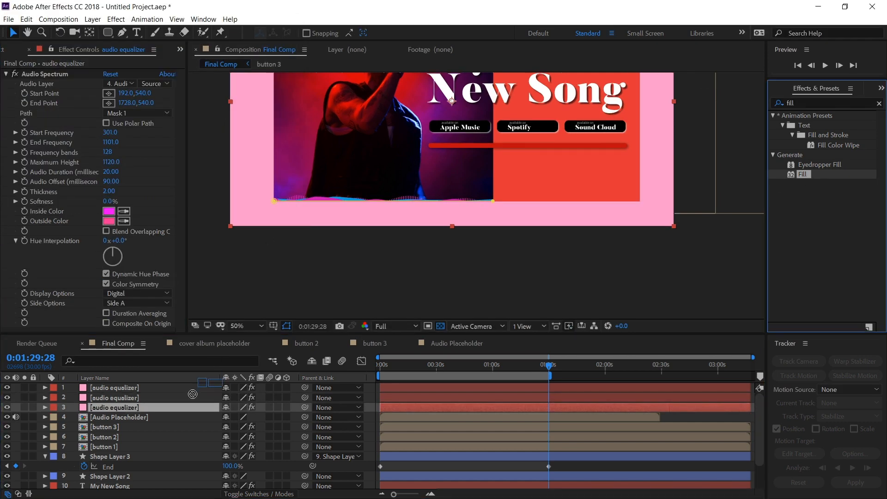
{"action": "double_click", "coordinate": [803, 174]}
{"action": "left_click", "coordinate": [108, 288]}
{"action": "left_click", "coordinate": [175, 157]}
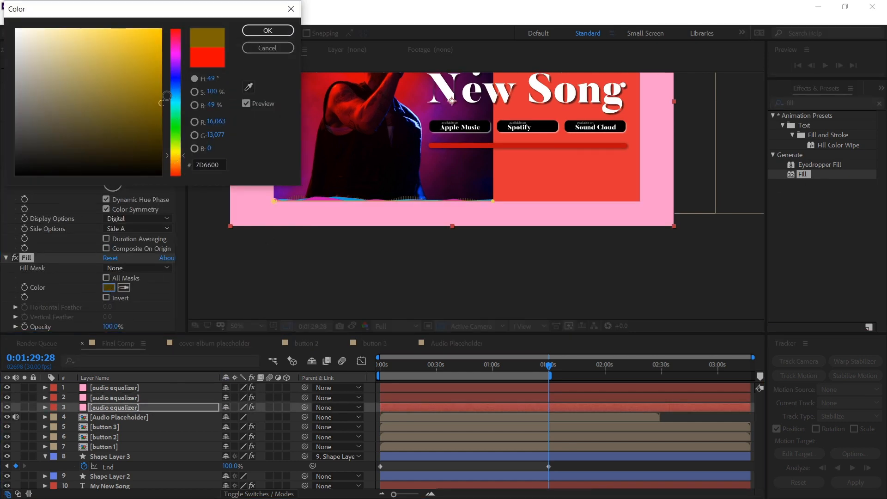
{"action": "left_click", "coordinate": [267, 30]}
- Preview the composition from the start, return to 0:00:00:00 and collapse Shape Layer 3's properties
{"action": "left_click_drag", "start_coordinate": [429, 367], "coordinate": [379, 370]}
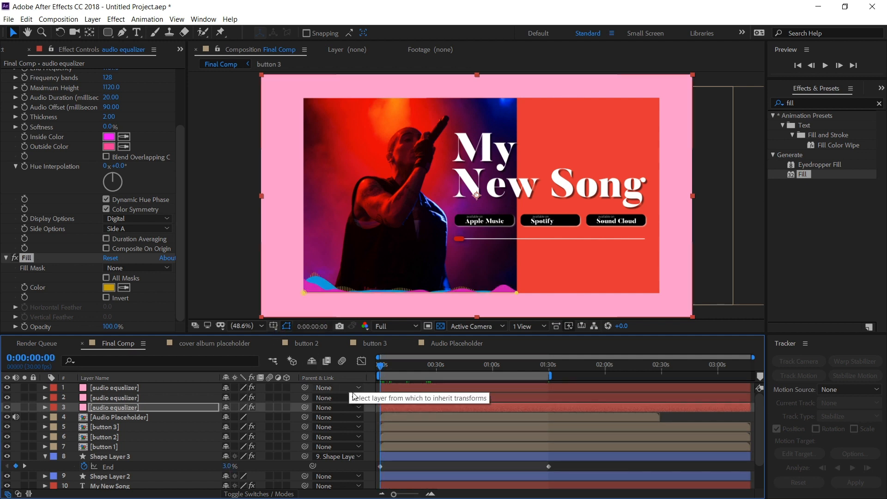
{"action": "left_click", "coordinate": [373, 408]}
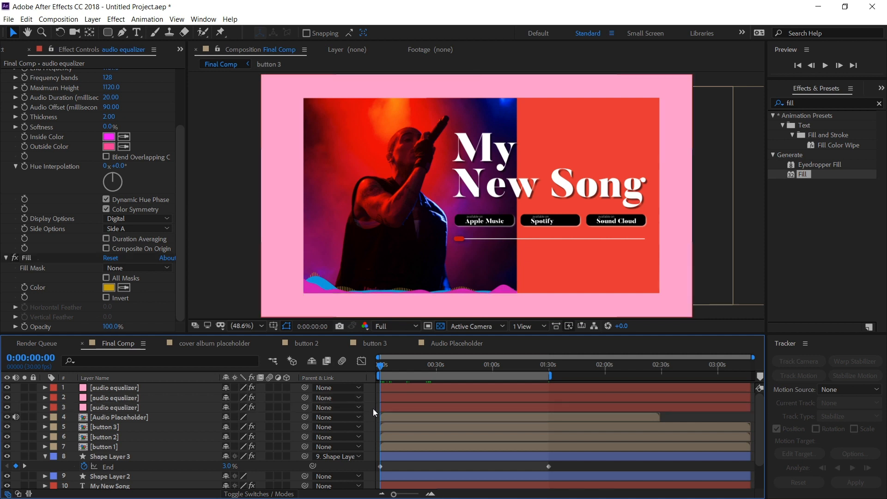
{"action": "key", "text": "equal"}
{"action": "key", "text": "equal"}
{"action": "key", "text": "equal"}
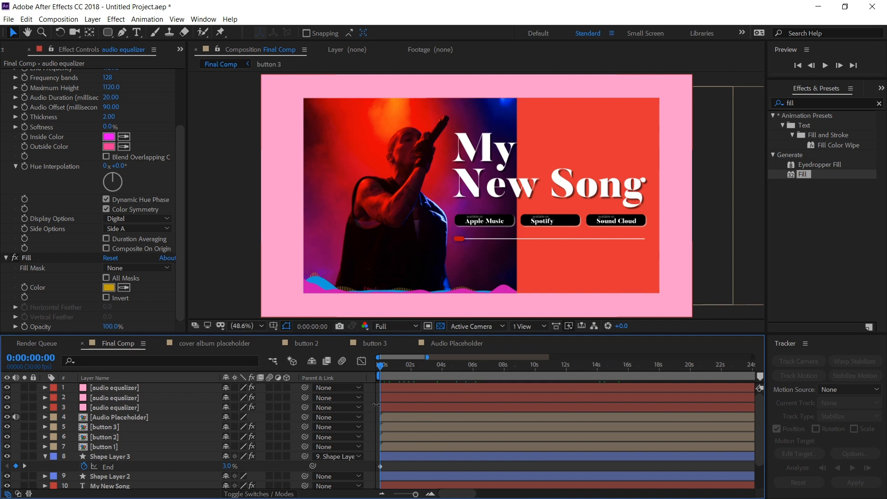
{"action": "key", "text": "space"}
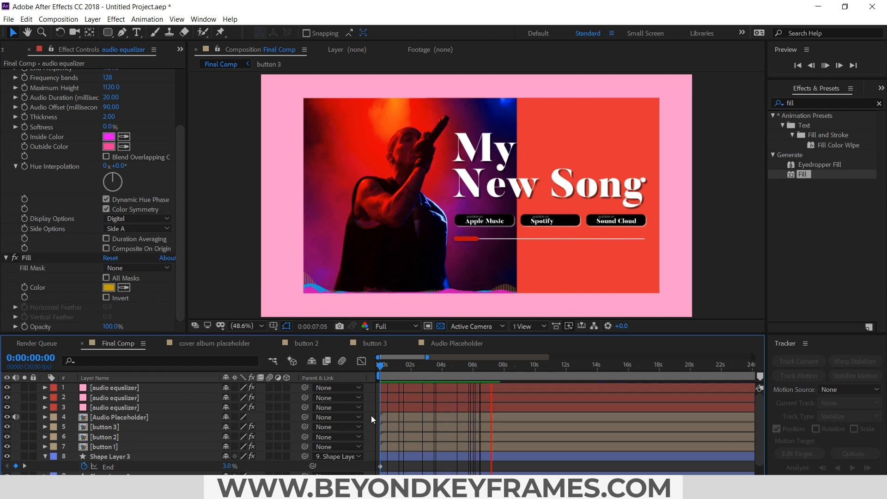
{"action": "key", "text": "space"}
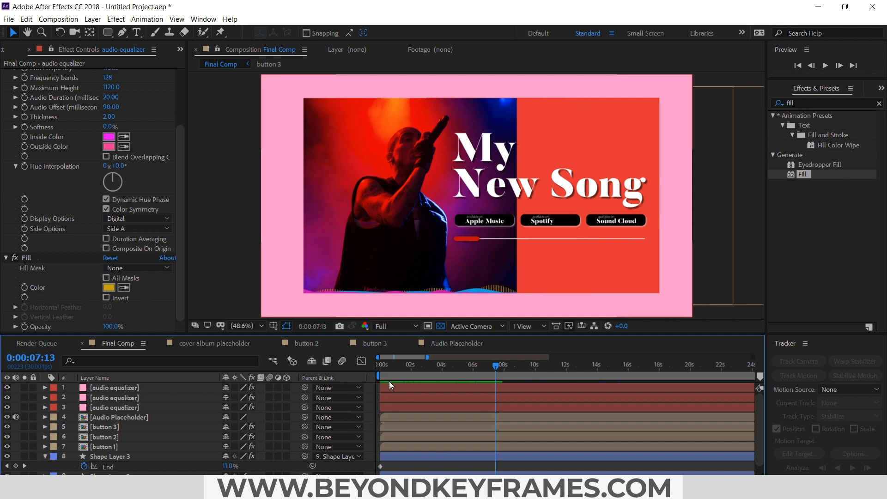
{"action": "mouse_move", "coordinate": [387, 367]}
{"action": "left_mouse_down"}
{"action": "mouse_move", "coordinate": [374, 368]}
{"action": "mouse_move", "coordinate": [398, 365]}
{"action": "mouse_move", "coordinate": [373, 369]}
{"action": "left_mouse_up"}
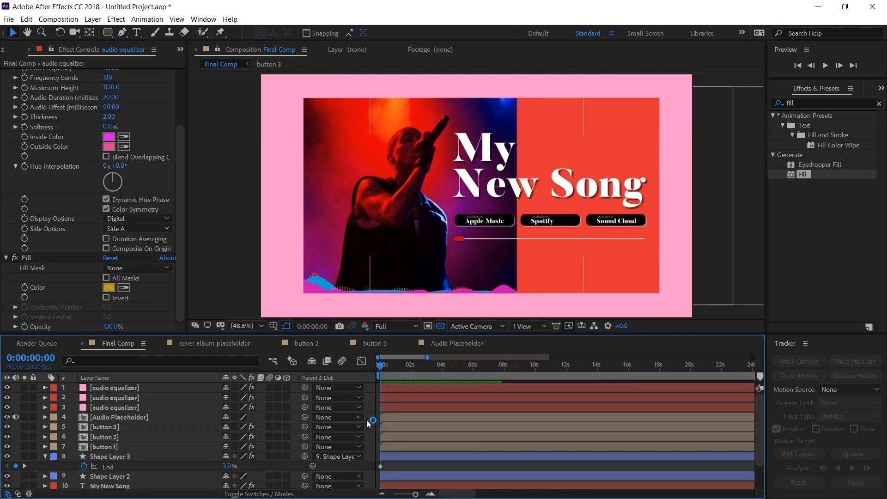
{"action": "left_click", "coordinate": [46, 456]}
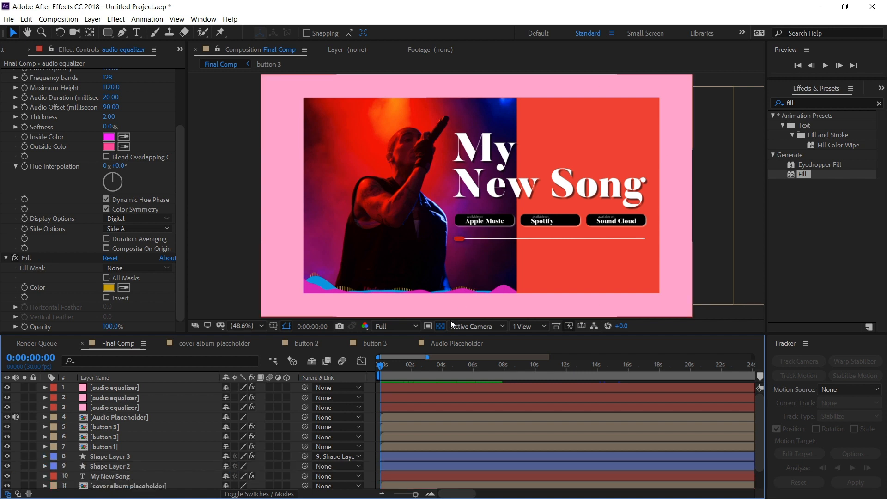